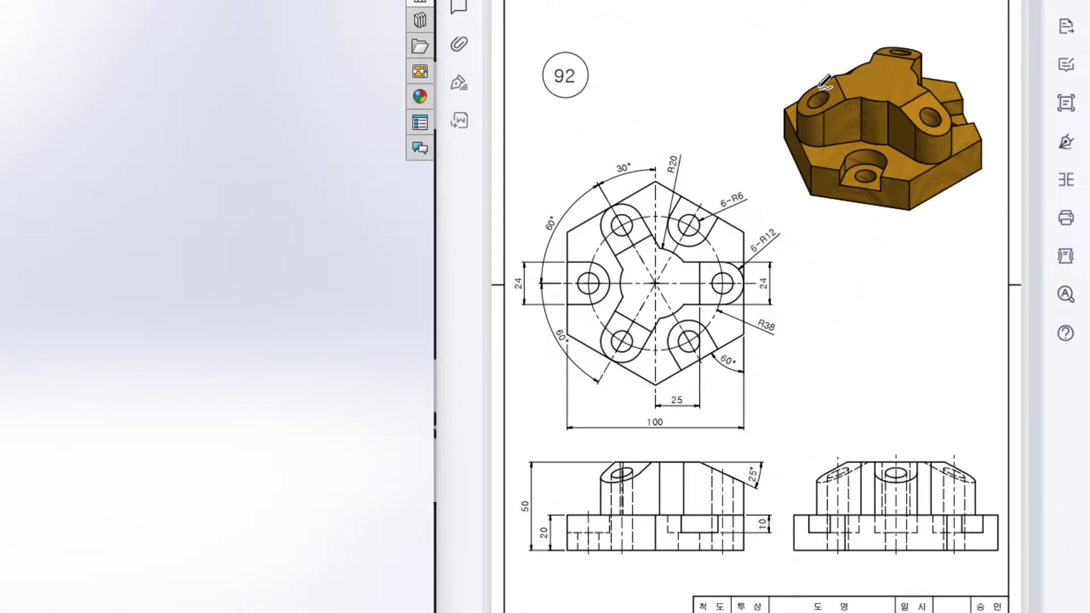
Examine the part drawing's isometric, plan and elevation views, including the hexagonal base outline and its width dimension
mouse_move(874, 43)
mouse_down()
mouse_move(832, 54)
mouse_move(954, 176)
mouse_move(834, 57)
mouse_move(812, 192)
mouse_up()
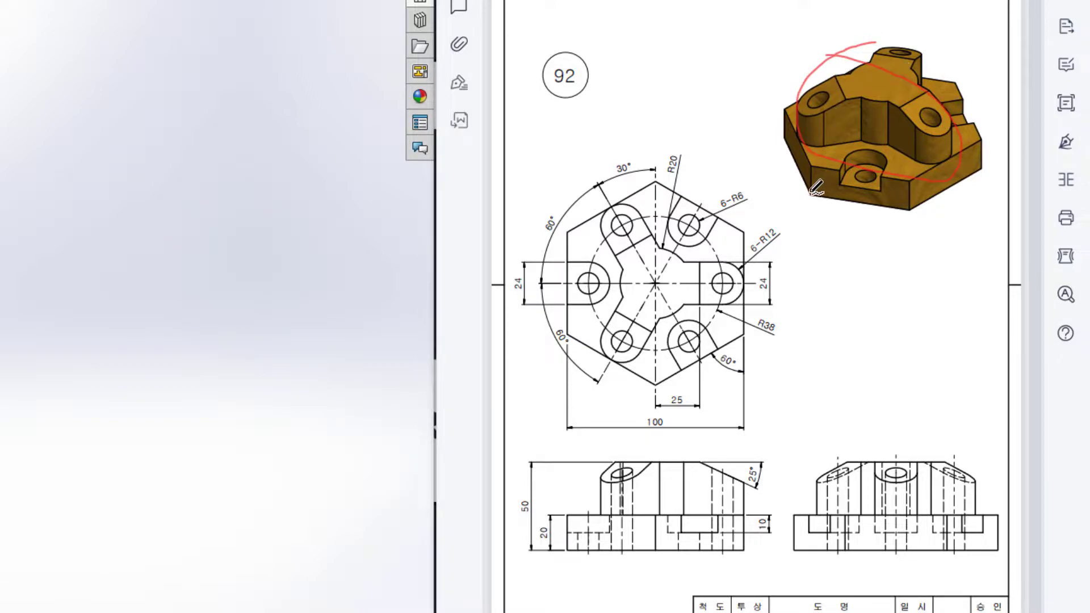
mouse_move(732, 161)
mouse_down()
mouse_move(634, 157)
mouse_move(568, 350)
mouse_move(762, 211)
mouse_move(712, 314)
mouse_up()
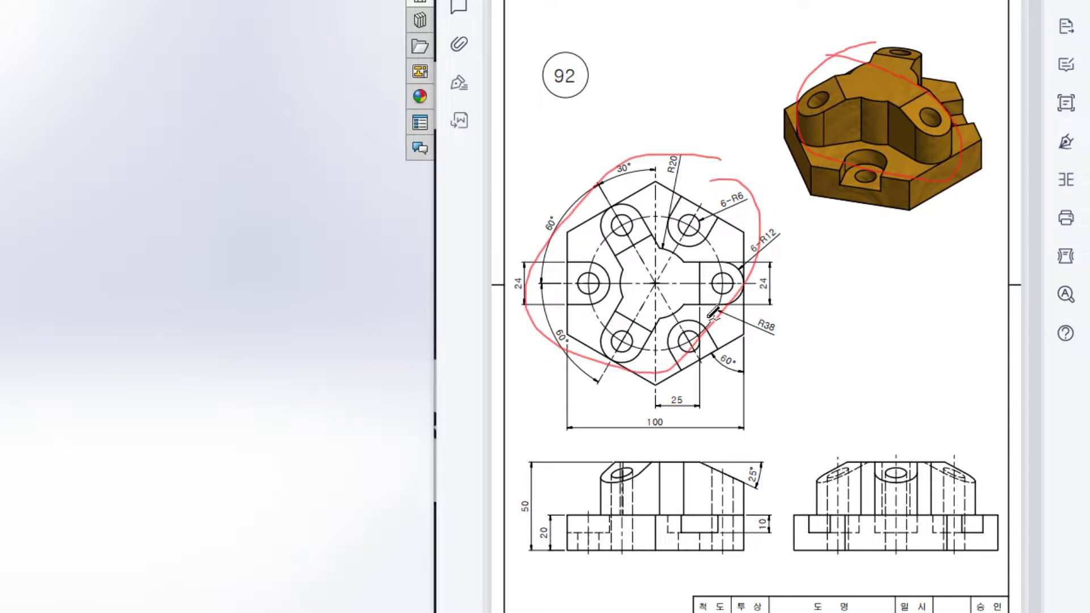
mouse_move(714, 432)
mouse_down()
mouse_move(610, 444)
mouse_move(592, 523)
mouse_move(731, 475)
mouse_move(649, 441)
mouse_up()
mouse_move(919, 433)
mouse_down()
mouse_move(875, 445)
mouse_move(990, 535)
mouse_up()
drag(971, 454, 814, 437)
key(ctrl+z)
key(ctrl+z)
key(ctrl+z)
key(ctrl+z)
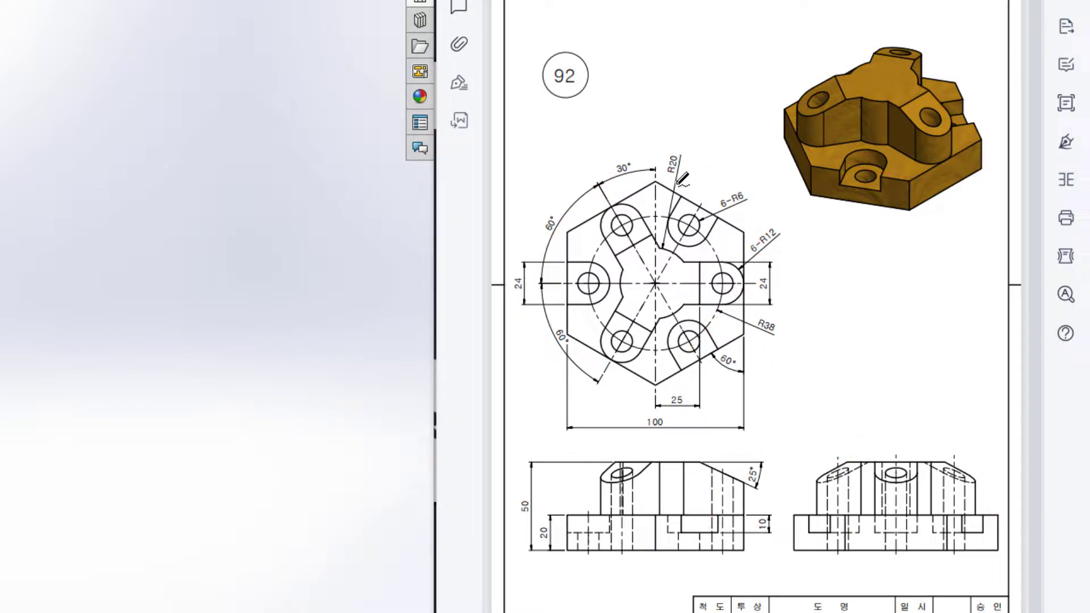
mouse_move(656, 183)
mouse_down()
mouse_move(574, 237)
mouse_move(556, 334)
mouse_move(659, 385)
mouse_move(748, 352)
mouse_move(752, 307)
mouse_move(748, 242)
mouse_move(655, 182)
mouse_up()
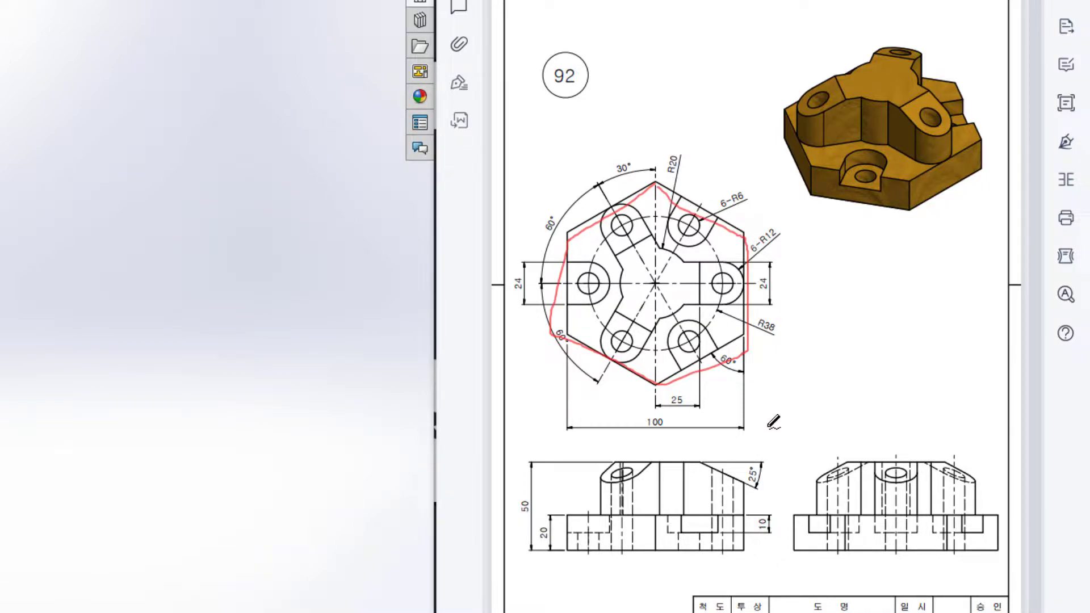
drag(564, 225, 559, 335)
drag(743, 214, 739, 374)
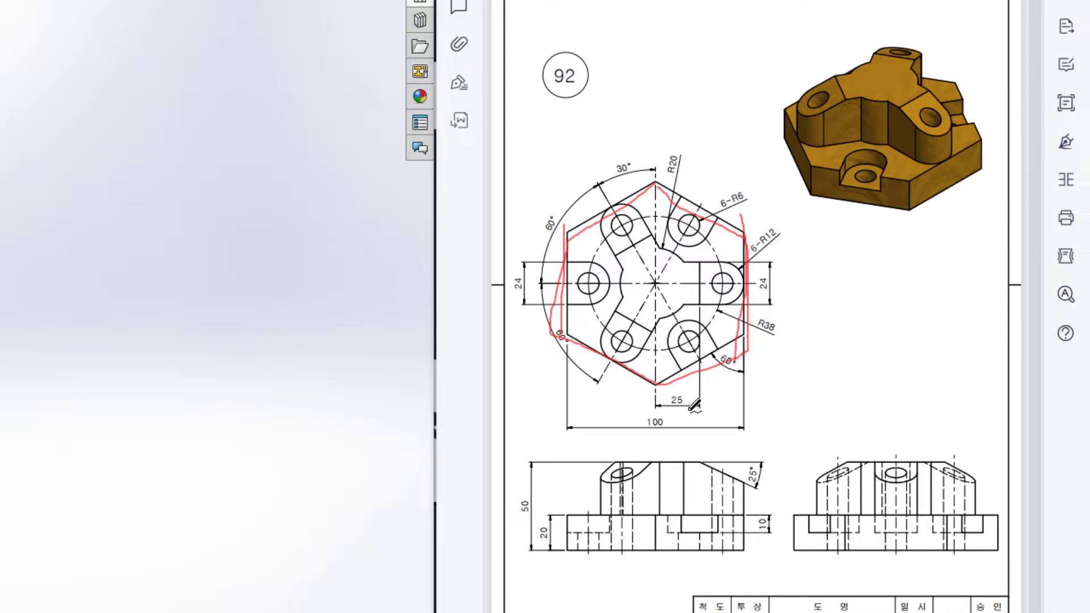
mouse_move(666, 420)
mouse_down()
mouse_move(647, 436)
mouse_move(658, 415)
mouse_up()
key(Escape)
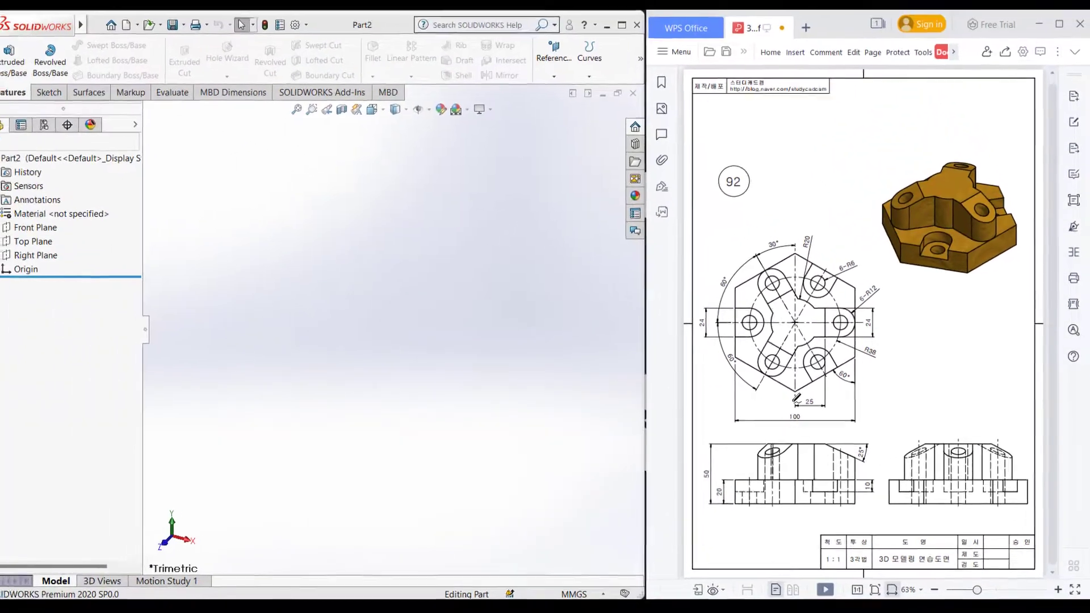
Sketch a six-sided inscribed-circle polygon about 56 mm across flats on the Top Plane, centred on the origin with a vertex vertically above it
click(64, 245)
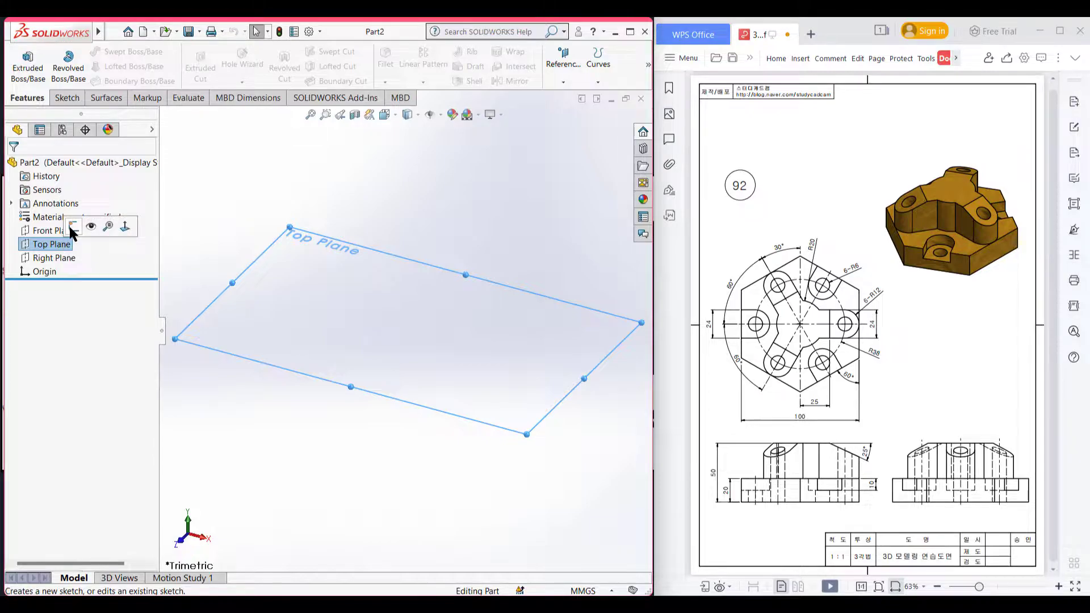
click(74, 227)
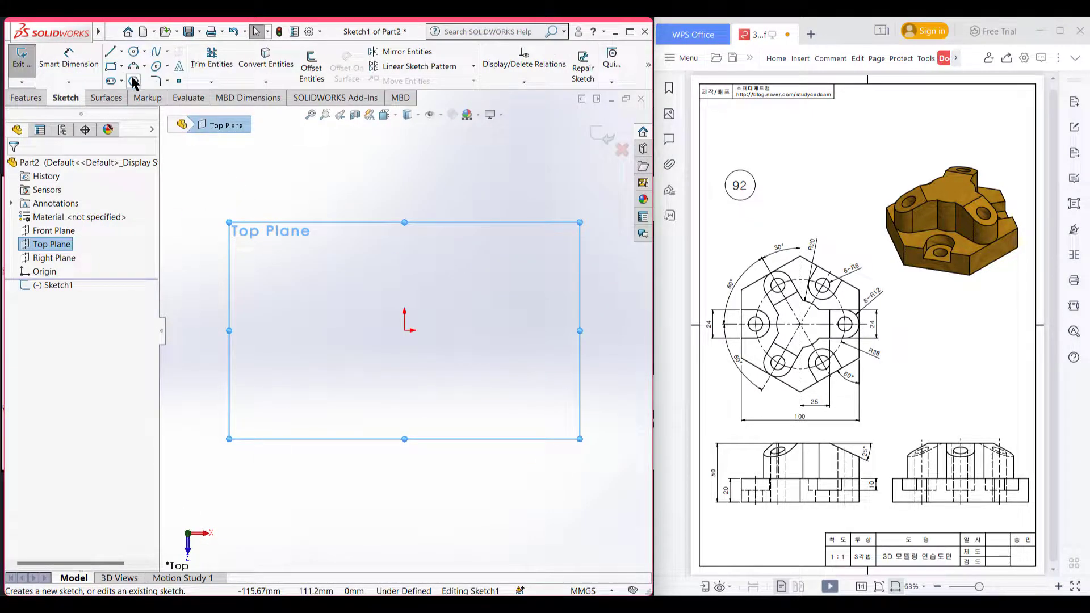
click(134, 82)
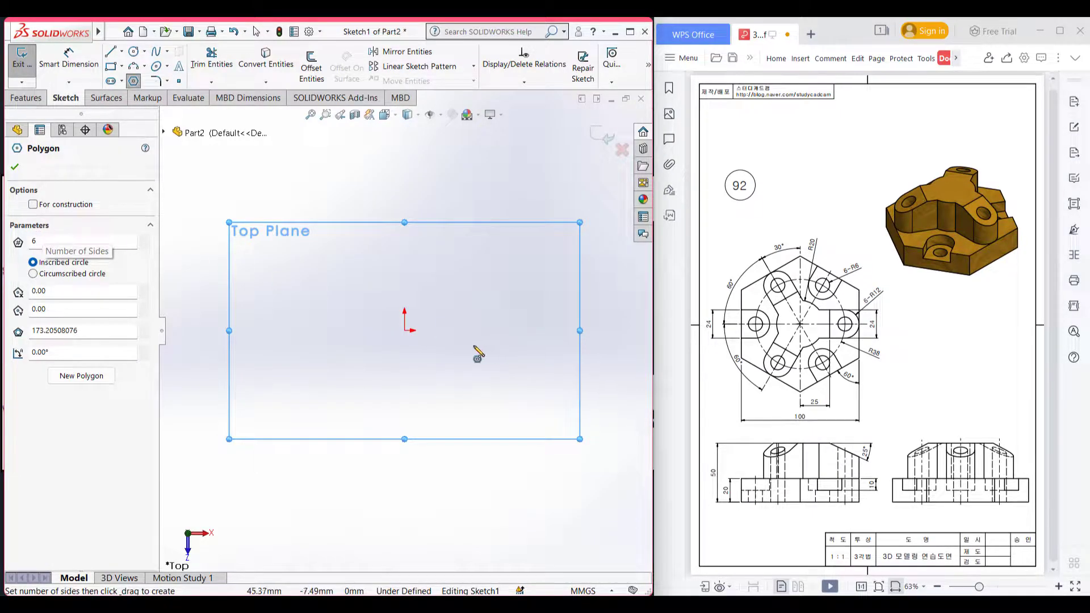
drag(405, 331, 404, 267)
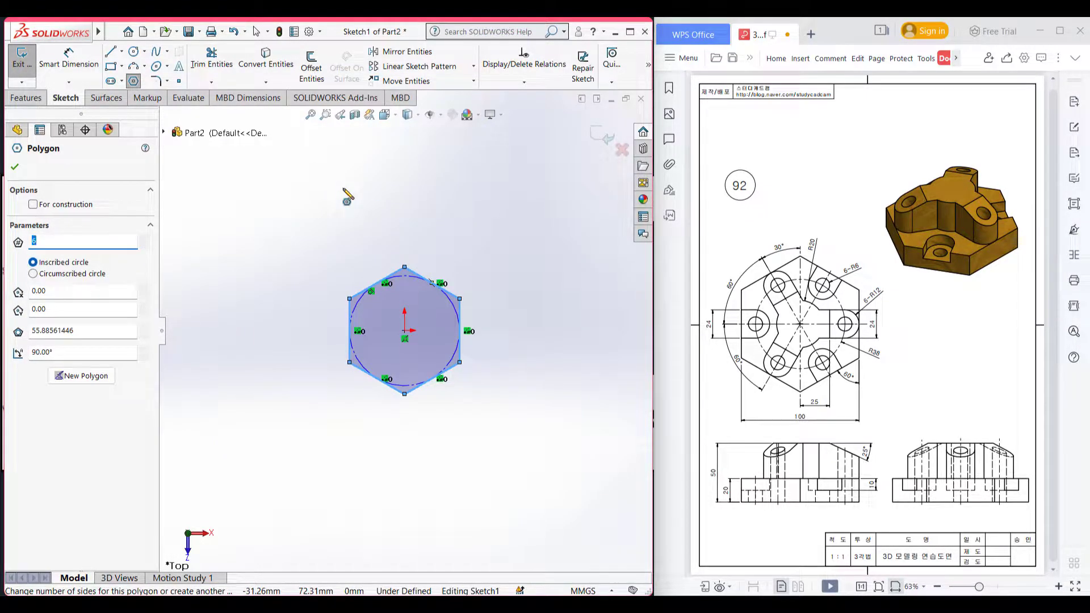
Dimension the distance between the hexagon's two vertical sides and set it to 100 mm
click(68, 60)
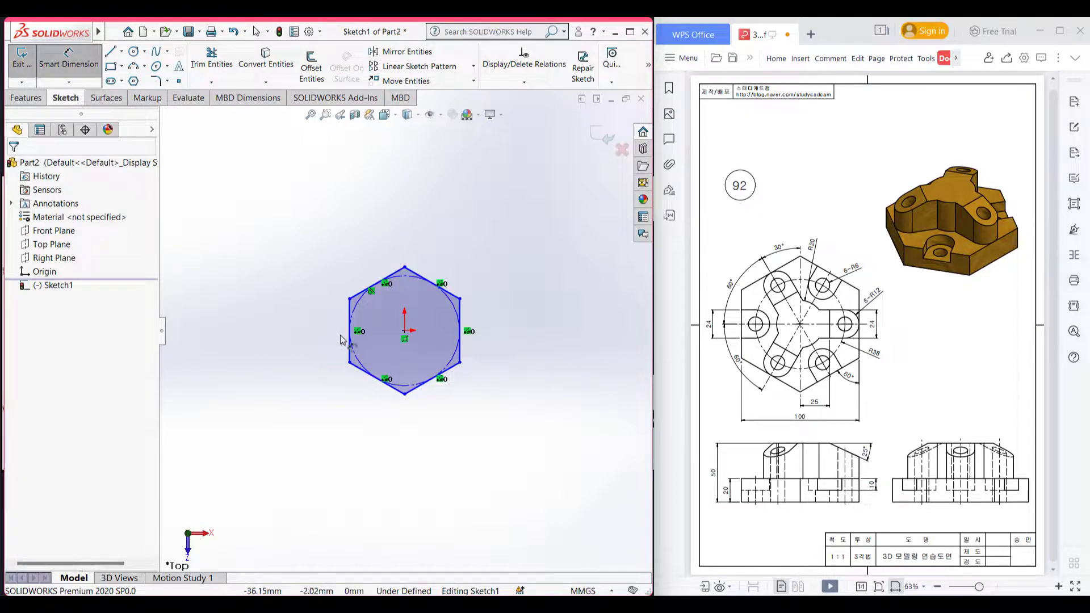
click(347, 337)
click(460, 344)
click(416, 421)
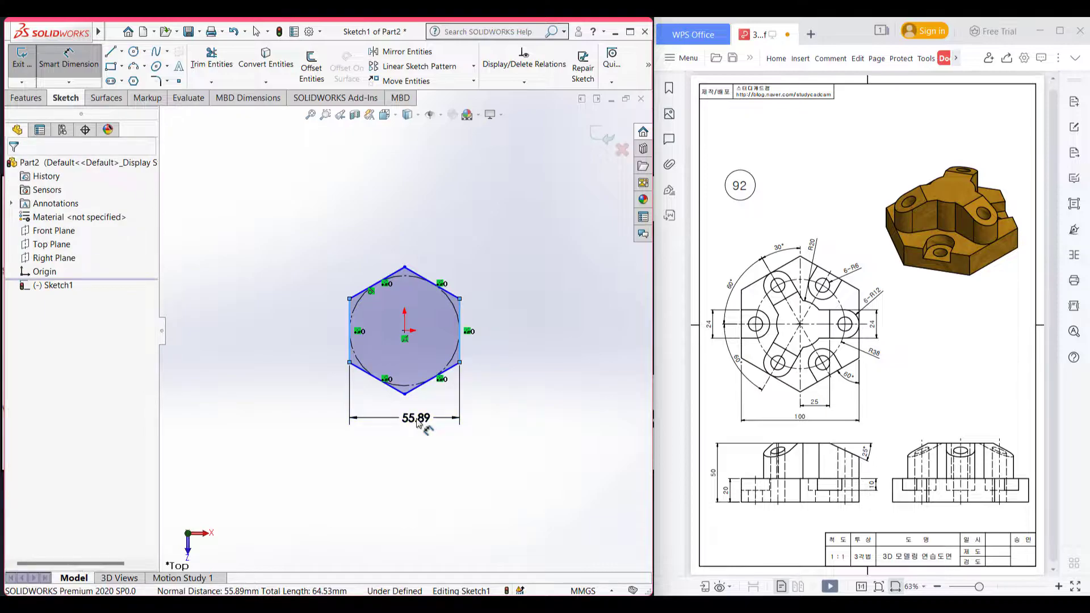
text(100)
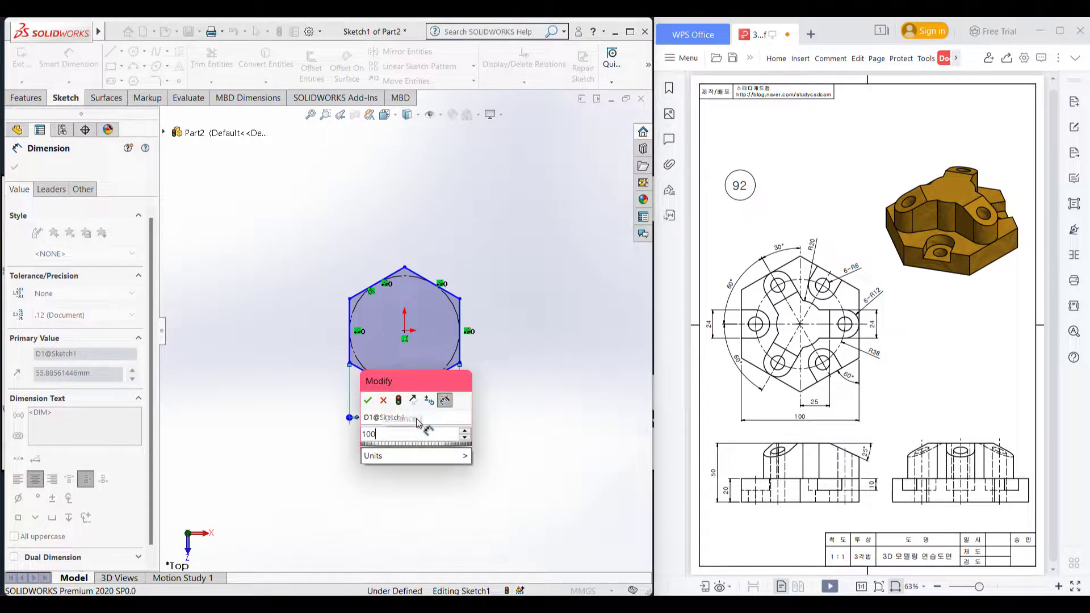
key(Return)
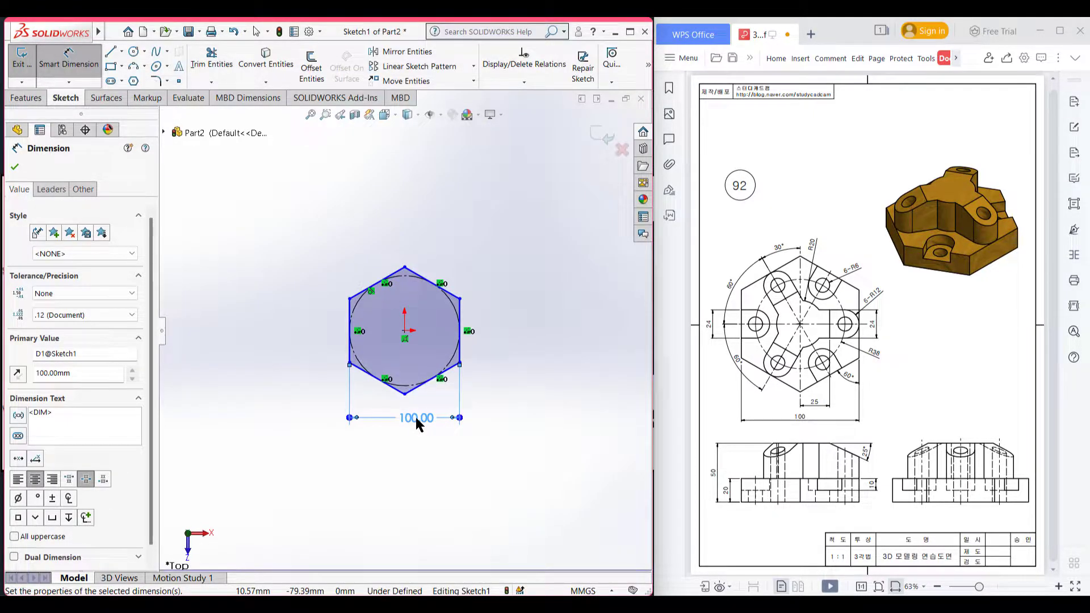
click(16, 168)
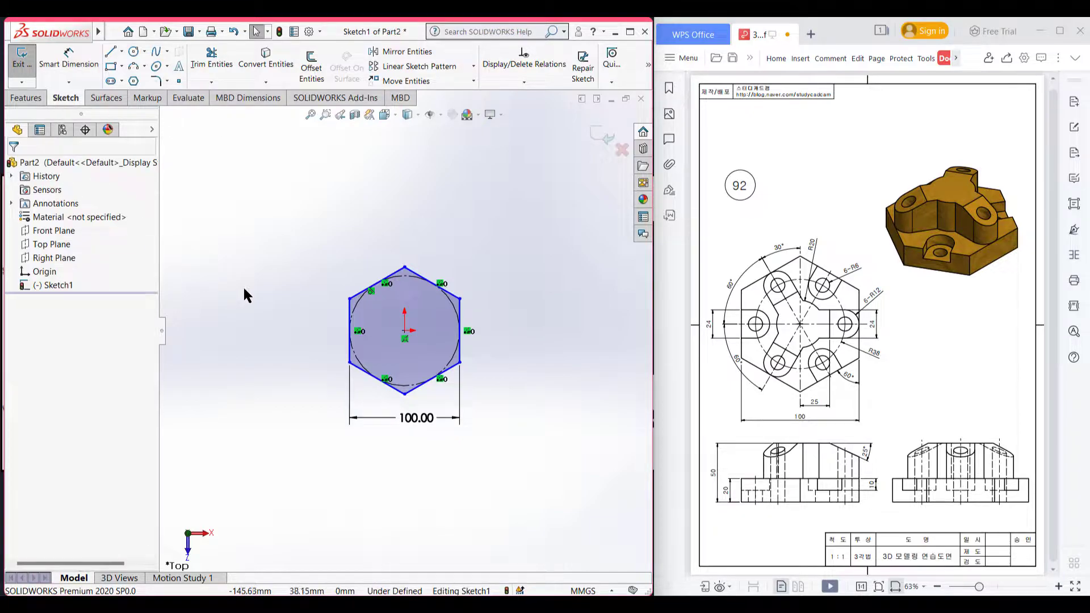
Extrude the hexagon sketch to a blind depth of 20 mm to form the base
key(ctrl+7)
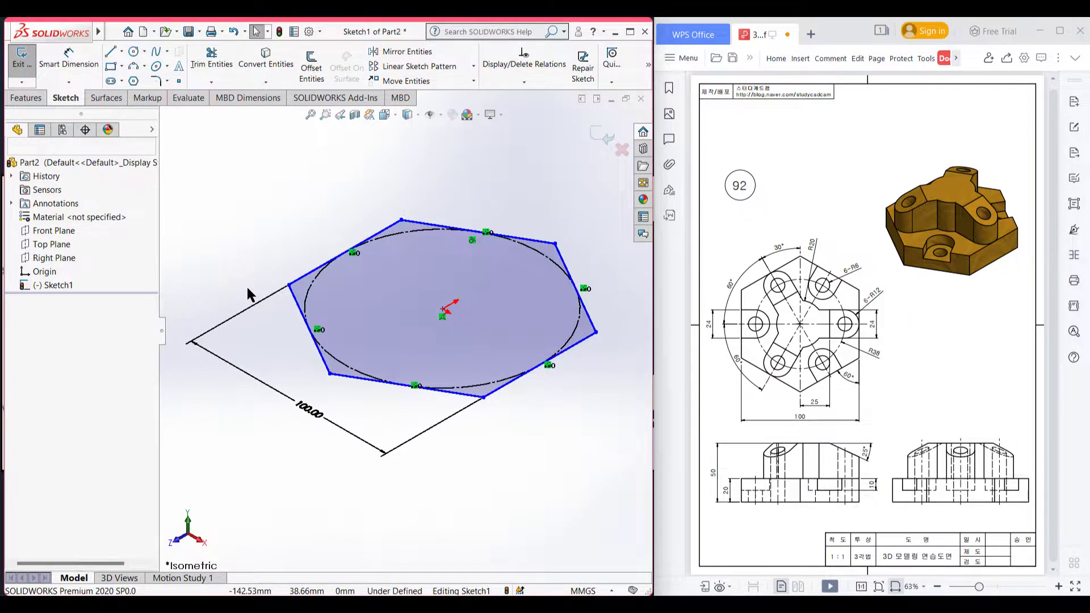
drag(731, 479, 730, 500)
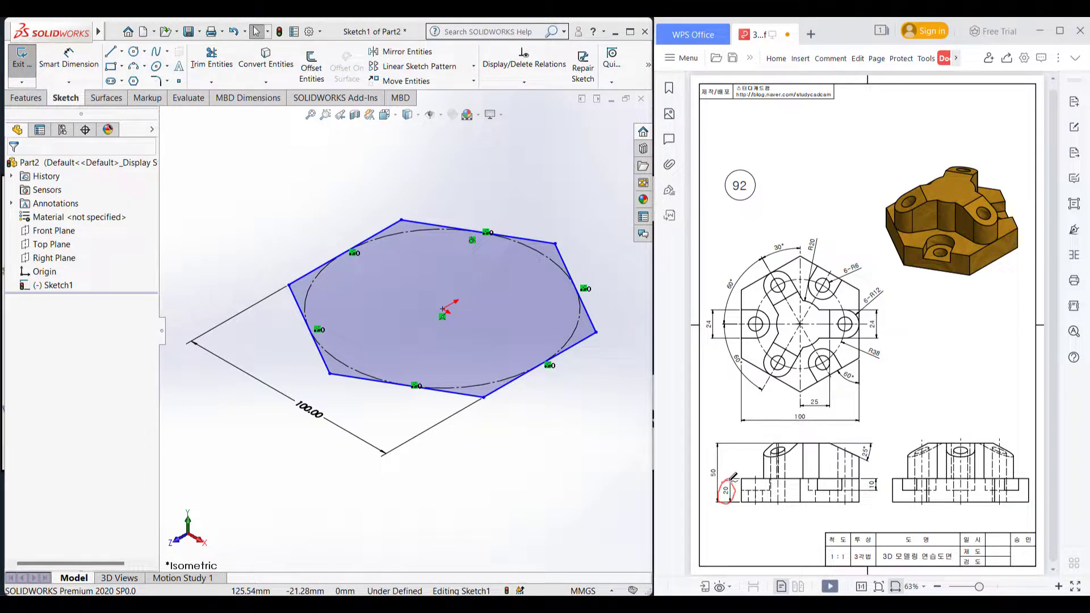
click(26, 98)
click(35, 67)
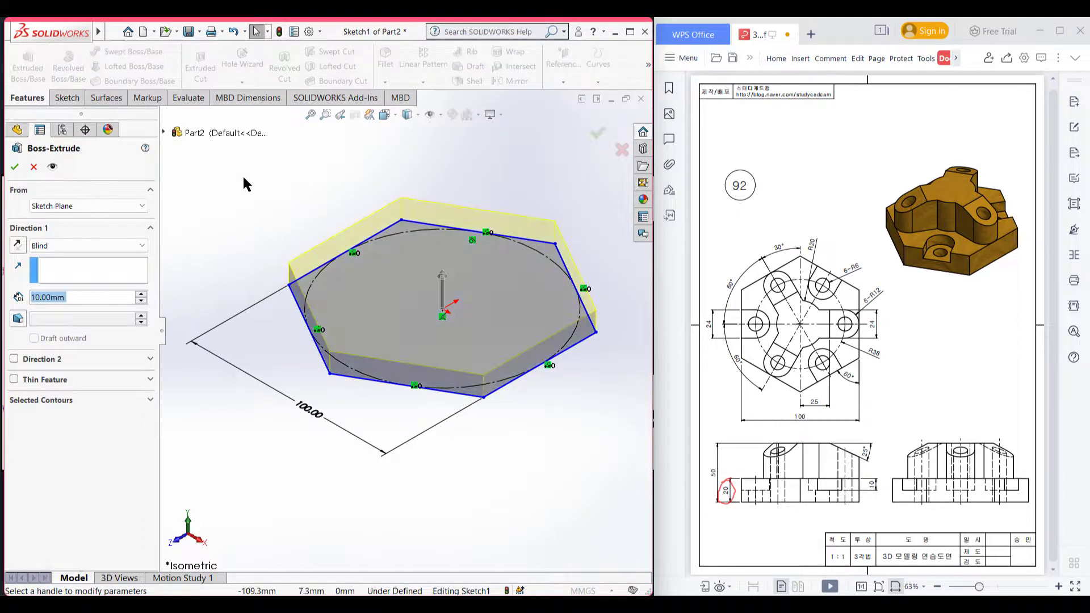
text(20)
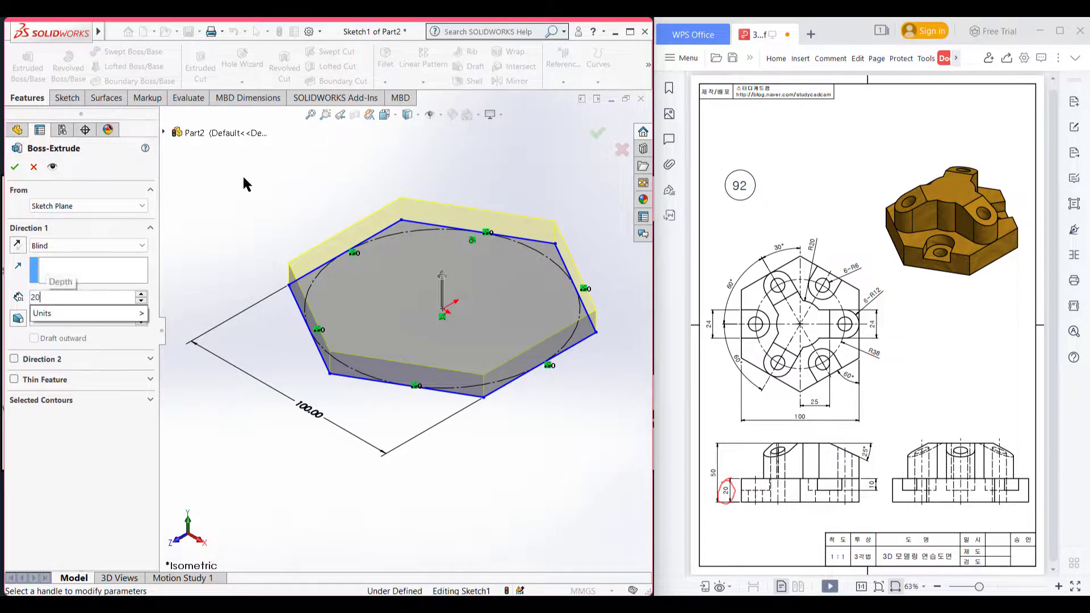
key(Return)
key(Return)
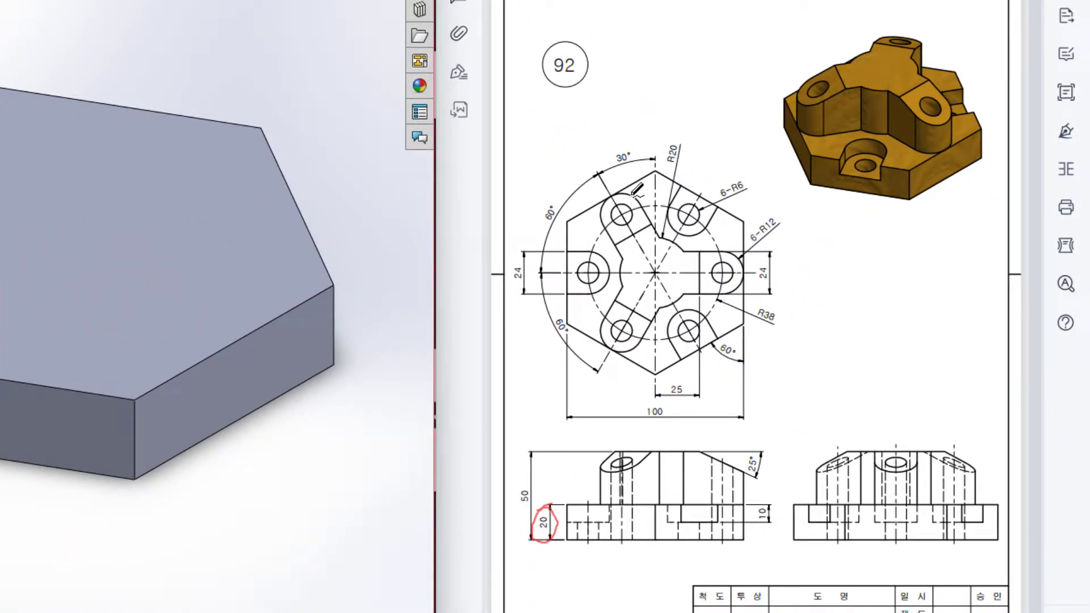
Examine the outline of the raised three-armed boss in the drawing's plan view
mouse_move(634, 191)
mouse_down()
mouse_move(685, 251)
mouse_move(734, 252)
mouse_up()
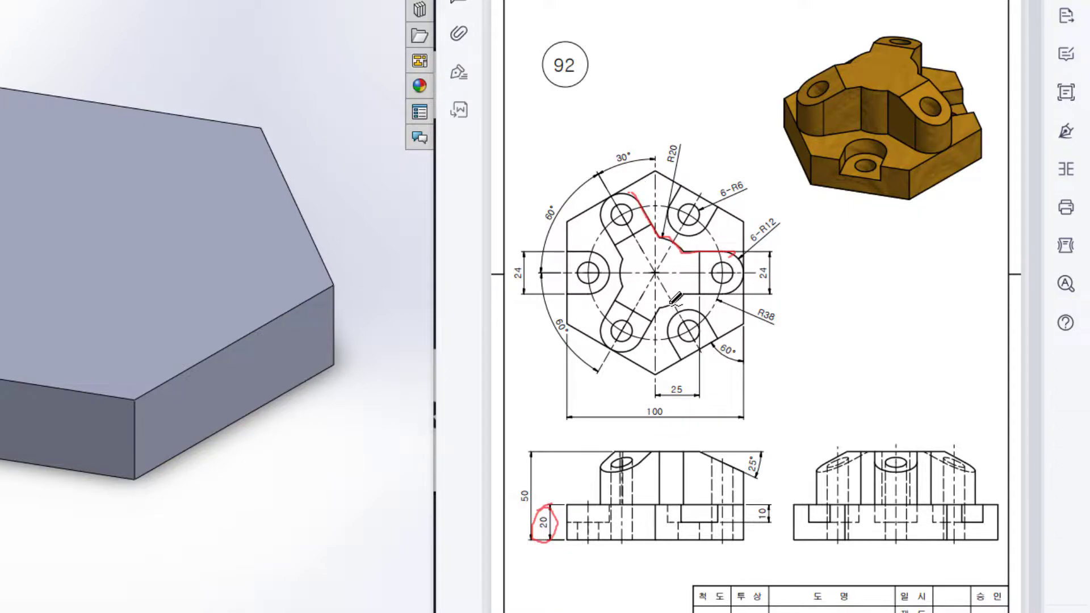
mouse_move(657, 309)
mouse_down()
mouse_move(640, 344)
mouse_move(605, 339)
mouse_move(627, 270)
mouse_move(605, 212)
mouse_move(624, 211)
mouse_move(613, 190)
mouse_move(663, 257)
mouse_move(656, 273)
mouse_move(748, 270)
mouse_up()
mouse_move(648, 288)
mouse_down()
mouse_move(627, 338)
mouse_move(615, 341)
mouse_move(617, 317)
mouse_up()
key(ctrl+z)
key(ctrl+z)
key(ctrl+z)
key(ctrl+z)
key(ctrl+z)
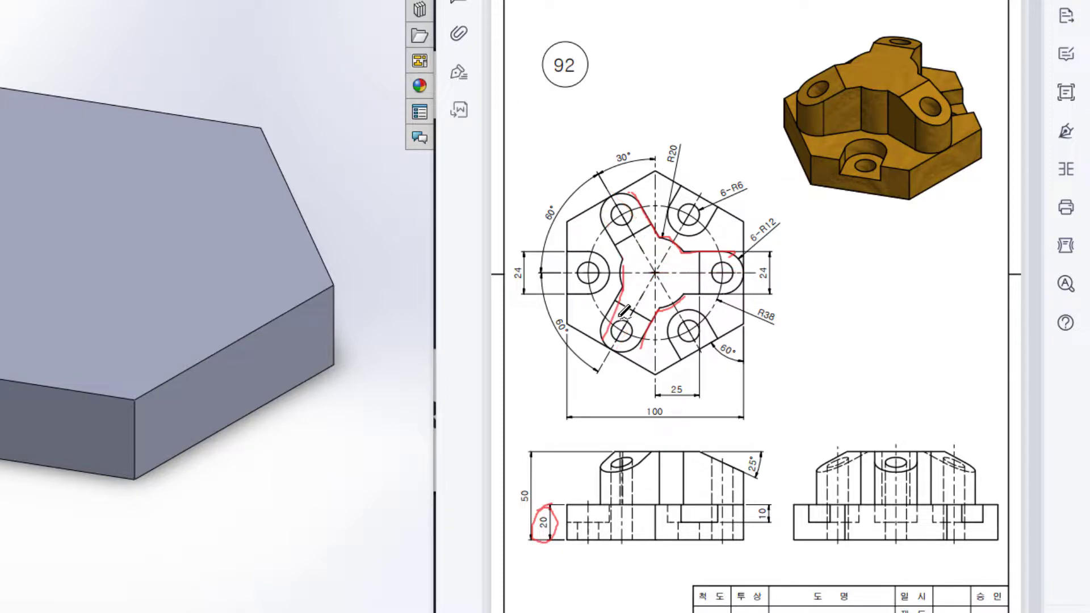
Examine the boss's central circle radius, three arm centrelines, arm width, arm-end radius and hole radius in the plan view
mouse_move(674, 237)
mouse_down()
mouse_move(651, 241)
mouse_move(629, 265)
mouse_move(690, 288)
mouse_move(672, 240)
mouse_up()
mouse_move(675, 137)
mouse_down()
mouse_move(670, 162)
mouse_move(682, 142)
mouse_up()
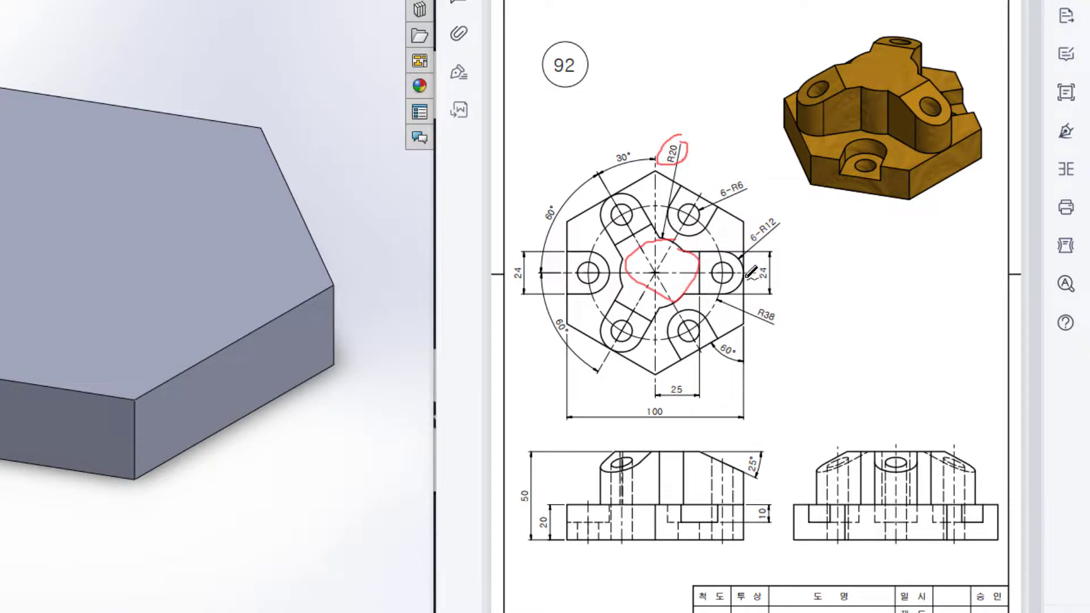
drag(654, 273, 755, 263)
mouse_move(603, 186)
mouse_down()
mouse_move(678, 249)
mouse_move(660, 260)
mouse_move(616, 363)
mouse_up()
key(ctrl+z)
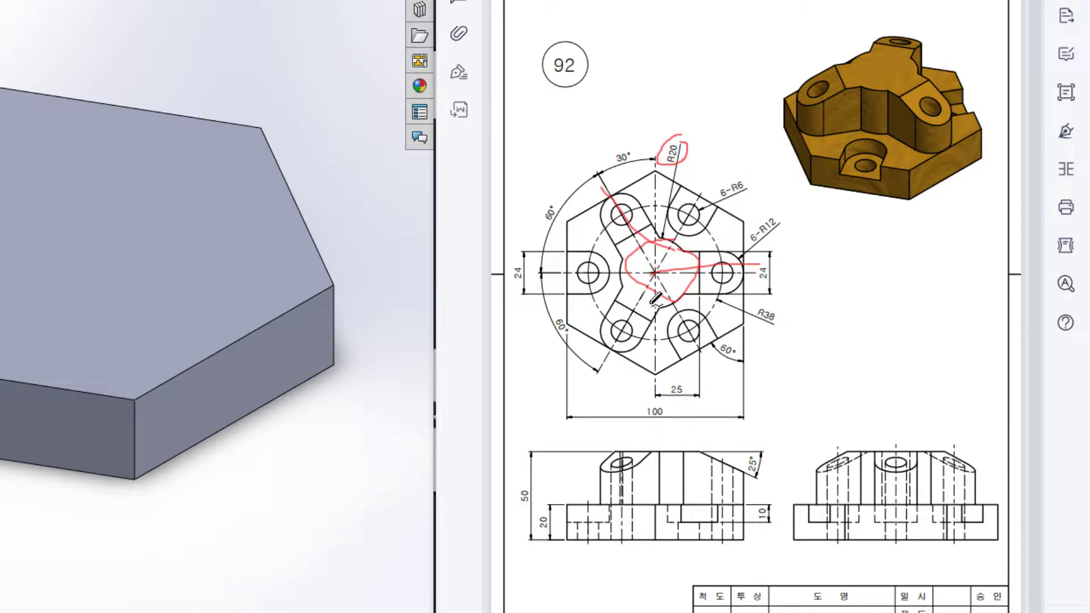
key(e)
drag(656, 273, 745, 271)
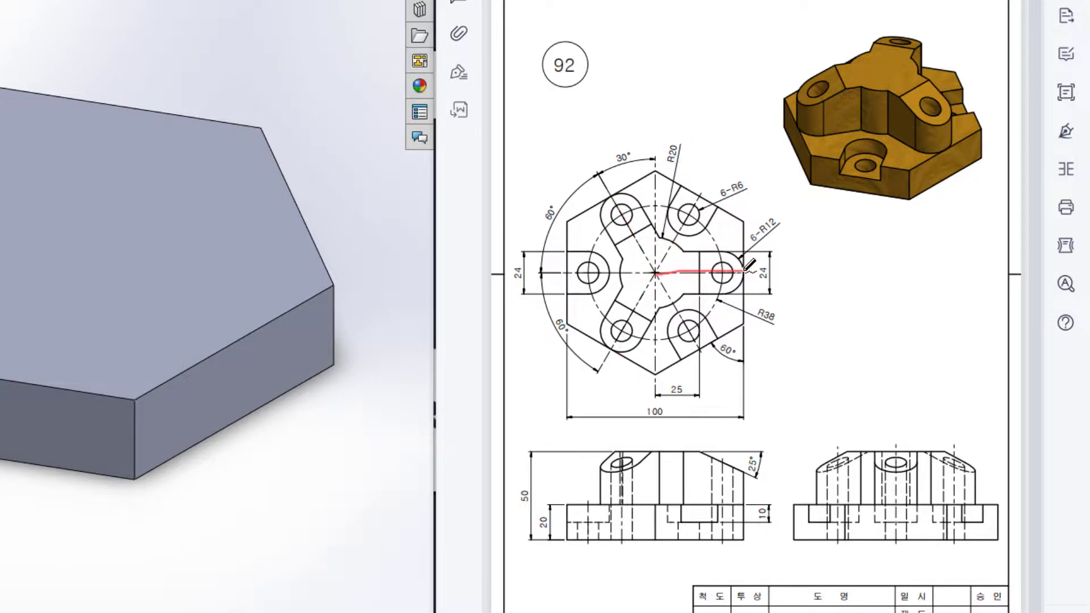
drag(657, 274, 617, 350)
drag(600, 181, 655, 262)
mouse_move(761, 262)
mouse_down()
mouse_move(766, 300)
mouse_move(770, 259)
mouse_move(704, 272)
mouse_move(715, 292)
mouse_move(689, 254)
mouse_up()
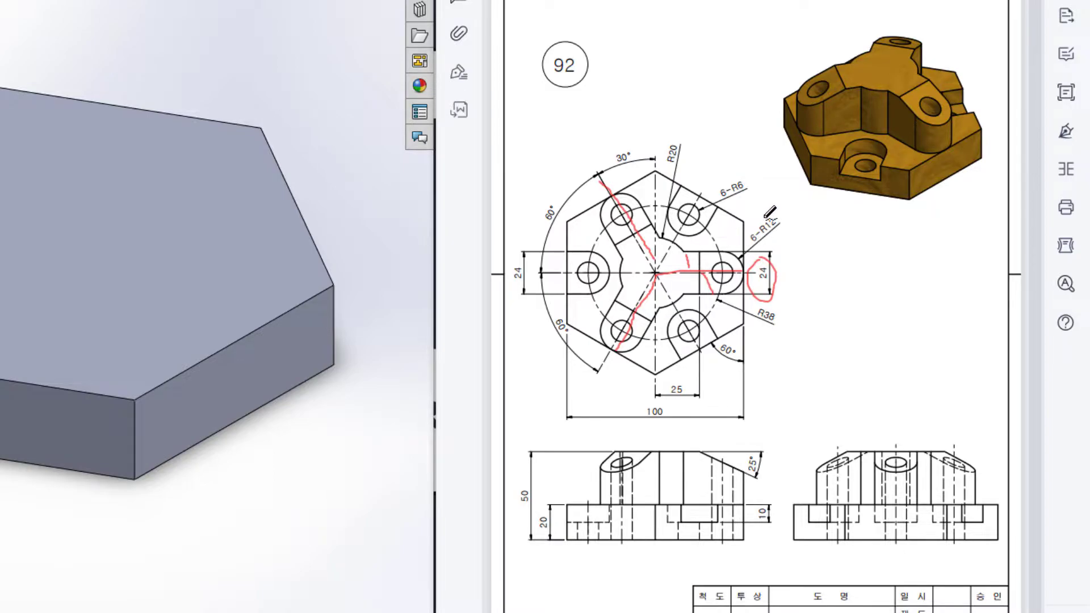
drag(722, 248, 750, 258)
mouse_move(774, 206)
mouse_down()
mouse_move(755, 225)
mouse_move(769, 237)
mouse_move(782, 236)
mouse_move(772, 205)
mouse_up()
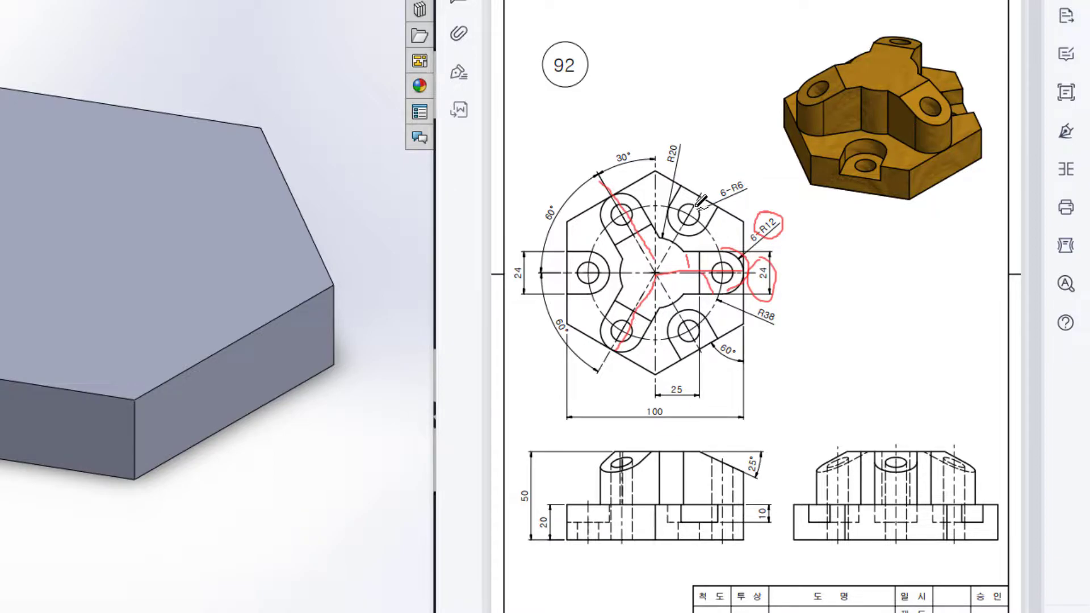
mouse_move(626, 202)
mouse_down()
mouse_move(631, 220)
mouse_move(629, 204)
mouse_up()
mouse_move(736, 172)
mouse_down()
mouse_move(750, 195)
mouse_move(736, 172)
mouse_up()
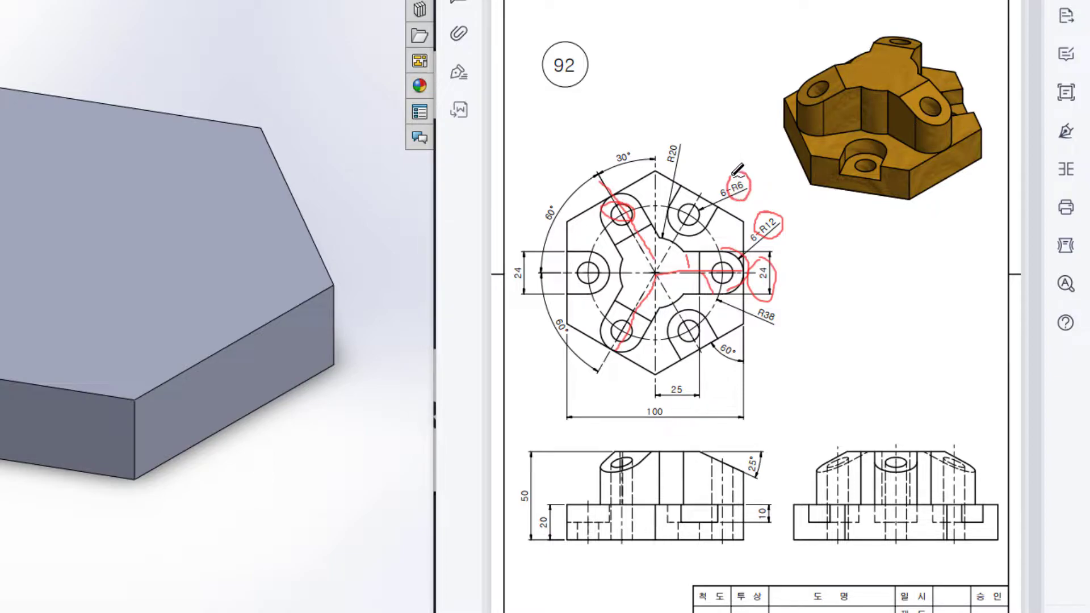
mouse_move(668, 140)
mouse_down()
mouse_move(696, 155)
mouse_move(670, 139)
mouse_up()
mouse_move(671, 230)
mouse_down()
mouse_move(621, 262)
mouse_move(676, 299)
mouse_move(687, 263)
mouse_move(674, 229)
mouse_up()
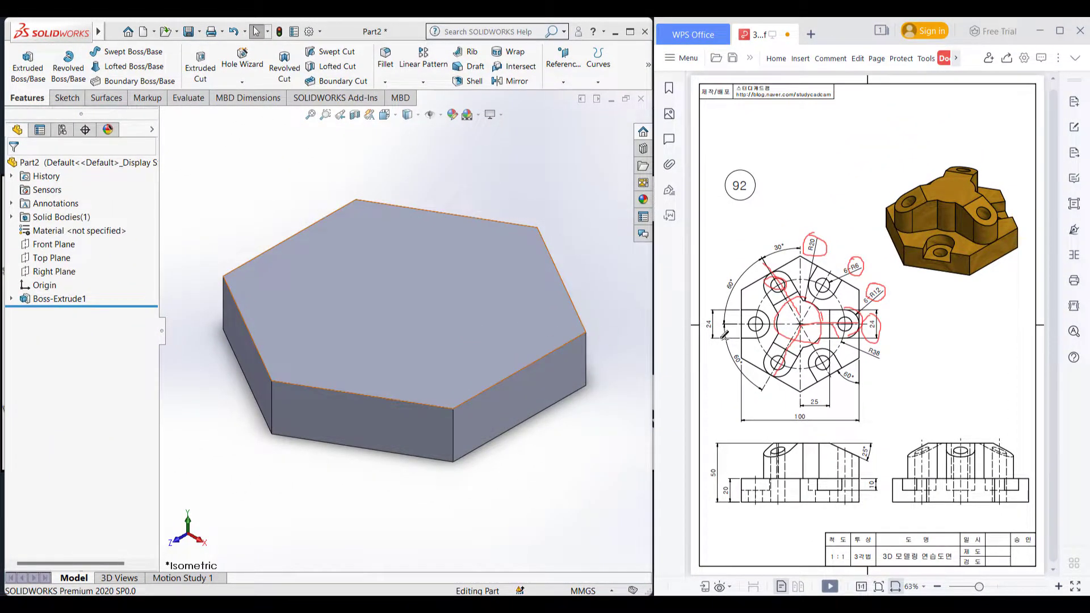
Start a sketch on the upper face of the hexagonal base and draw a 40 mm diameter circle centred on the origin
click(434, 298)
right_click(476, 268)
click(503, 296)
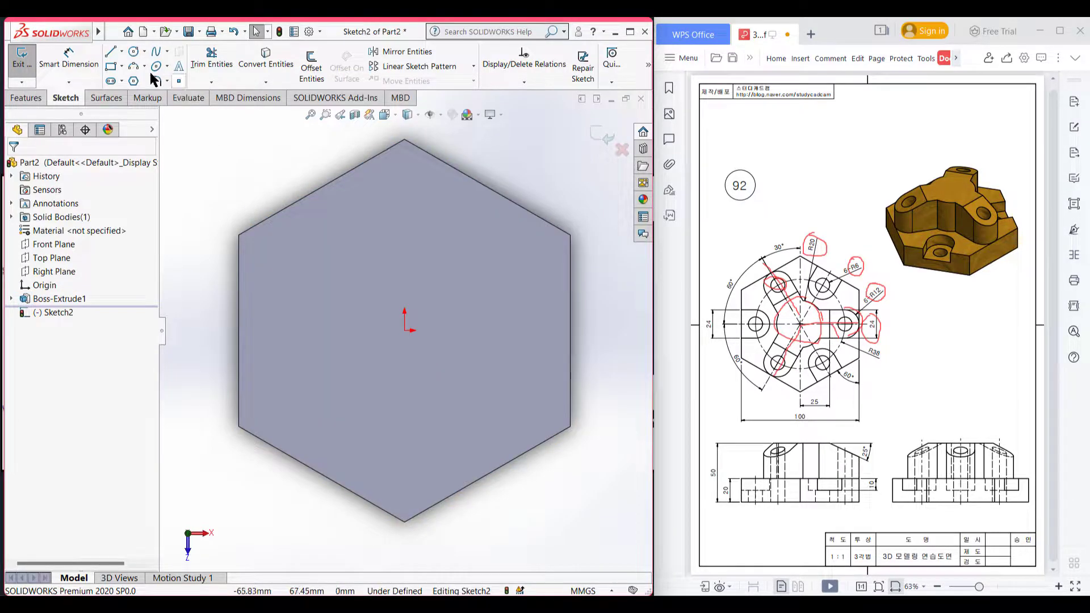
click(134, 51)
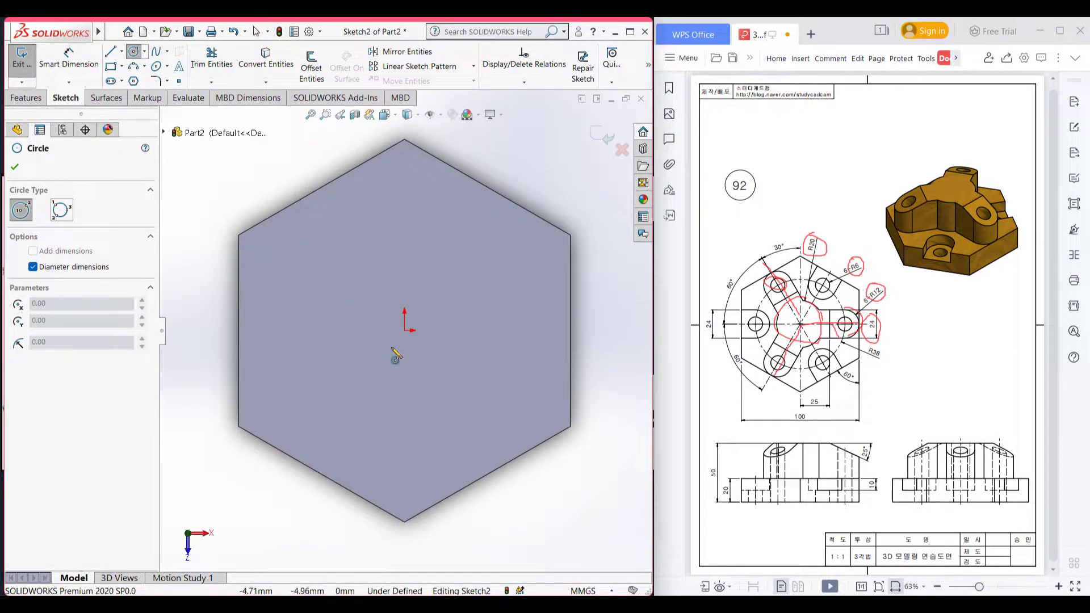
click(404, 329)
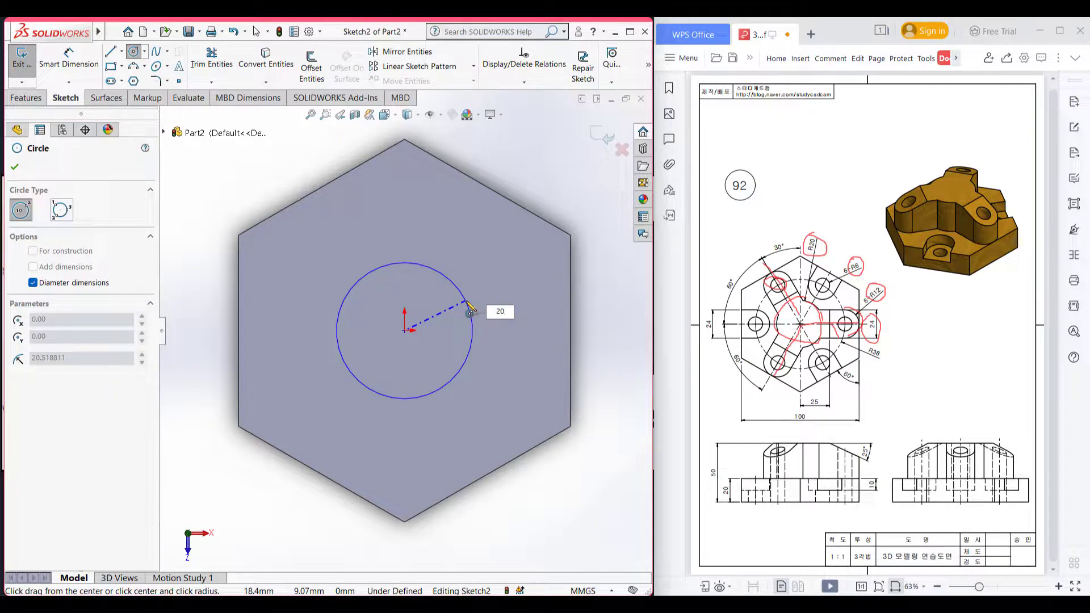
text(20*2)
key(Return)
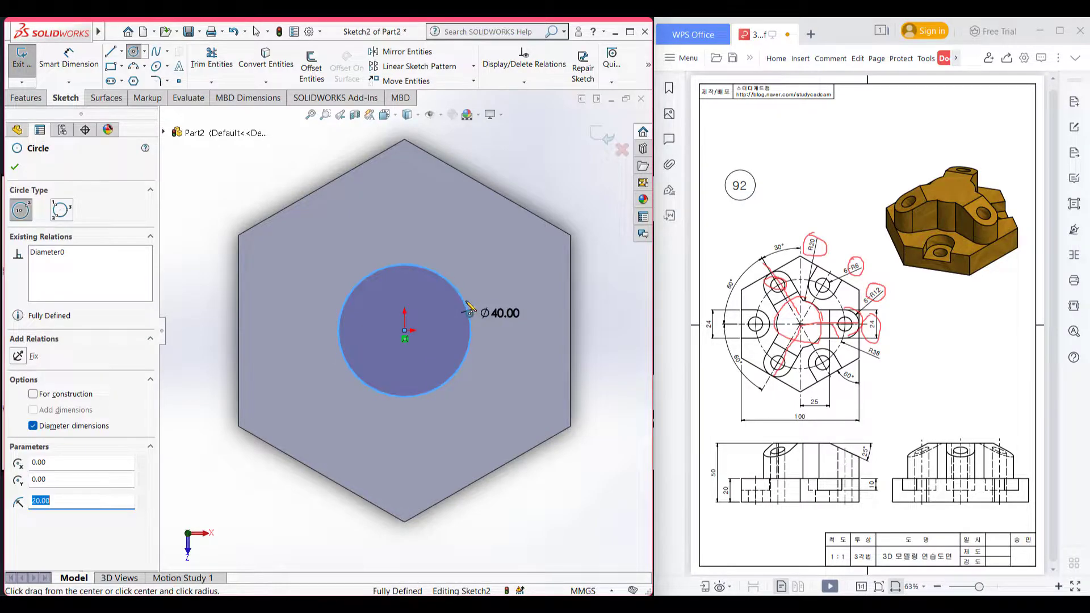
click(20, 169)
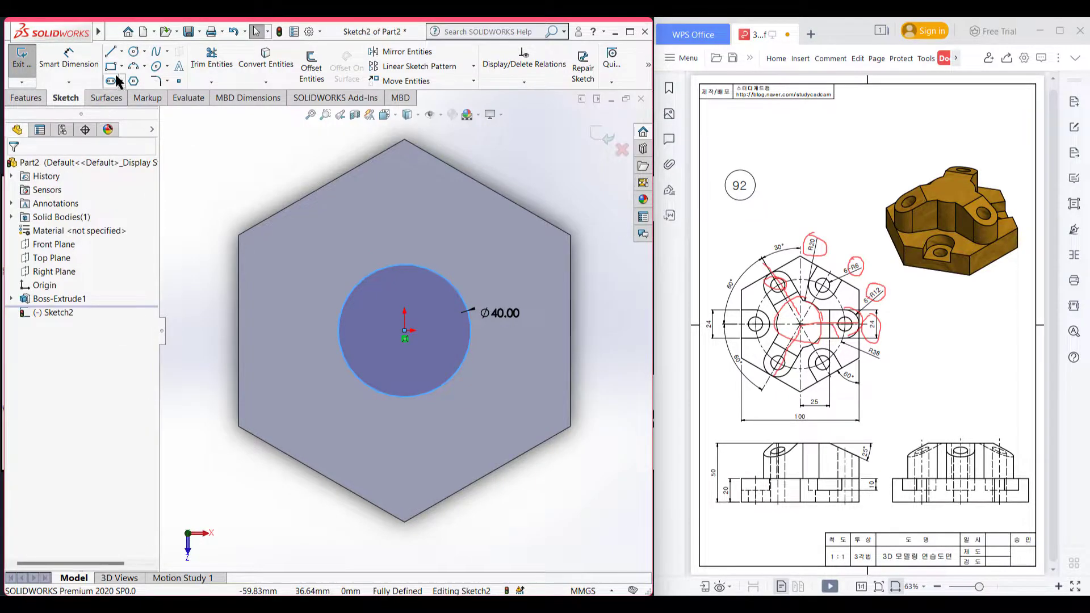
Draw three construction centrelines from the origin to the midpoints of the hexagon's right, upper-left and lower-left edges
click(122, 51)
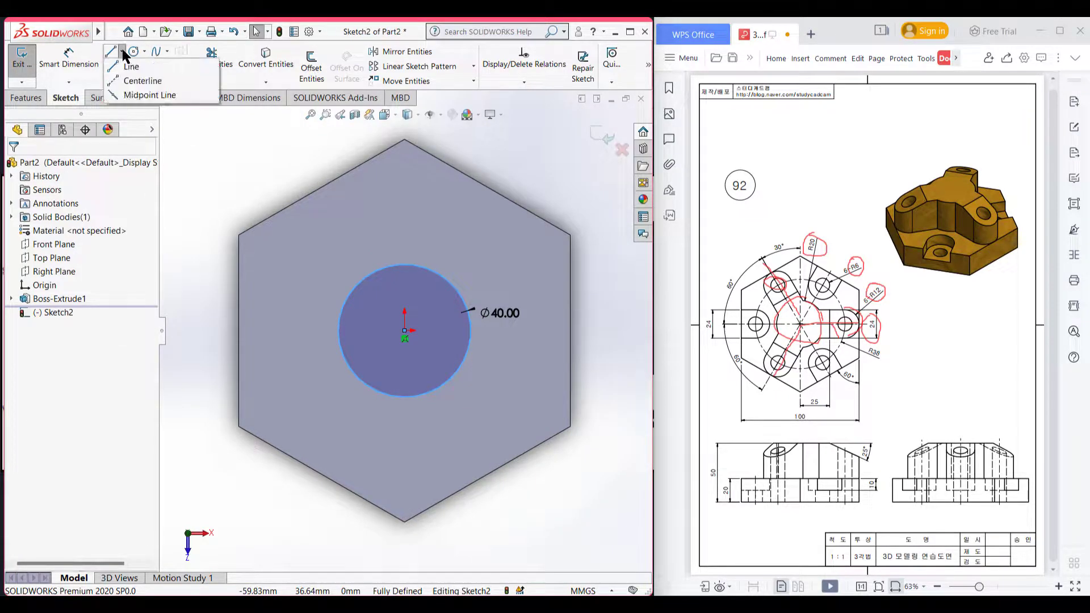
click(125, 80)
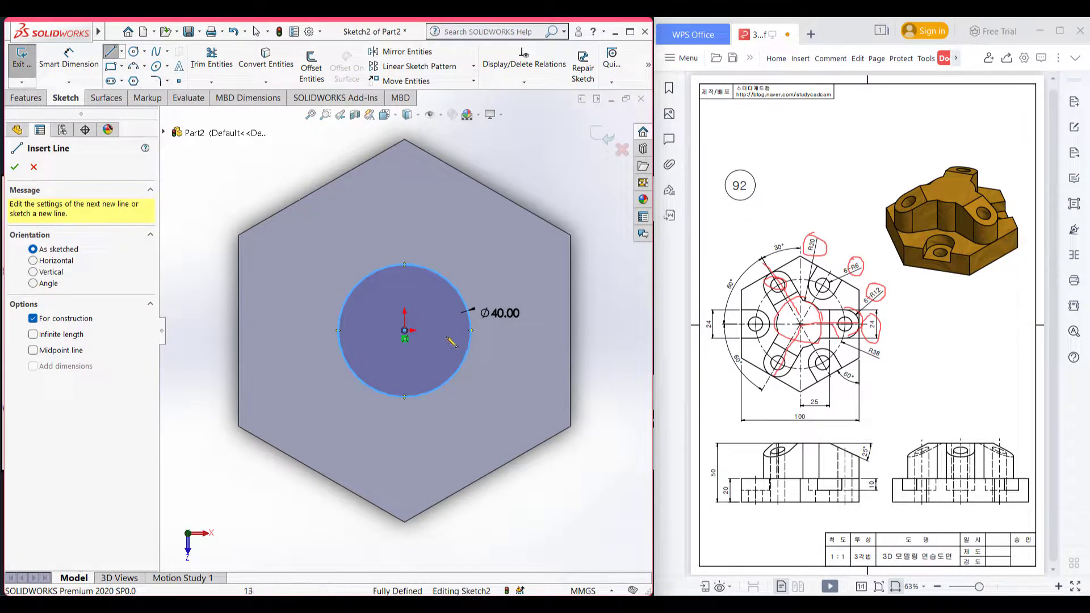
click(405, 330)
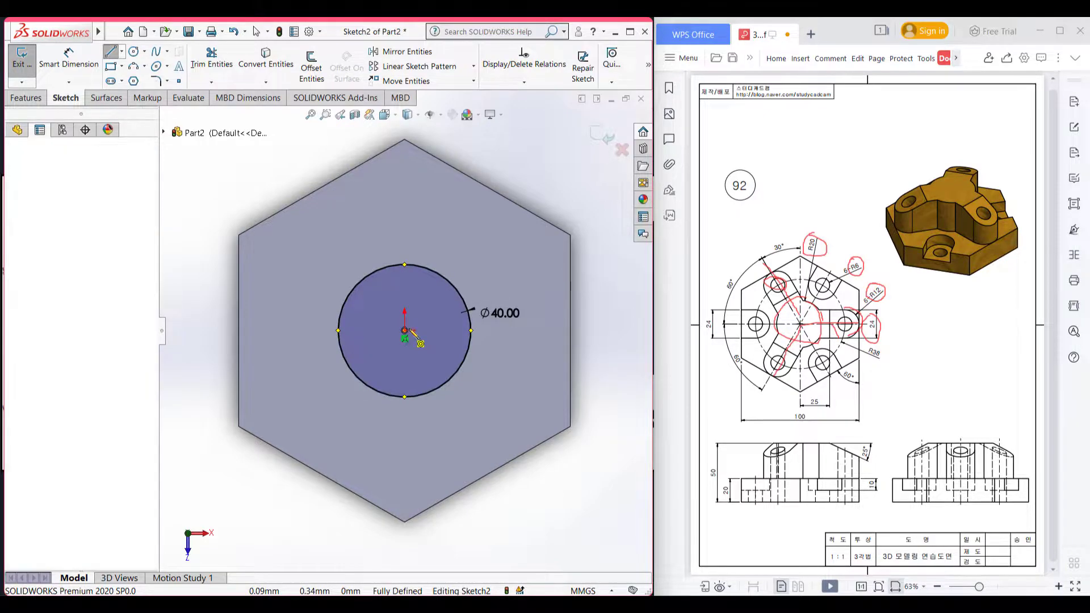
click(571, 331)
key(Escape)
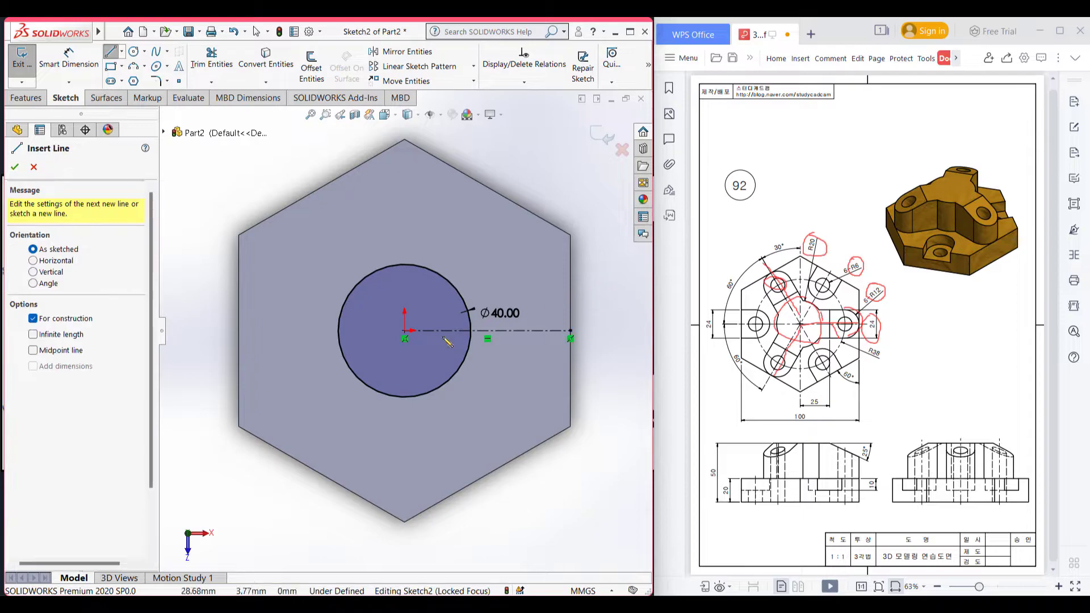
click(405, 331)
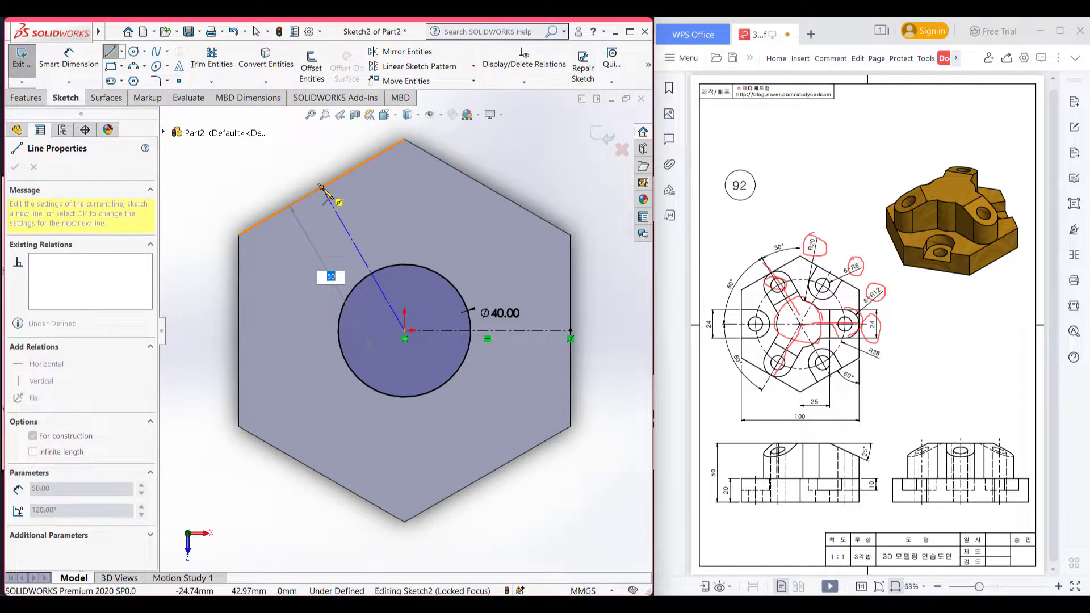
click(321, 186)
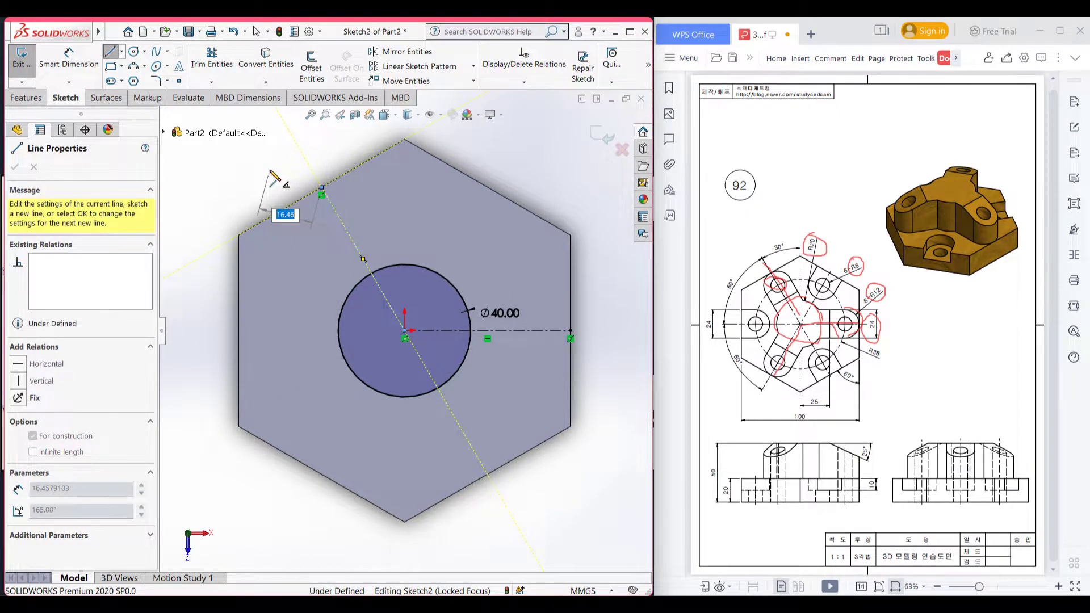
key(Escape)
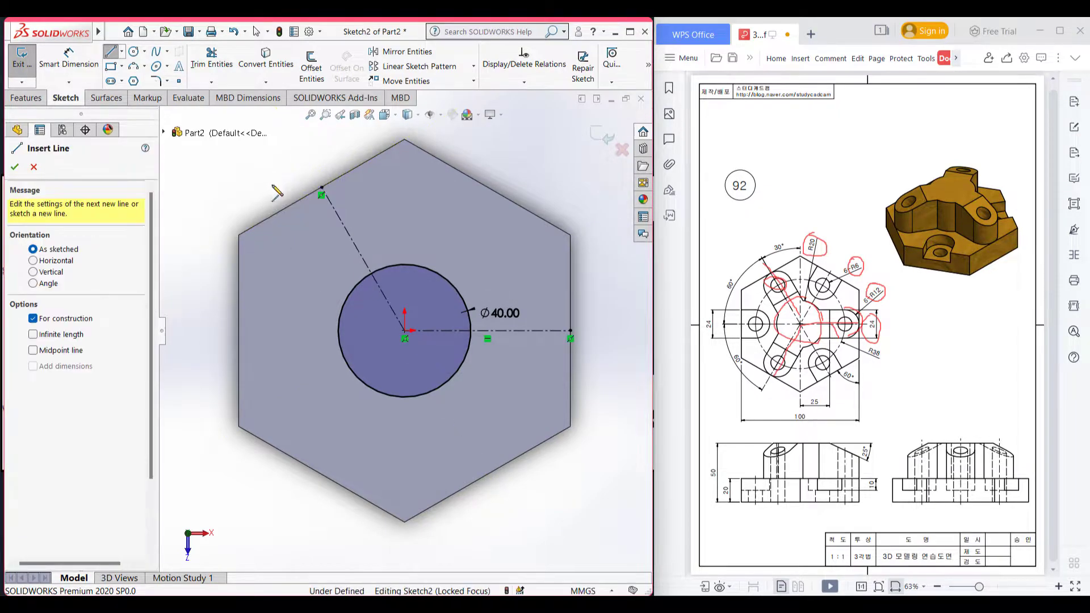
click(404, 331)
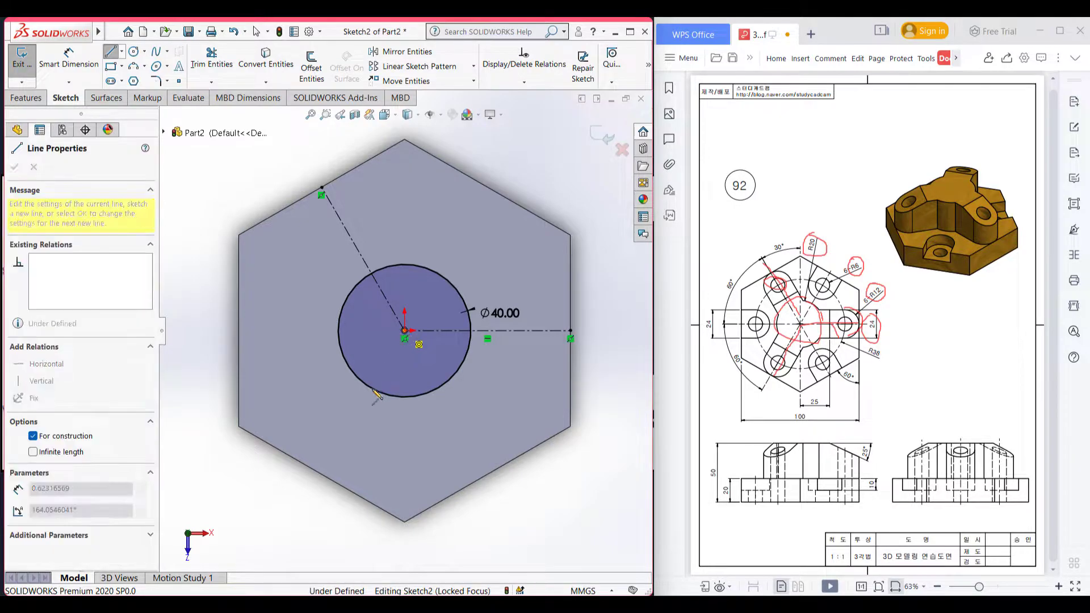
click(321, 474)
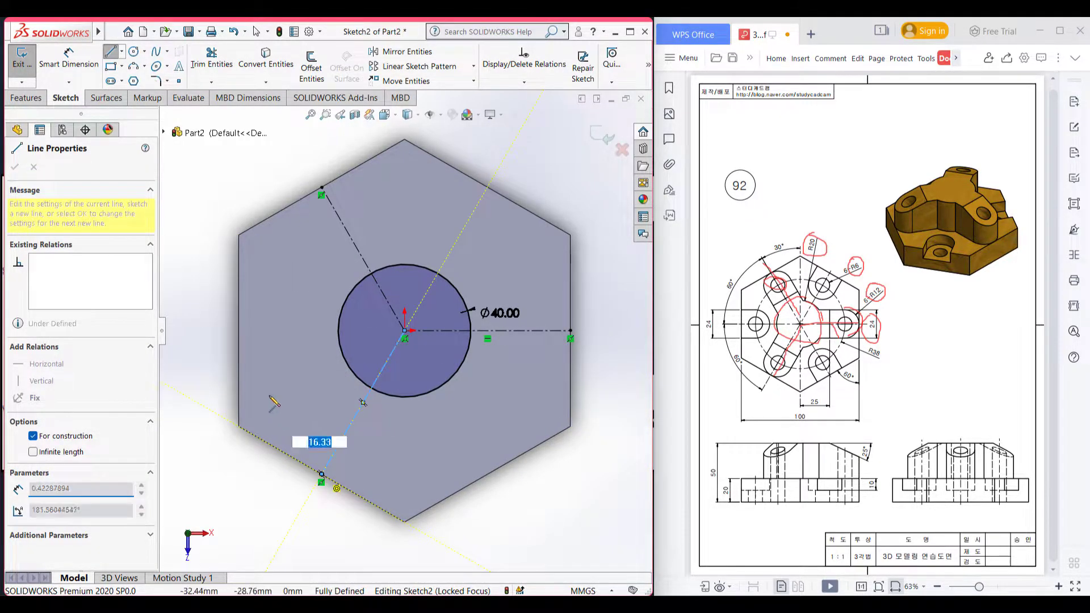
key(Escape)
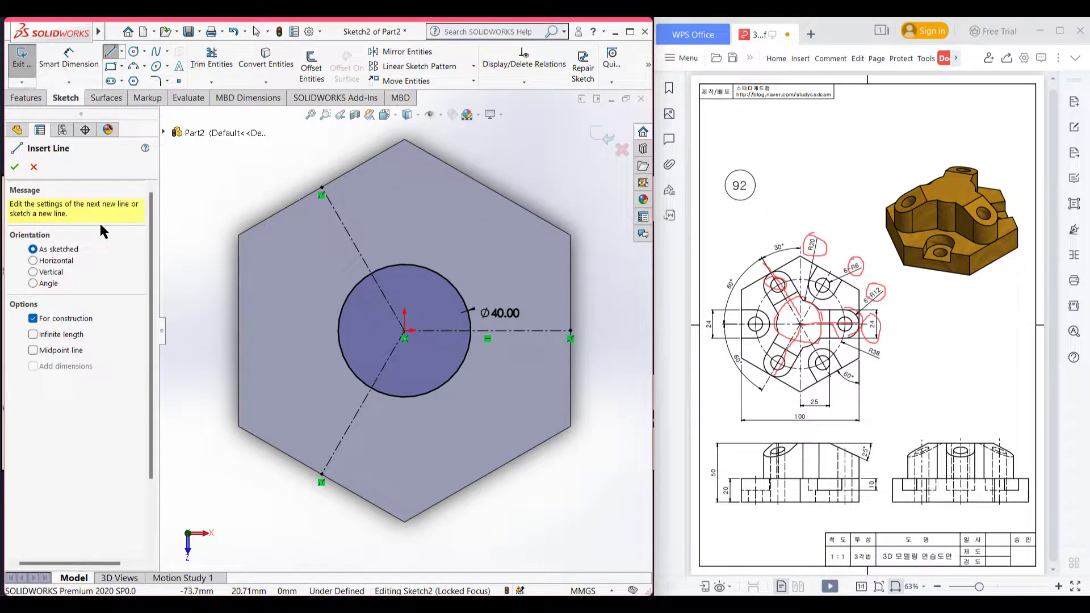
click(15, 167)
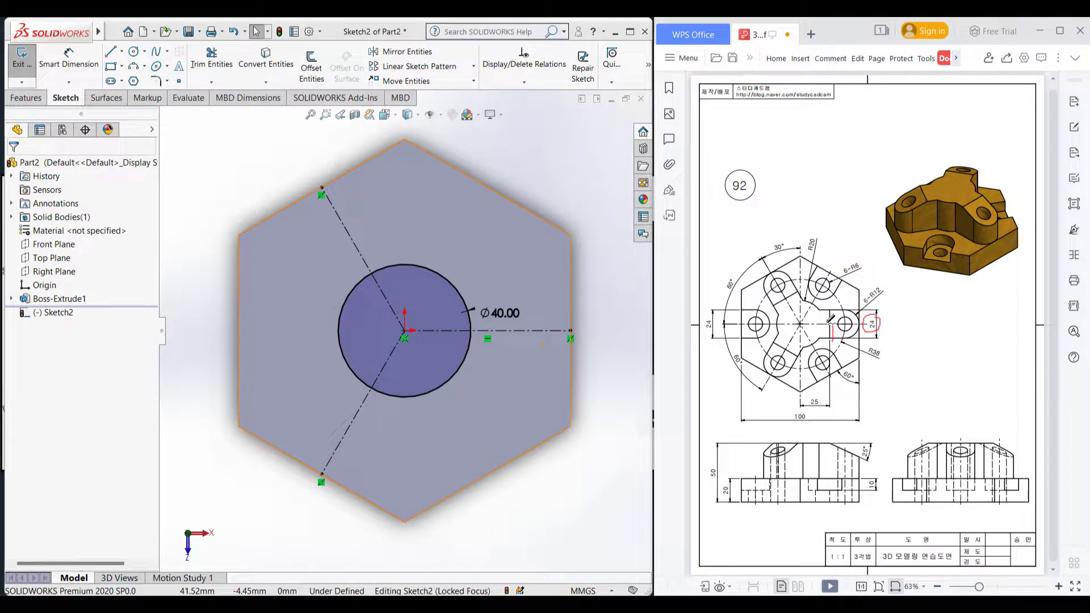
Offset the three centrelines 12 mm in both directions with the ends capped by lines to outline the arms
drag(824, 326, 823, 316)
click(432, 131)
click(319, 68)
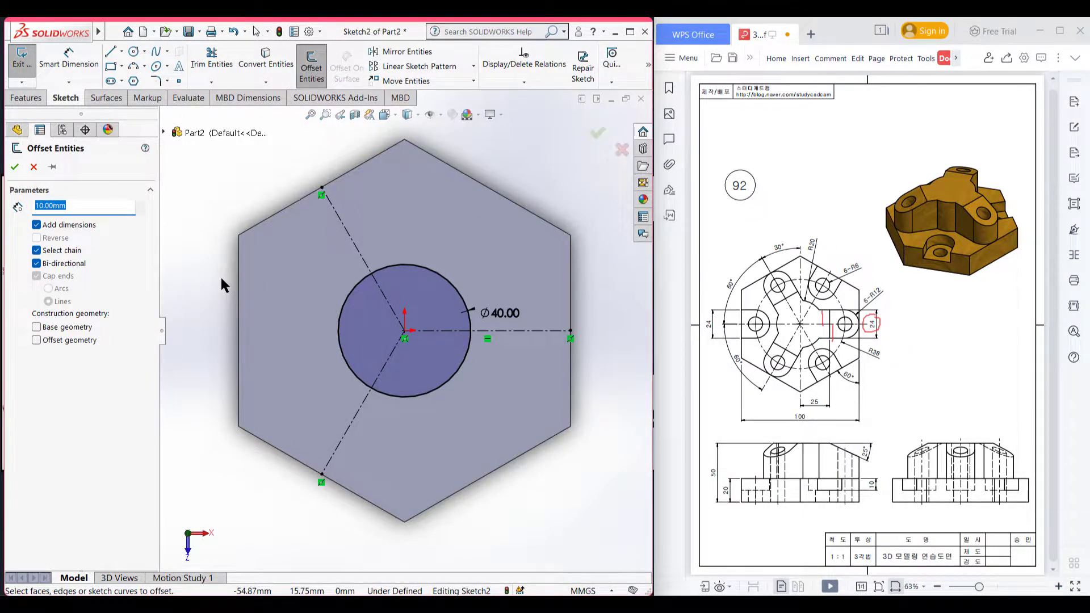
text(12)
key(Return)
click(486, 330)
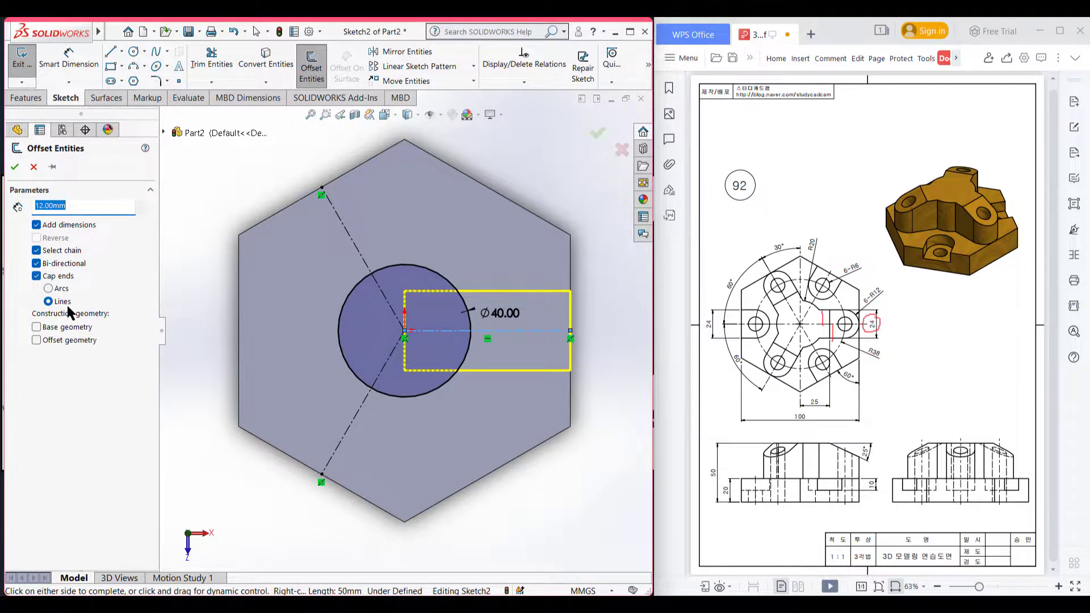
click(353, 243)
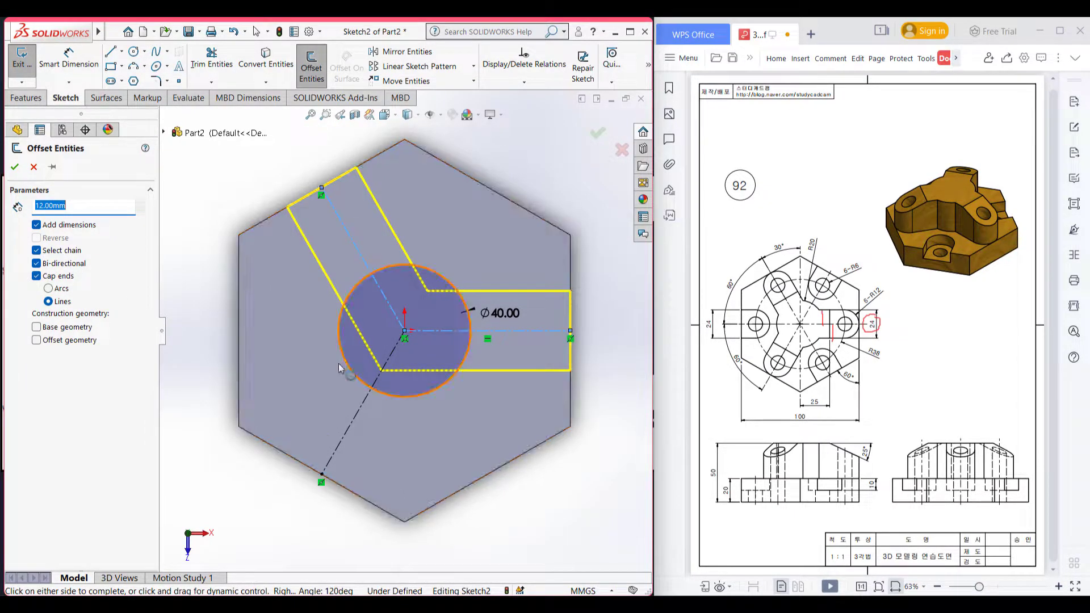
click(355, 420)
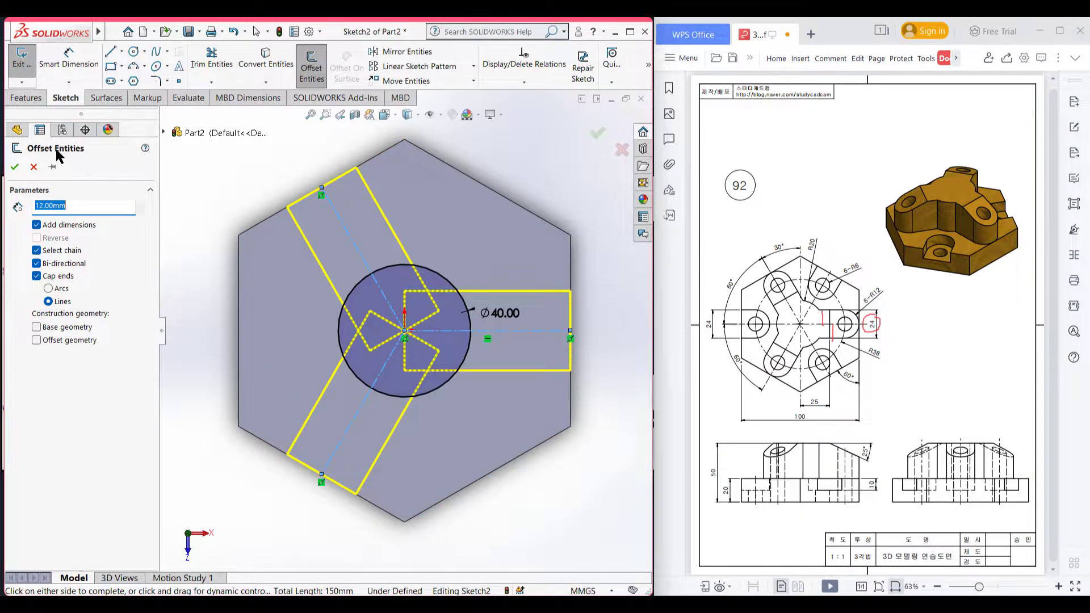
click(15, 166)
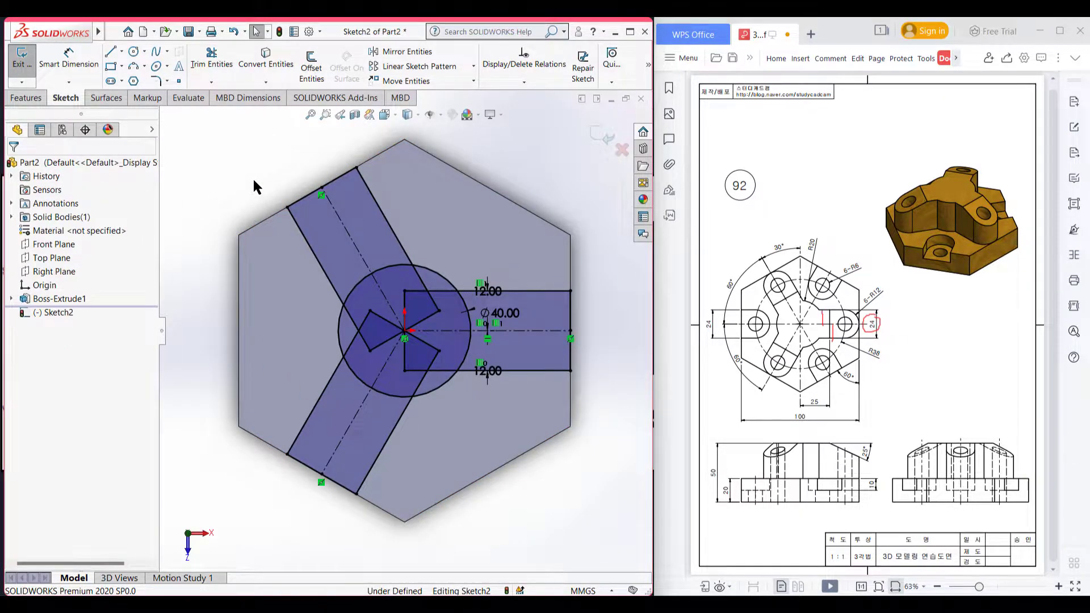
Draw a circle centred on the origin with a diameter of 100-12-12 mm and convert it to construction geometry
mouse_move(813, 277)
mouse_down()
mouse_move(764, 296)
mouse_move(755, 319)
mouse_move(767, 352)
mouse_move(808, 366)
mouse_move(835, 349)
mouse_move(840, 311)
mouse_move(824, 288)
mouse_move(797, 290)
mouse_up()
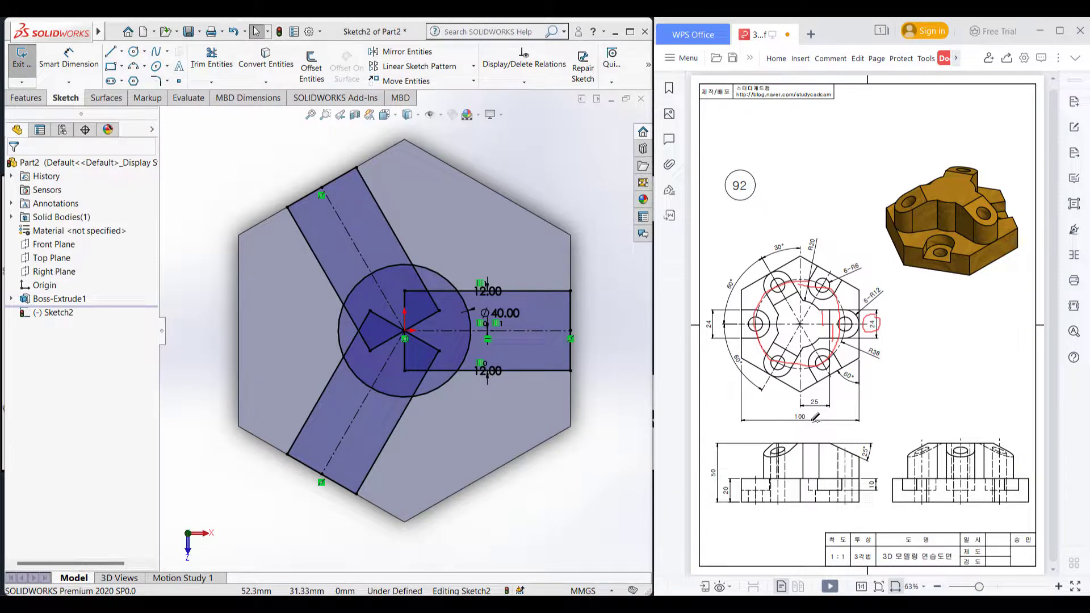
mouse_move(812, 413)
mouse_down()
mouse_move(792, 411)
mouse_move(815, 421)
mouse_move(800, 411)
mouse_up()
click(135, 49)
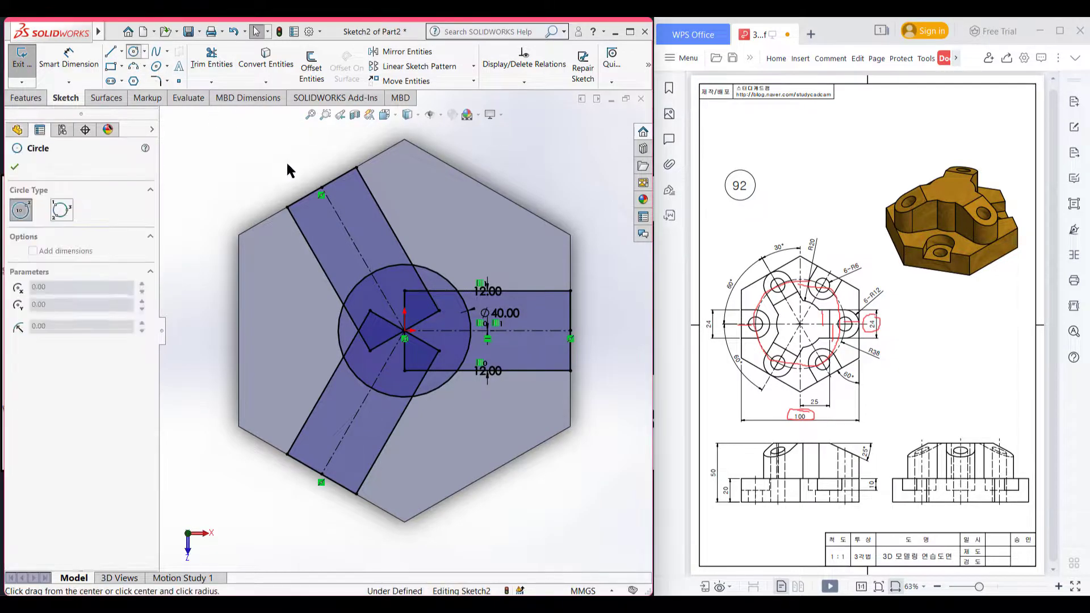
click(405, 332)
text(100-12-)
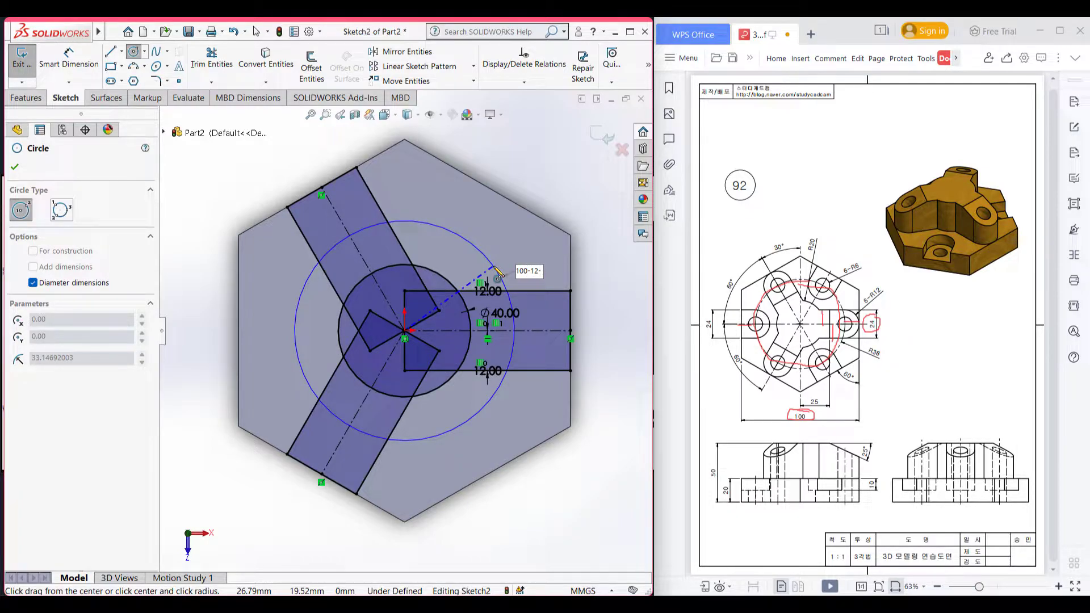
key(Return)
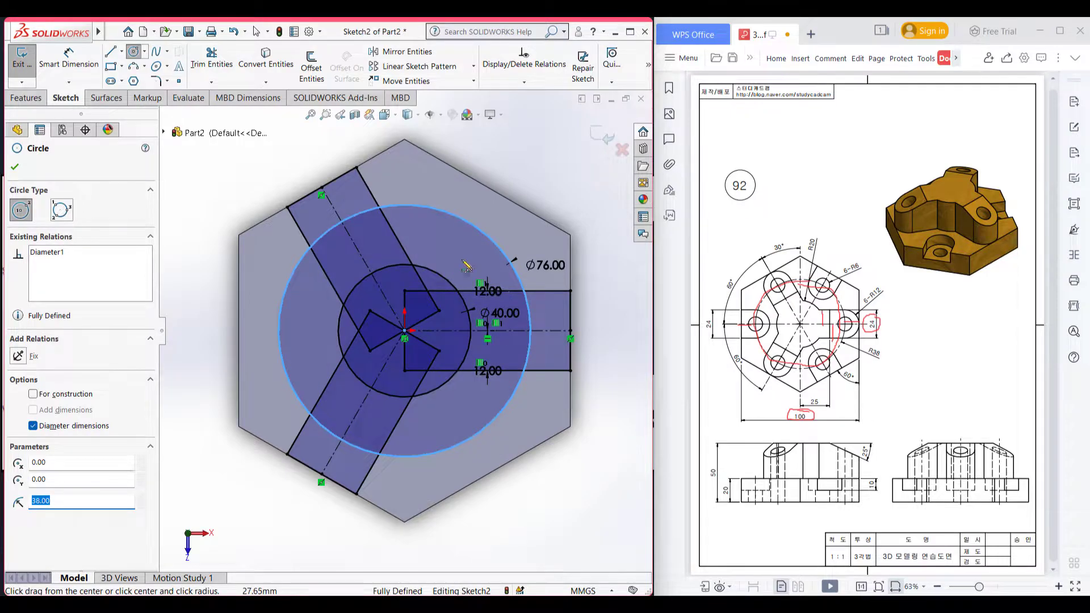
right_click(546, 185)
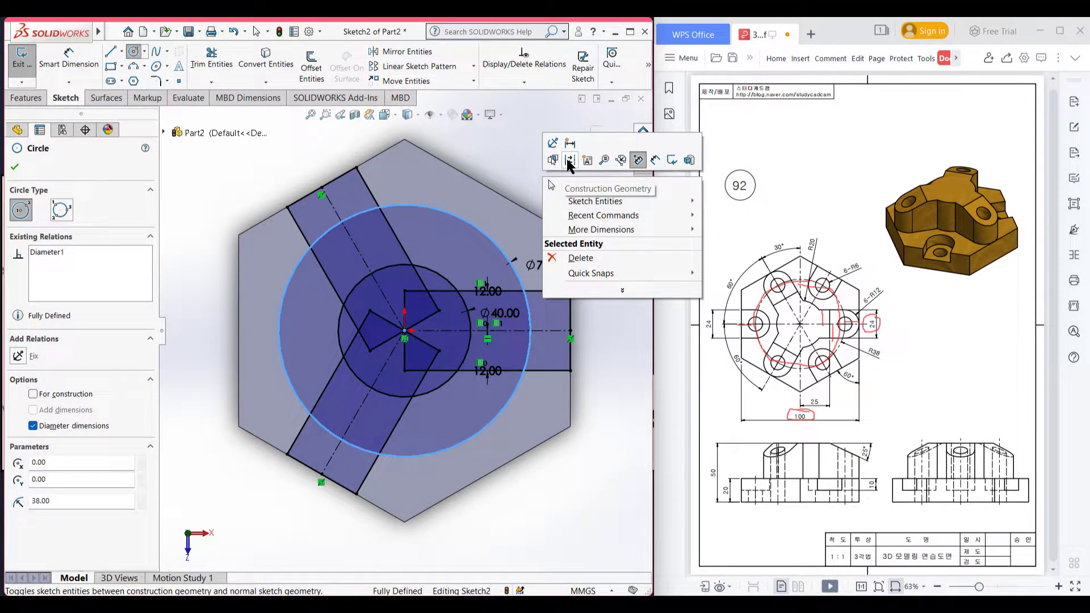
click(568, 159)
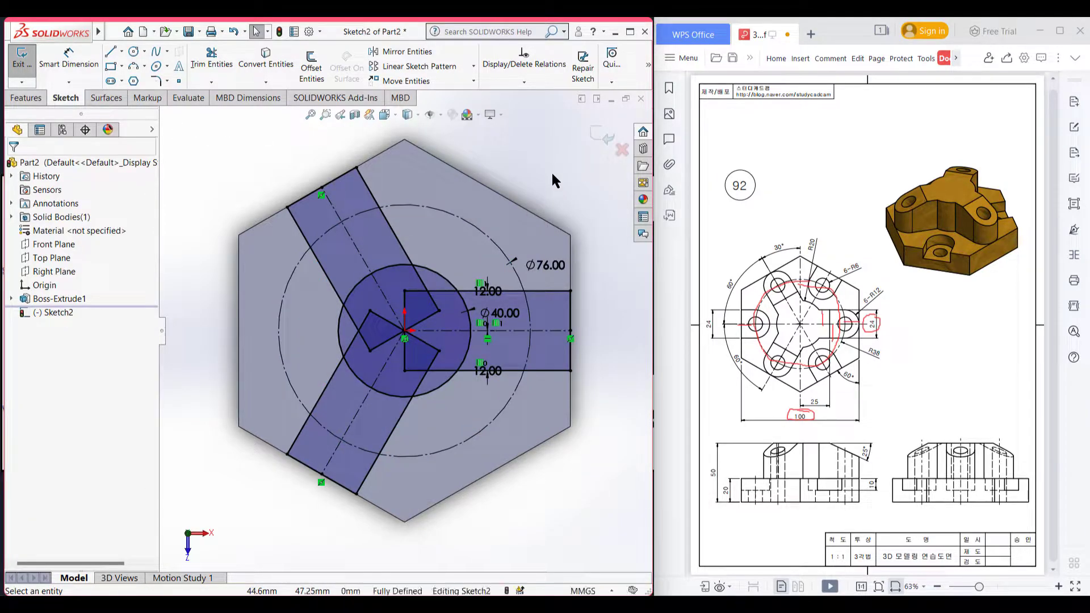
Draw a 24 mm diameter circle on each arm, centred where its centreline crosses the construction circle and reaching the hexagon edge's midpoint
click(134, 51)
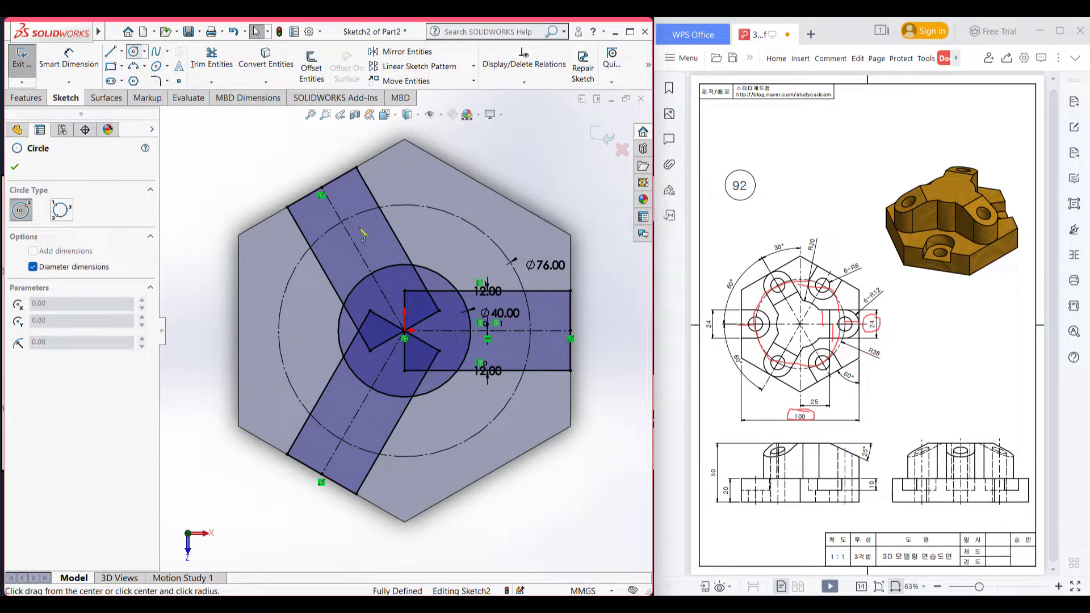
click(531, 331)
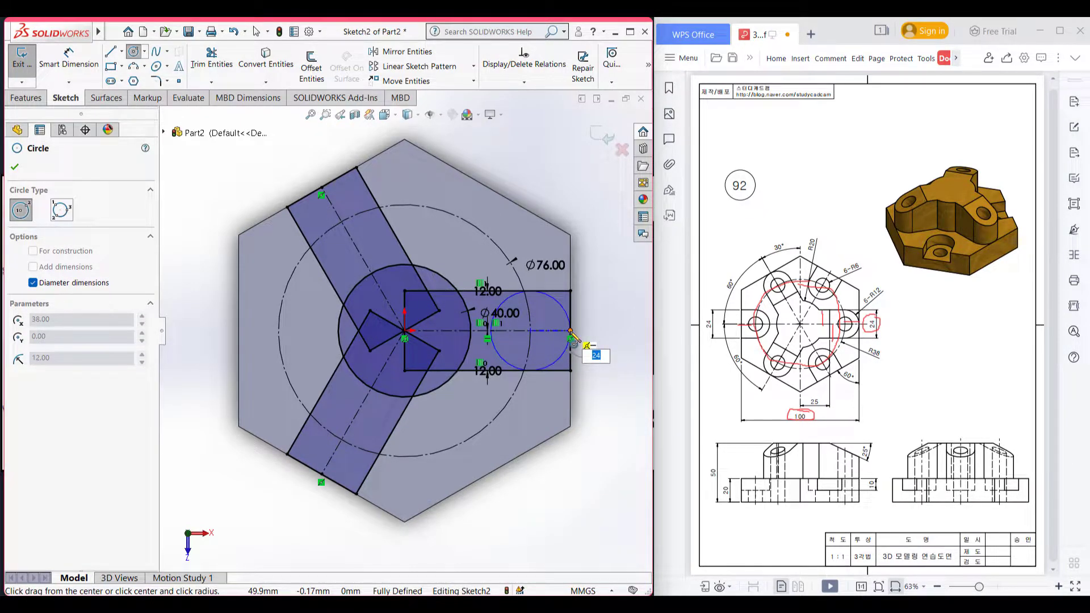
click(571, 333)
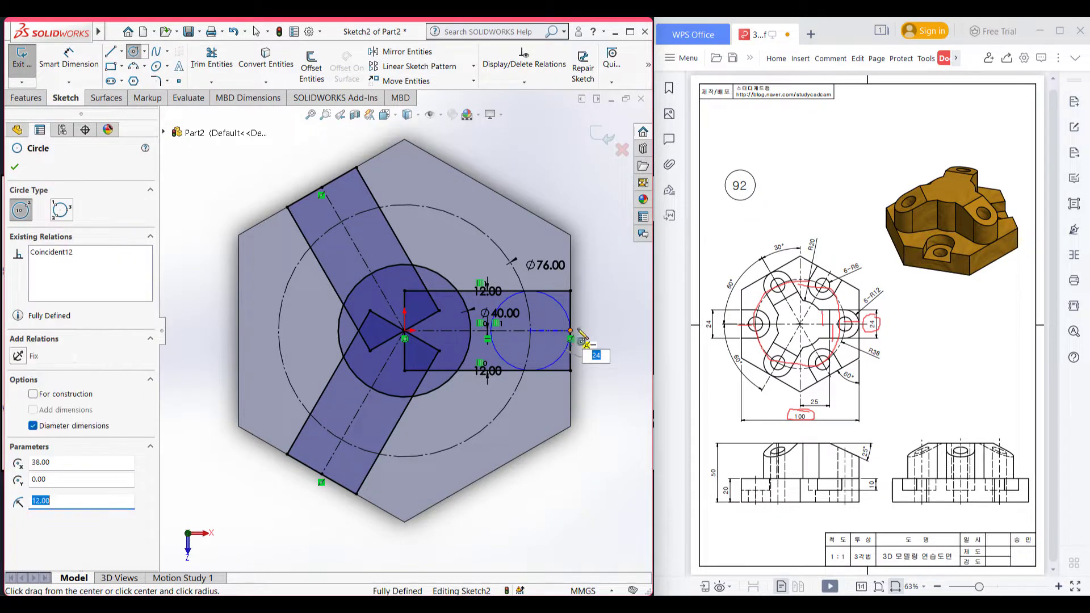
click(344, 226)
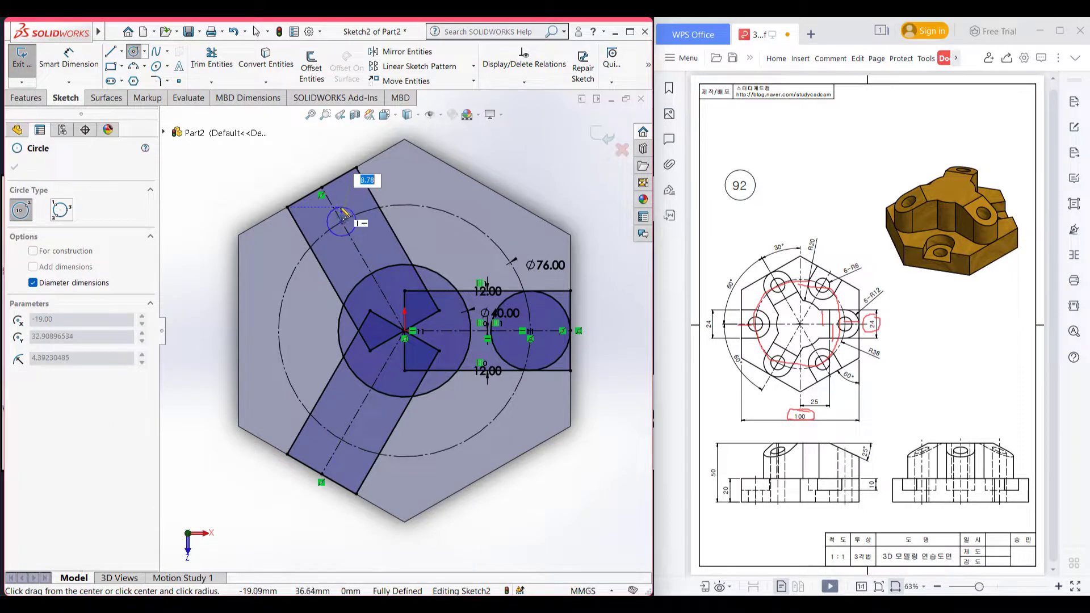
click(323, 189)
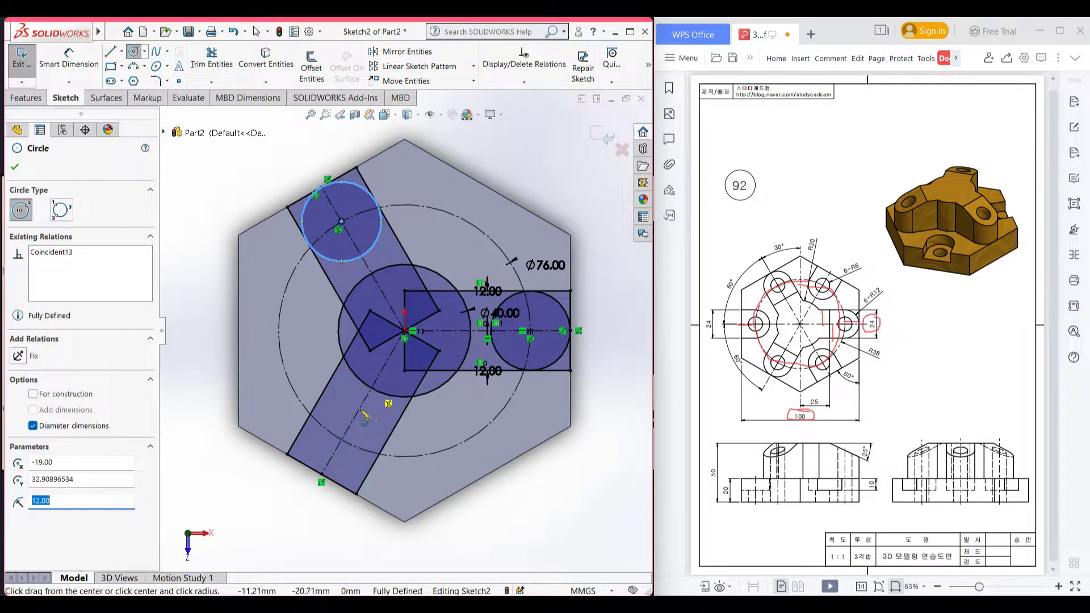
click(342, 440)
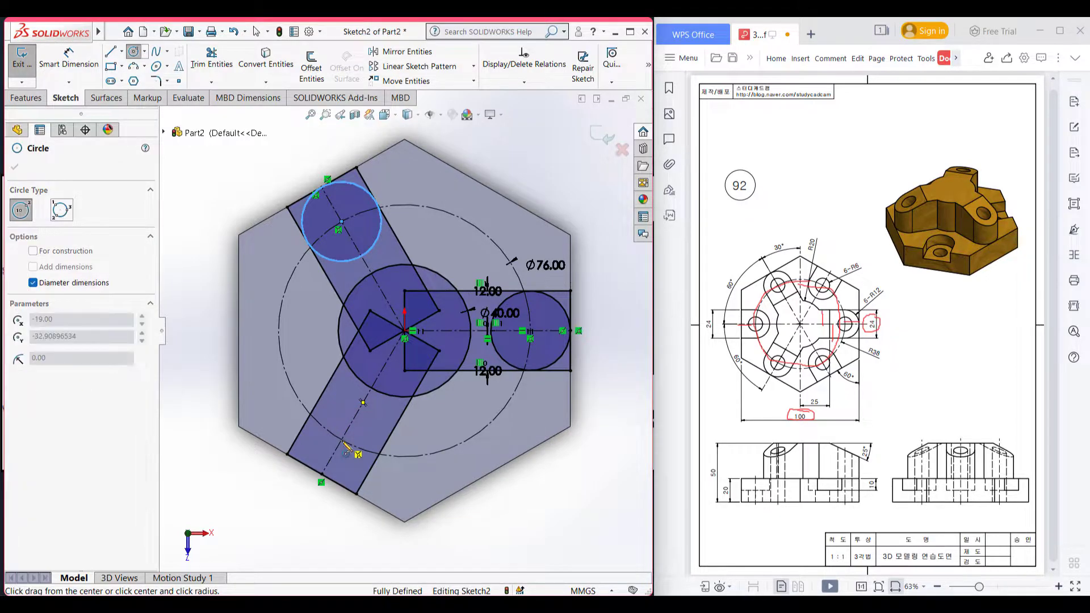
click(321, 475)
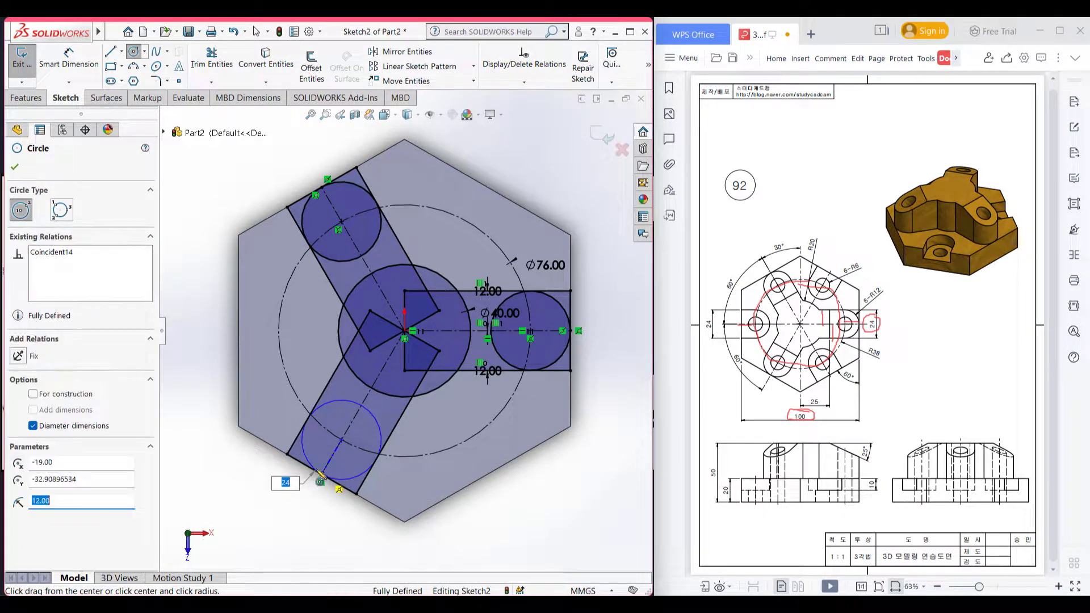
click(17, 168)
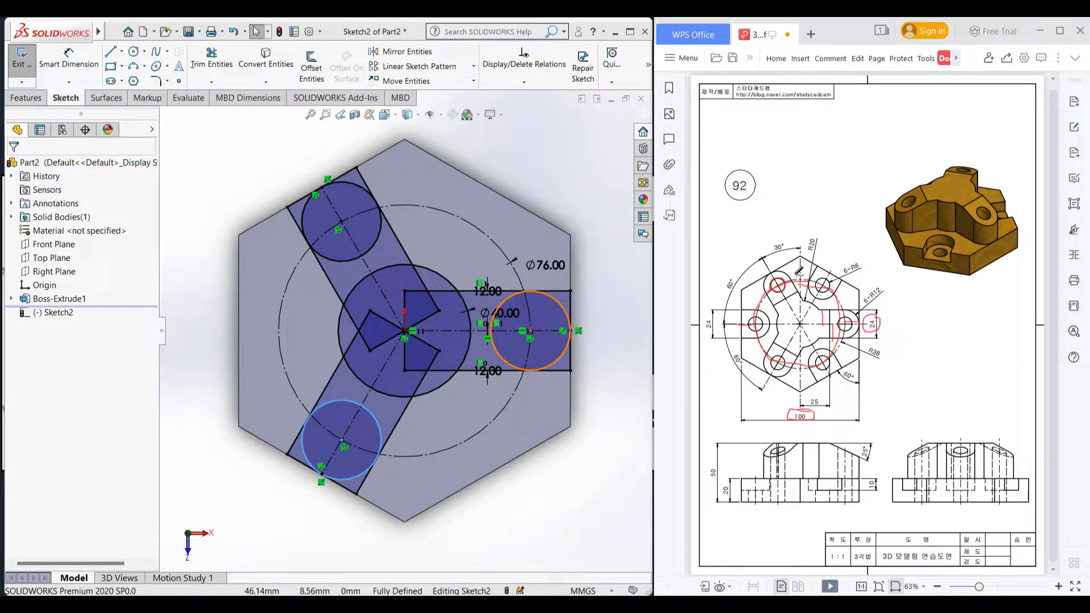
Draw a 12 mm diameter circle concentric with the 24 mm end circle on each of the three arms
mouse_move(852, 259)
mouse_down()
mouse_move(849, 276)
mouse_move(866, 262)
mouse_move(851, 261)
mouse_up()
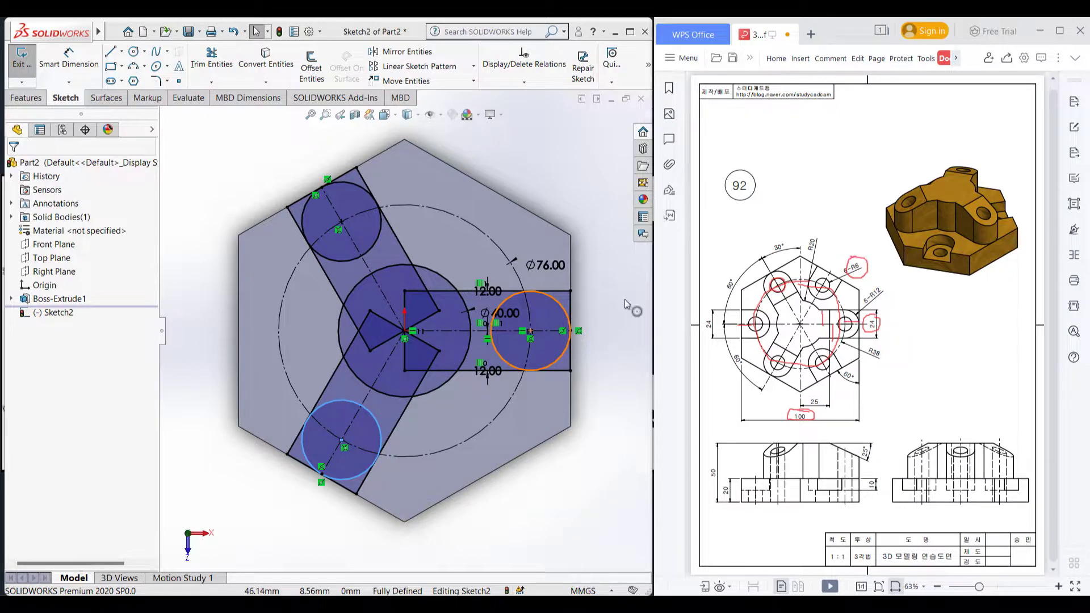
click(135, 52)
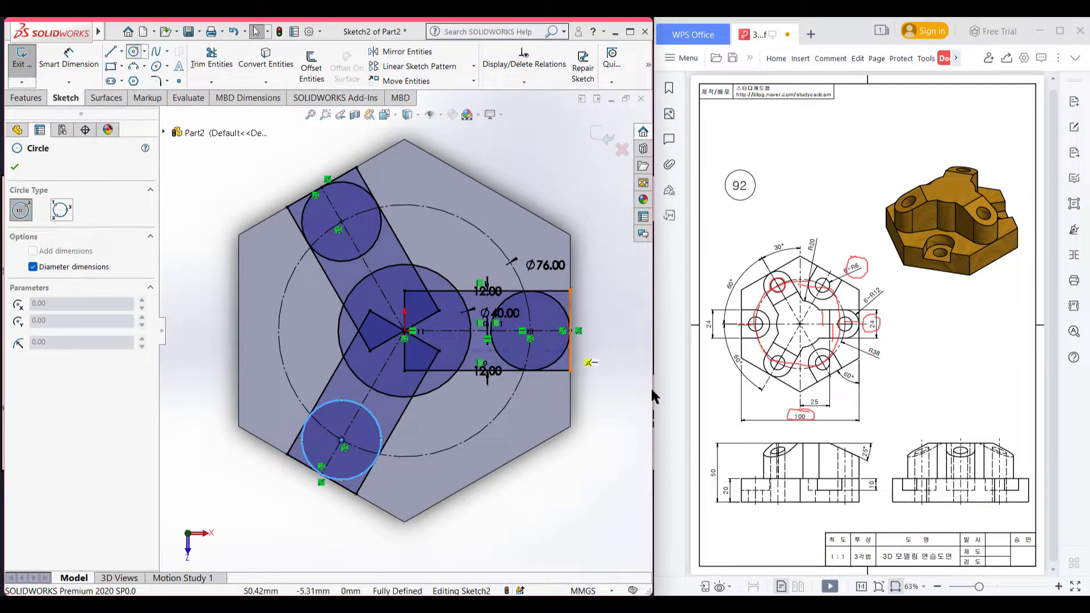
click(529, 331)
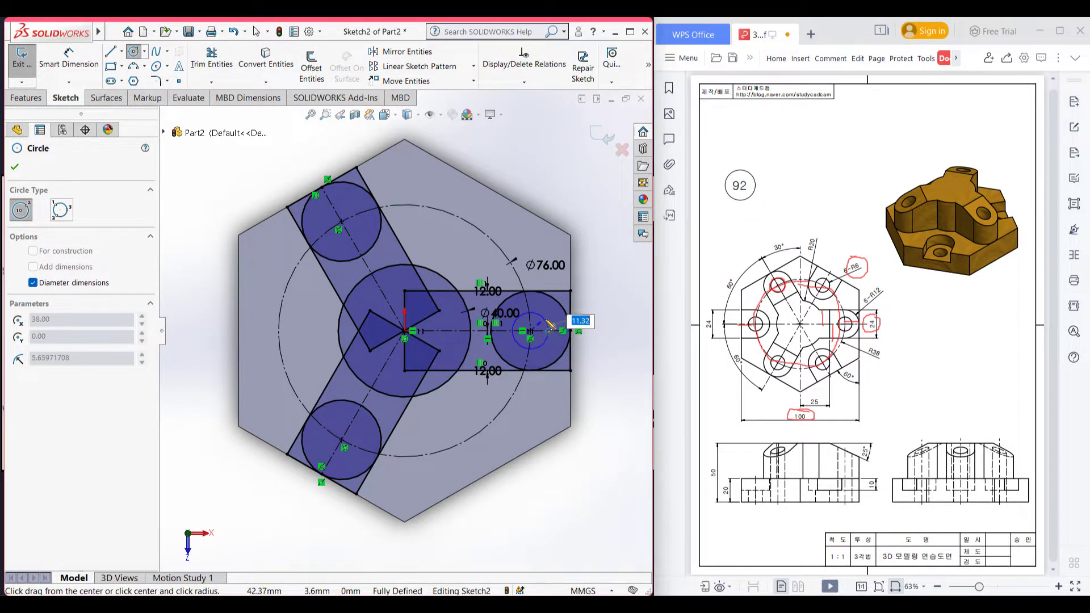
text(6)
key(Return)
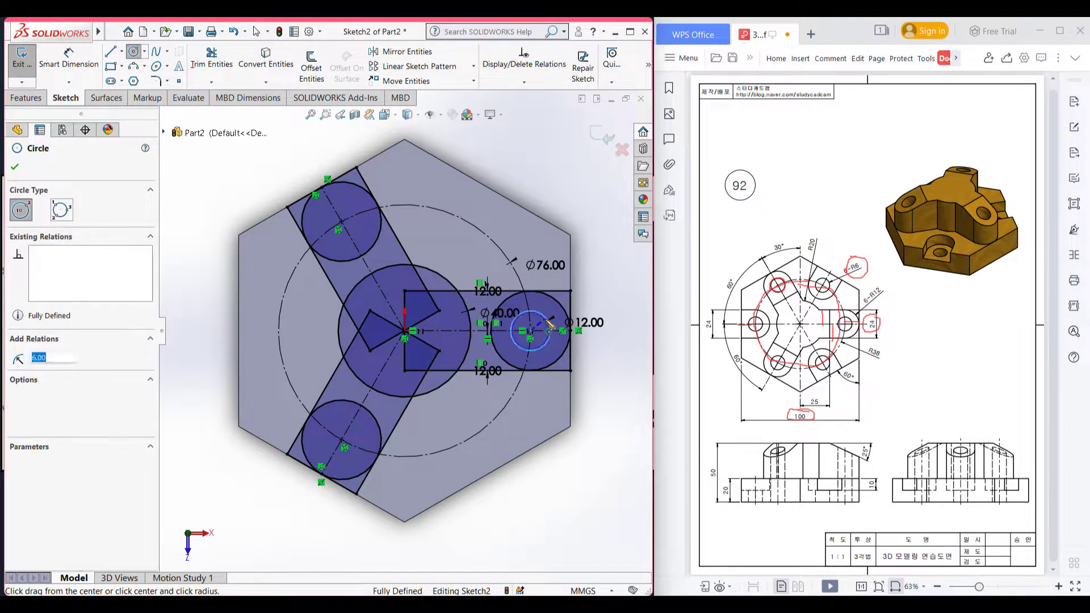
click(340, 221)
text(6)
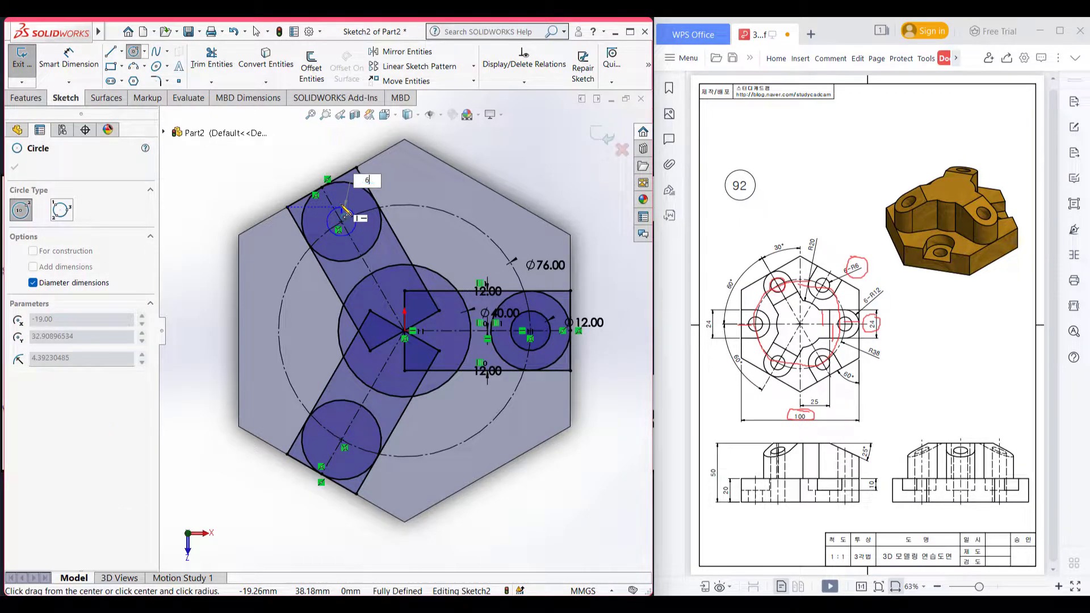
text(*2)
key(Return)
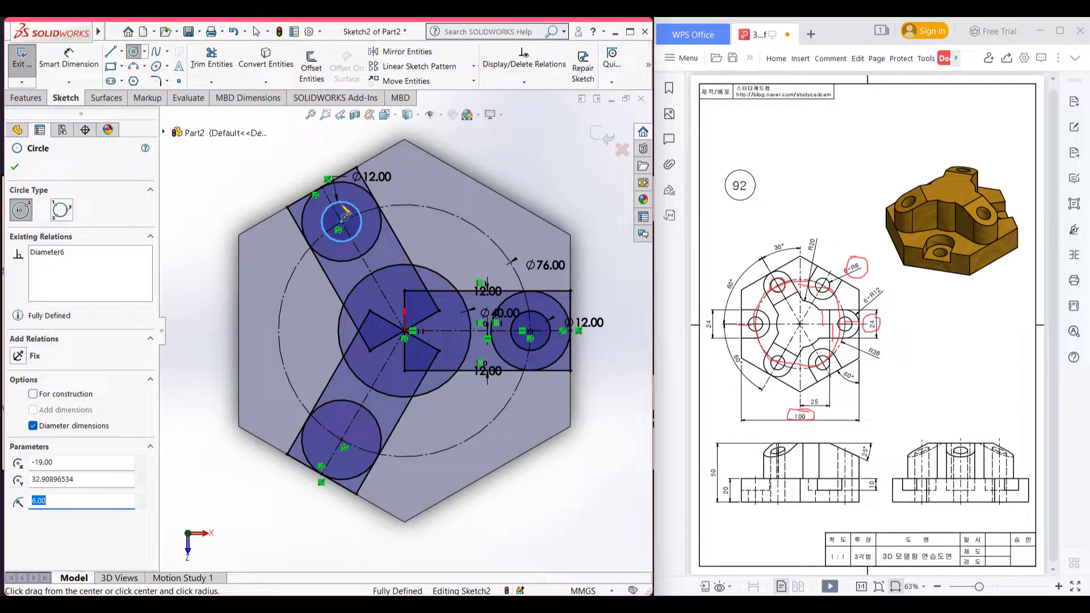
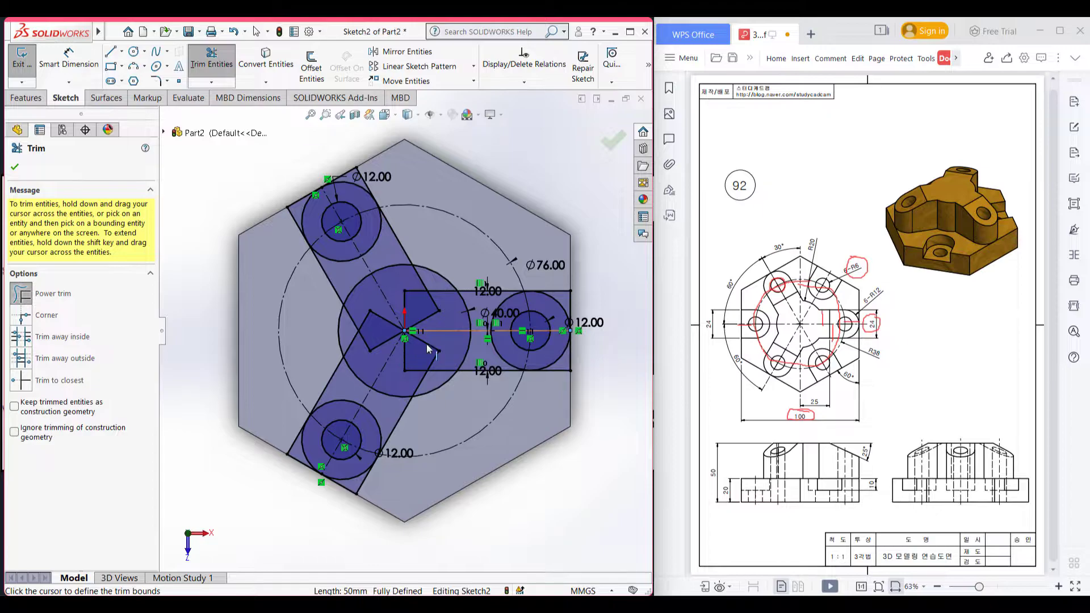
Trim away the overlapping arm lines and central circle arcs inside the three-armed outline
mouse_move(431, 344)
mouse_down()
mouse_move(411, 359)
mouse_move(383, 355)
mouse_move(385, 315)
mouse_move(416, 311)
mouse_move(402, 349)
mouse_move(415, 319)
mouse_move(435, 346)
mouse_move(416, 371)
mouse_move(437, 372)
mouse_move(437, 359)
mouse_move(415, 368)
mouse_move(393, 341)
mouse_move(366, 350)
mouse_move(361, 320)
mouse_move(356, 342)
mouse_move(442, 309)
mouse_move(380, 266)
mouse_move(391, 286)
mouse_move(359, 281)
mouse_move(401, 309)
mouse_move(471, 314)
mouse_move(409, 315)
mouse_move(409, 336)
mouse_move(473, 350)
mouse_move(397, 383)
mouse_move(373, 424)
mouse_up()
mouse_move(388, 363)
mouse_down()
mouse_move(347, 404)
mouse_move(367, 368)
mouse_up()
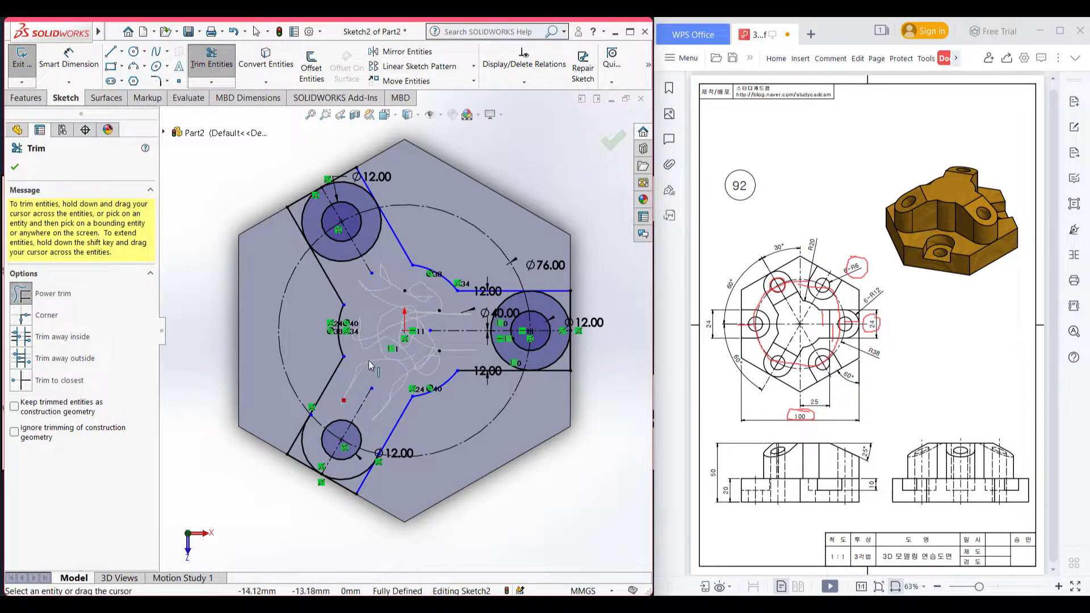
mouse_move(361, 290)
mouse_down()
mouse_move(383, 296)
mouse_move(391, 276)
mouse_move(368, 247)
mouse_move(417, 314)
mouse_up()
mouse_move(485, 321)
mouse_down()
mouse_move(496, 322)
mouse_move(497, 357)
mouse_move(510, 346)
mouse_up()
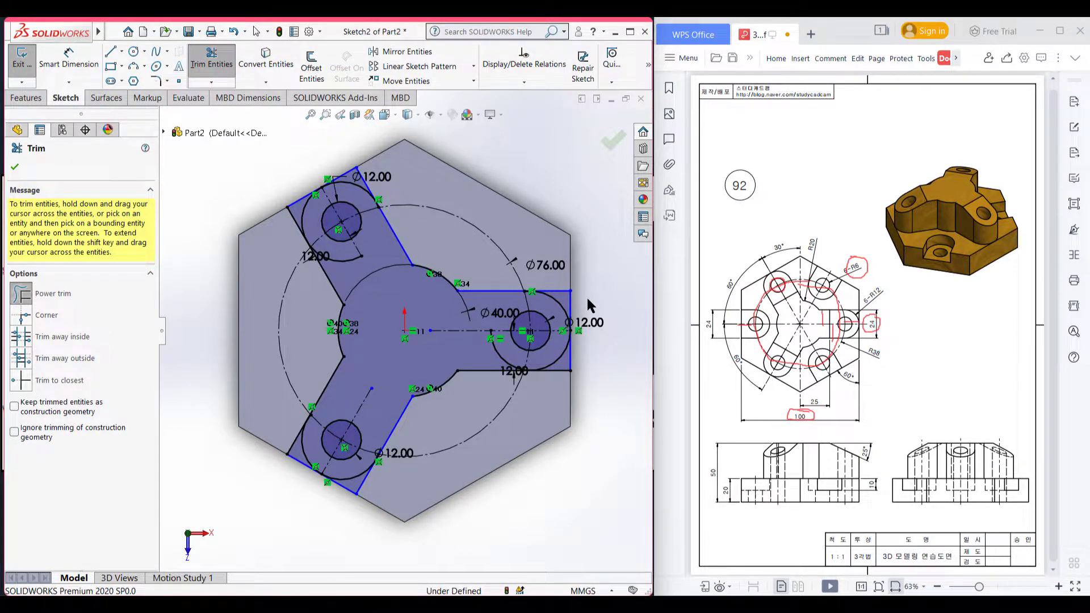
Trim the square corners and inner circle arcs at the three arm ends, leaving rounded ends
drag(586, 295, 559, 290)
mouse_move(497, 355)
mouse_down()
mouse_move(547, 393)
mouse_move(578, 366)
mouse_move(553, 373)
mouse_up()
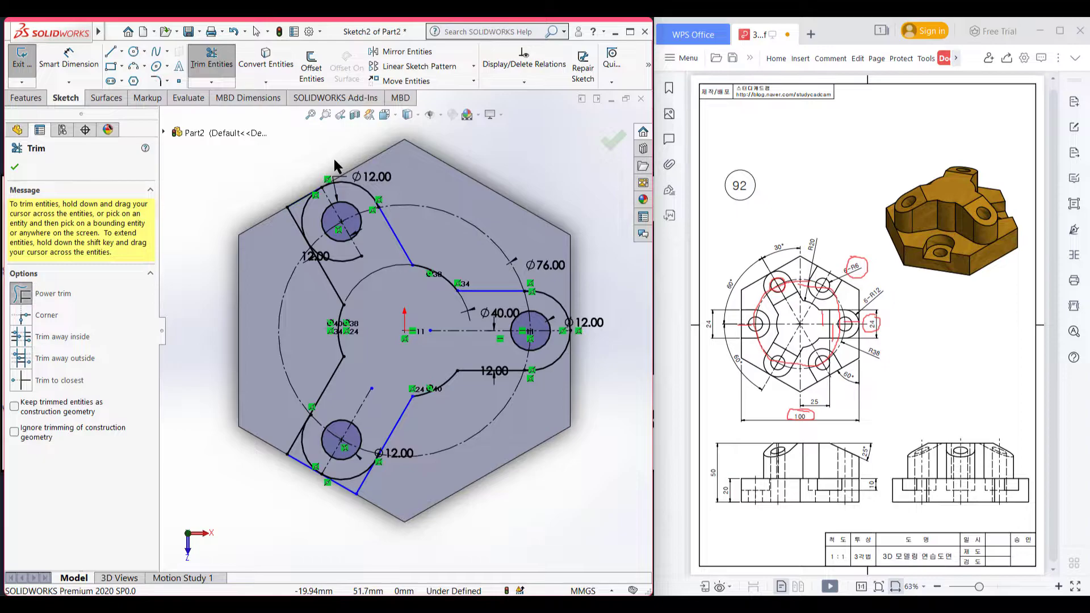
drag(291, 221, 307, 207)
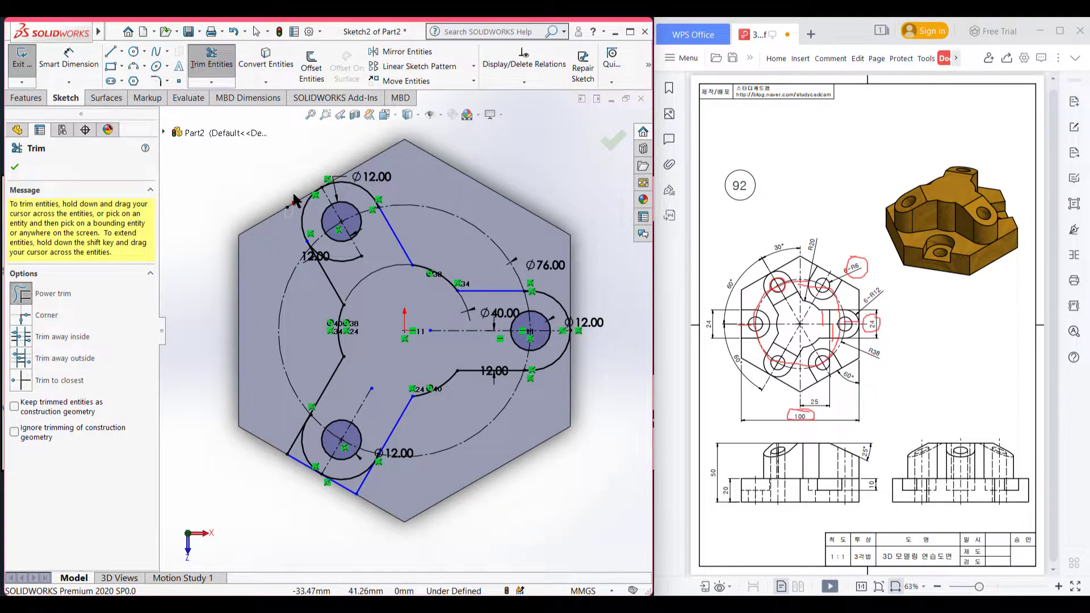
mouse_move(283, 430)
mouse_down()
mouse_move(290, 465)
mouse_move(335, 493)
mouse_move(366, 487)
mouse_move(365, 469)
mouse_up()
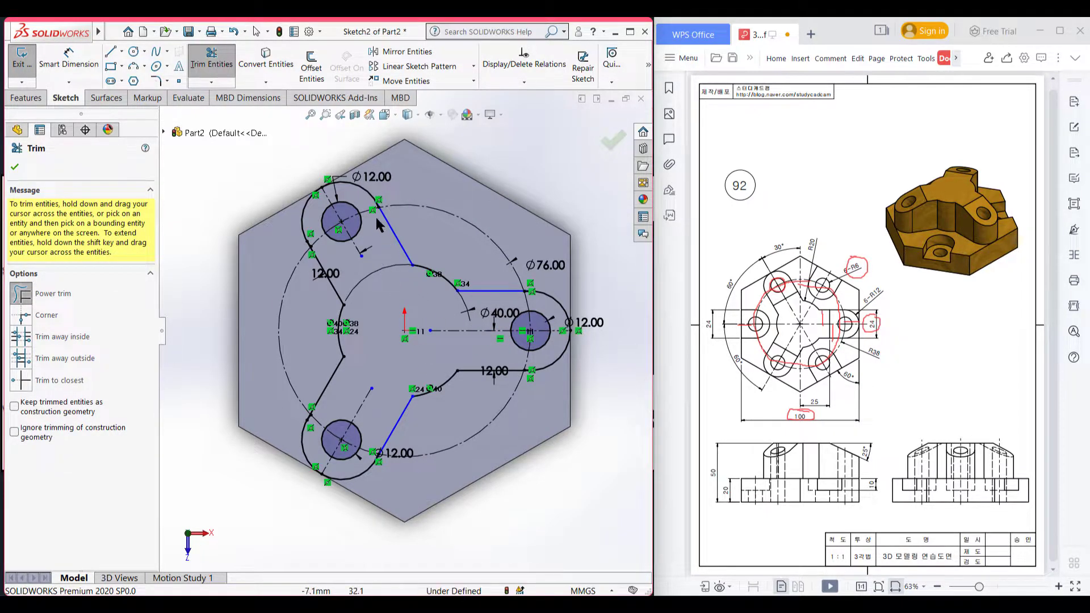
Trim the small leftover arc pieces on both sides of the upper-left arm where the rounded end meets the straight edges
scroll(380, 196, down, 8)
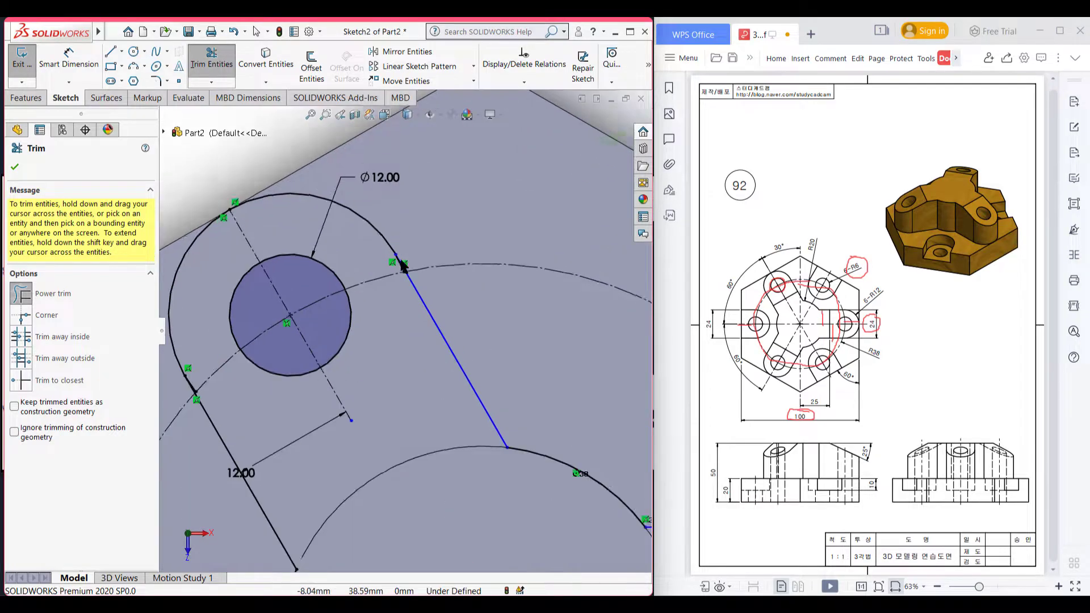
scroll(400, 273, down, 5)
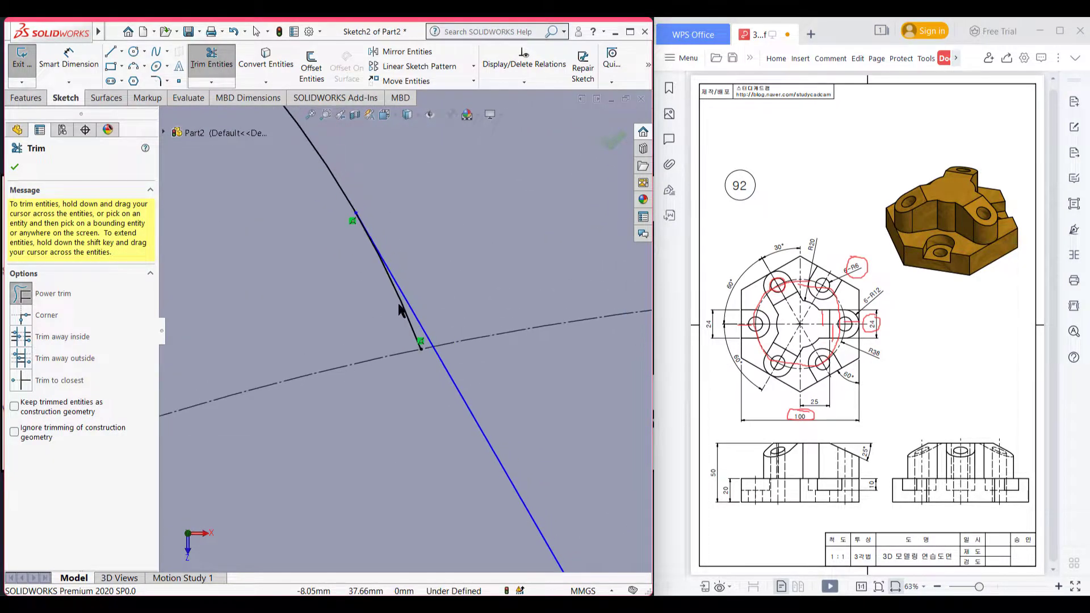
click(407, 317)
scroll(372, 337, up, 6)
scroll(287, 400, down, 10)
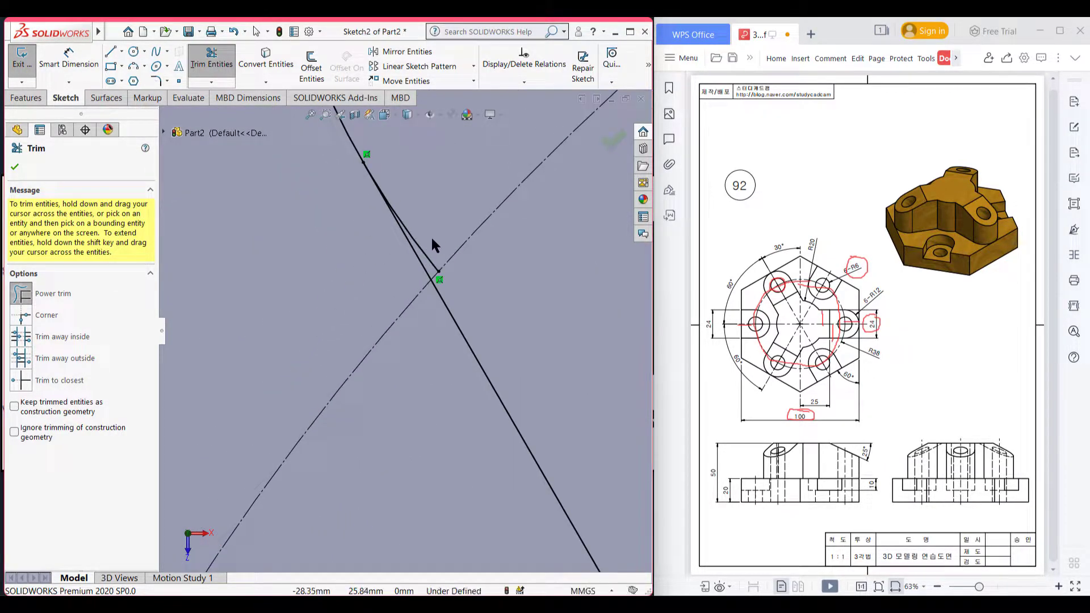
click(433, 266)
scroll(451, 271, up, 10)
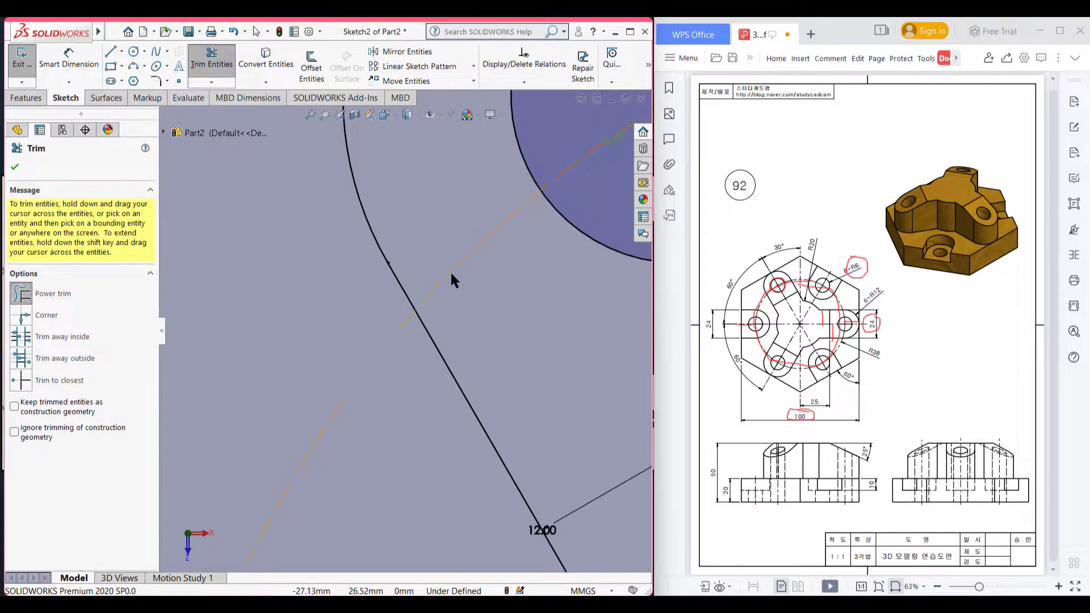
Trim the leftover arc pieces on both sides of the lower-left arm's rounded end
scroll(431, 500, down, 6)
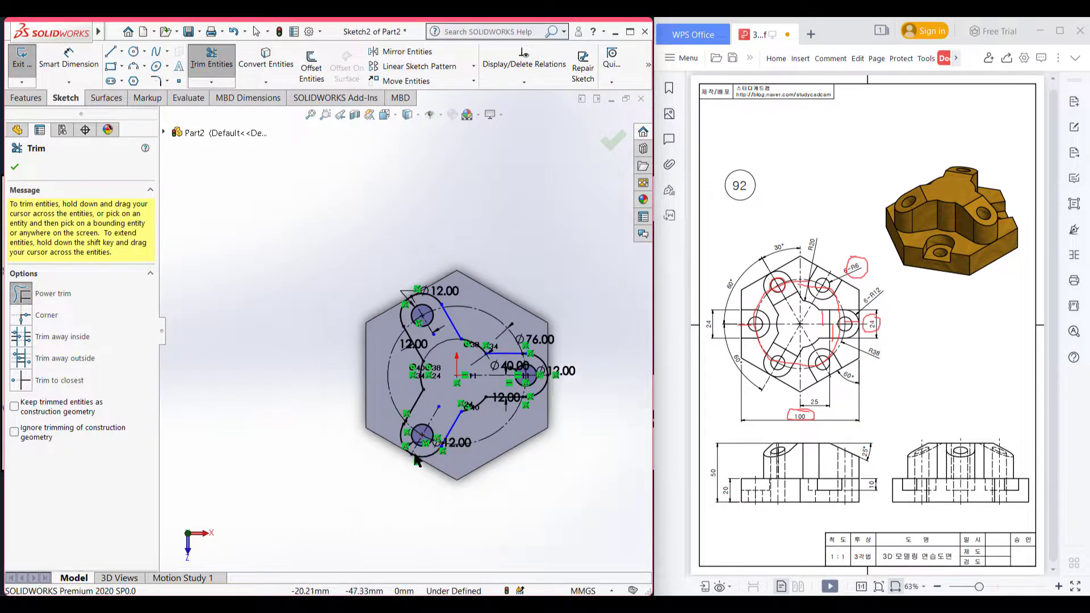
scroll(387, 342, down, 8)
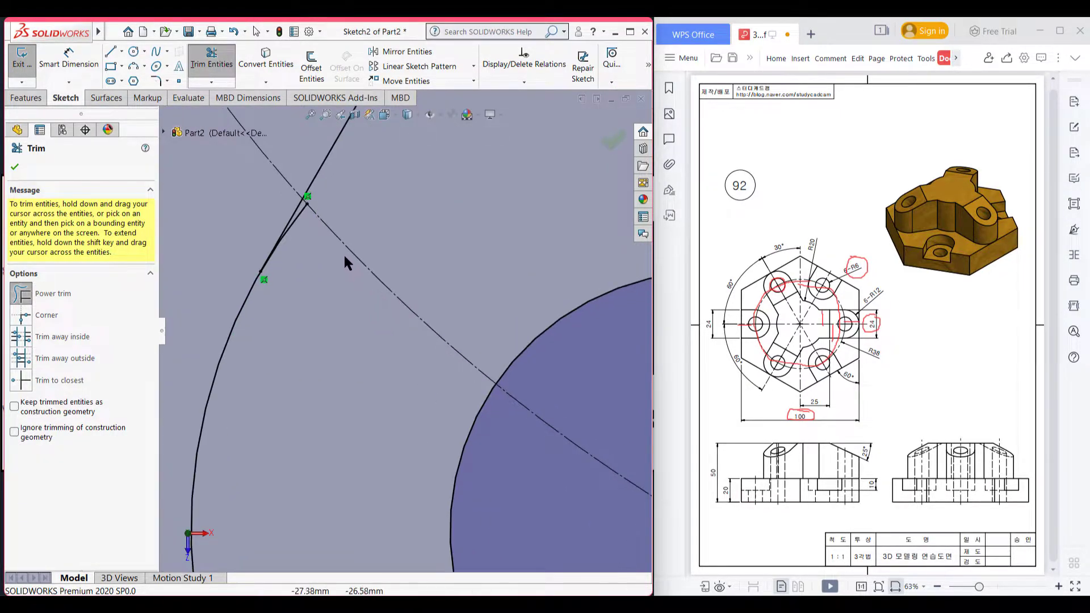
drag(267, 178, 260, 162)
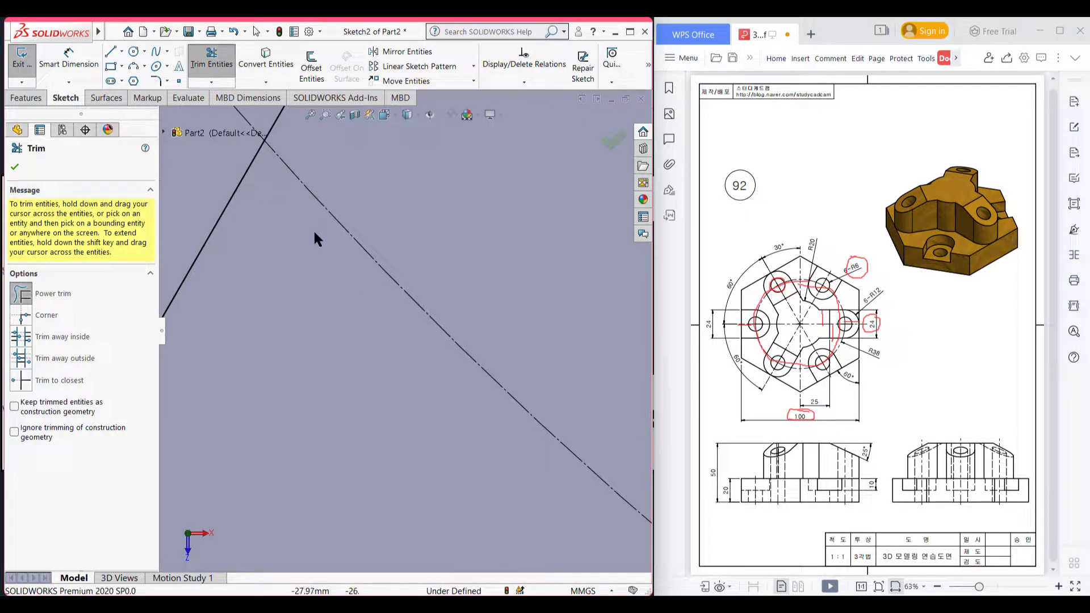
scroll(312, 229, up, 6)
scroll(465, 361, up, 5)
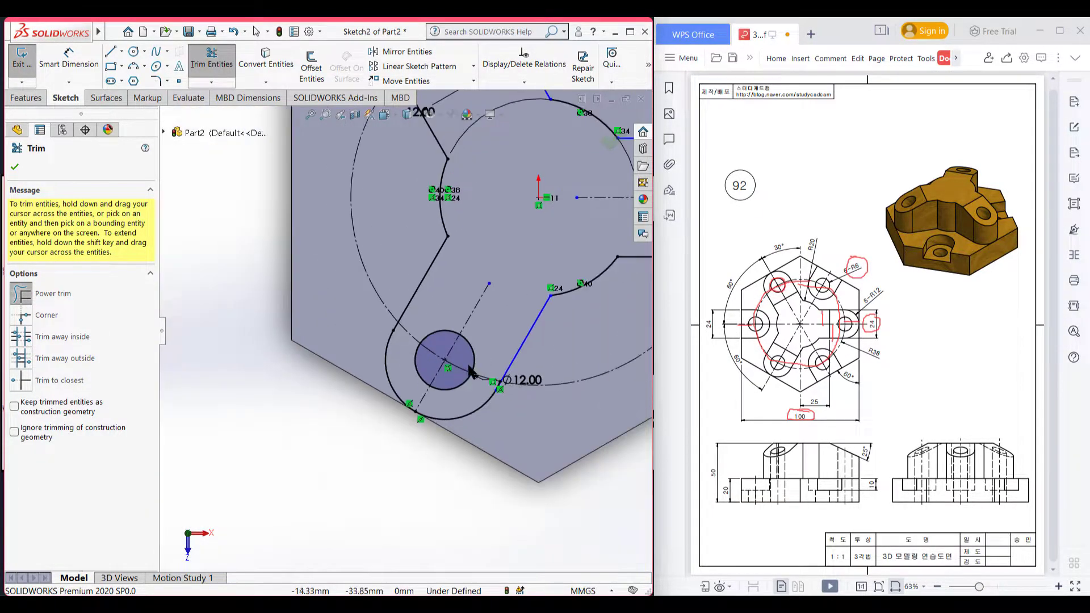
scroll(473, 370, down, 8)
scroll(475, 376, down, 3)
drag(541, 372, 565, 370)
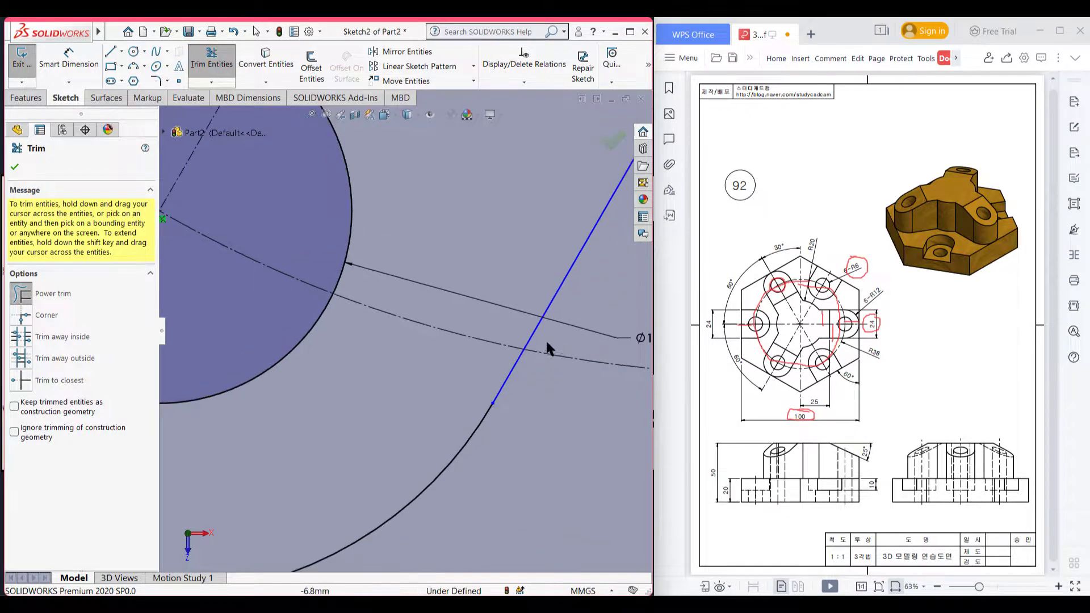
Trim the leftover arc pieces above and below the right arm's rounded end and finish trimming
scroll(546, 339, up, 6)
scroll(553, 281, up, 2)
scroll(596, 154, down, 10)
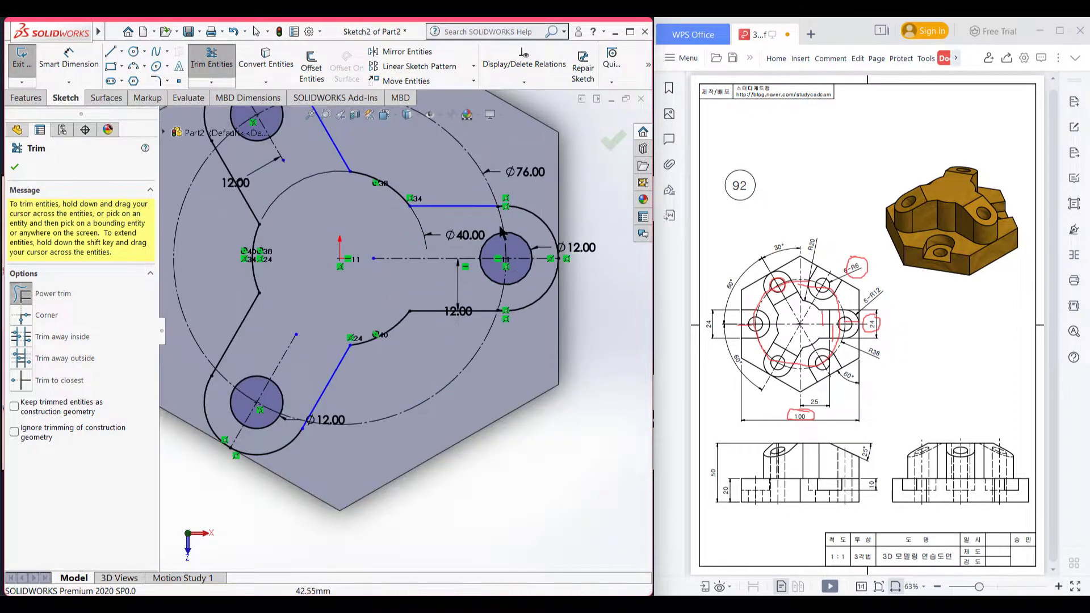
scroll(368, 281, down, 3)
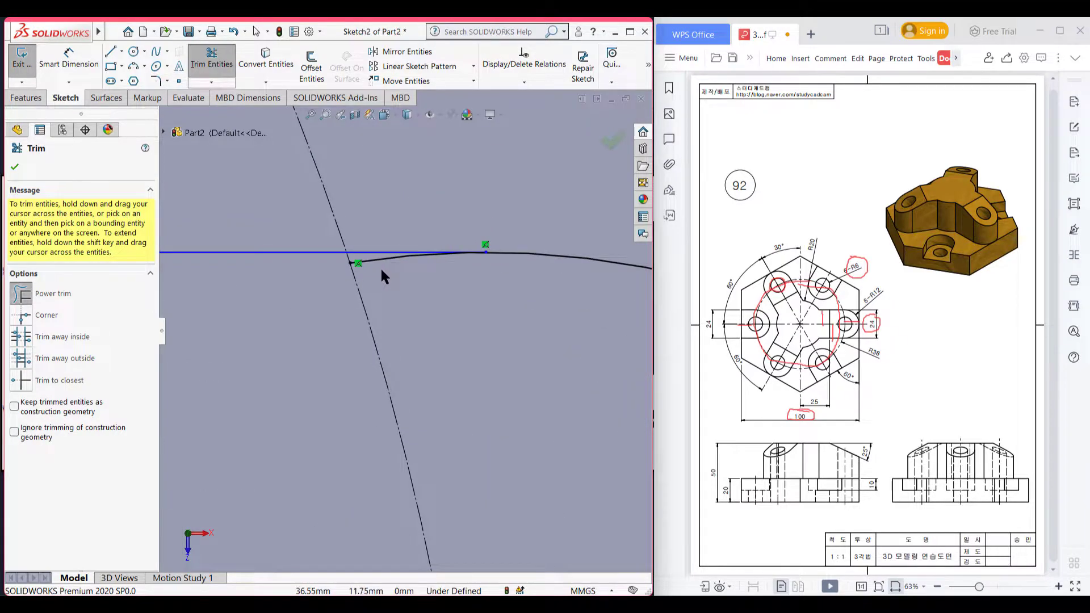
drag(364, 265, 360, 253)
scroll(423, 346, up, 5)
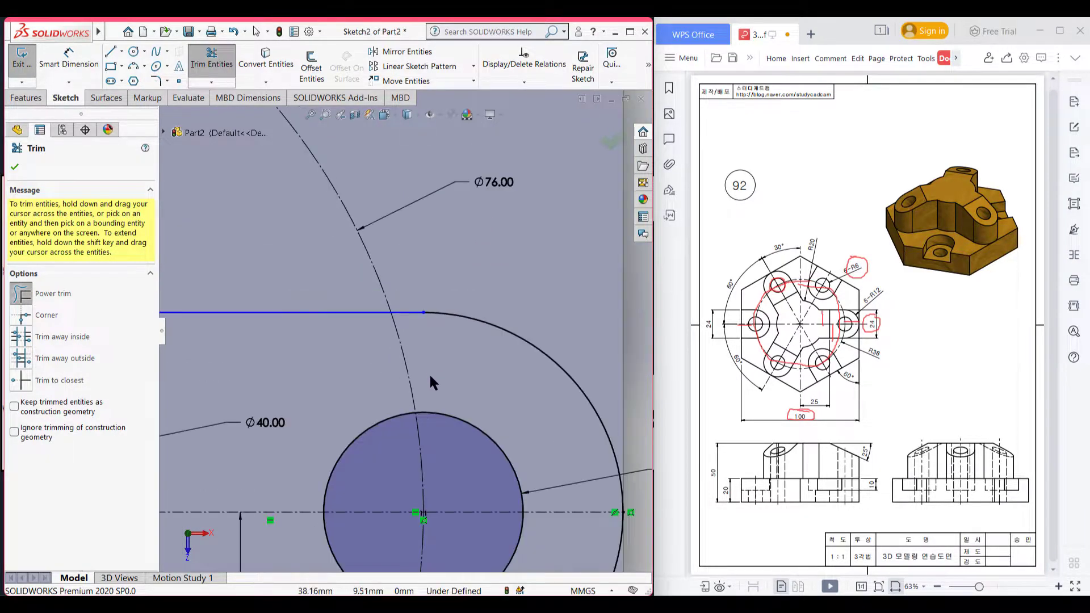
scroll(404, 488, down, 8)
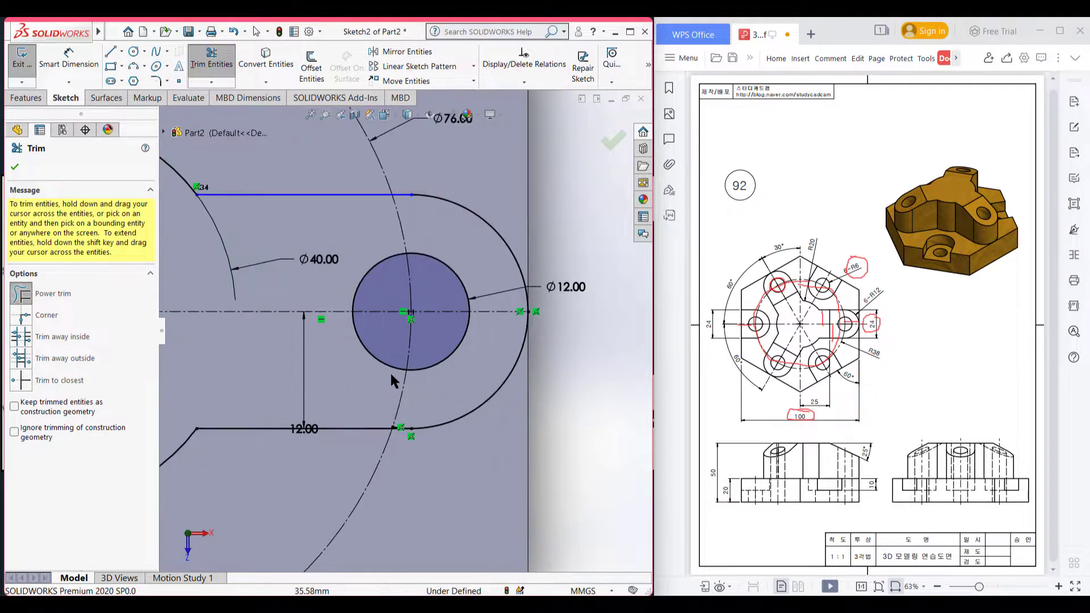
scroll(448, 287, down, 2)
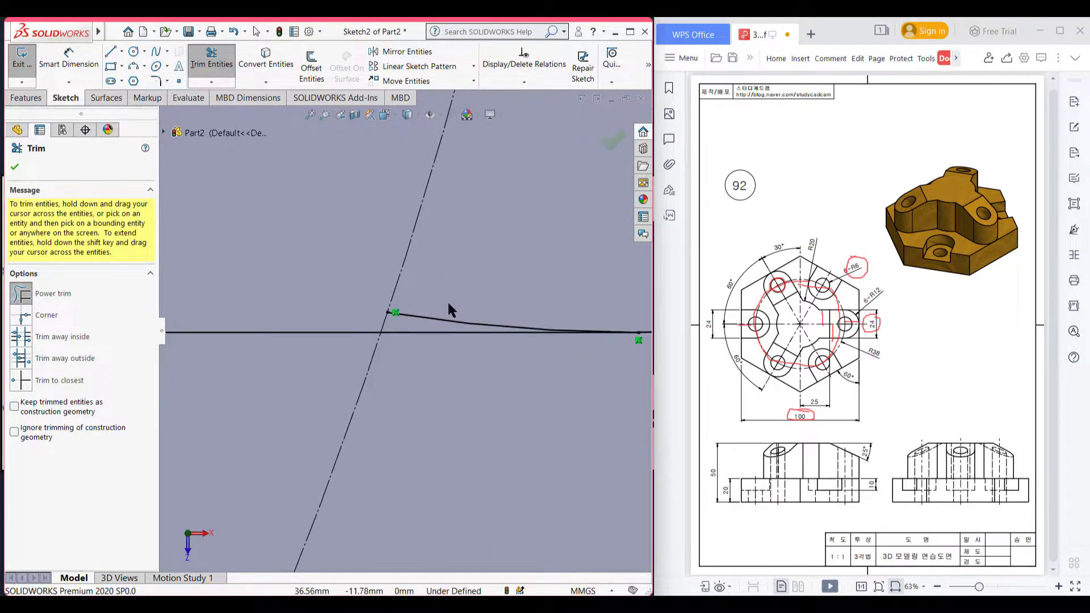
drag(421, 321, 408, 314)
scroll(416, 290, up, 7)
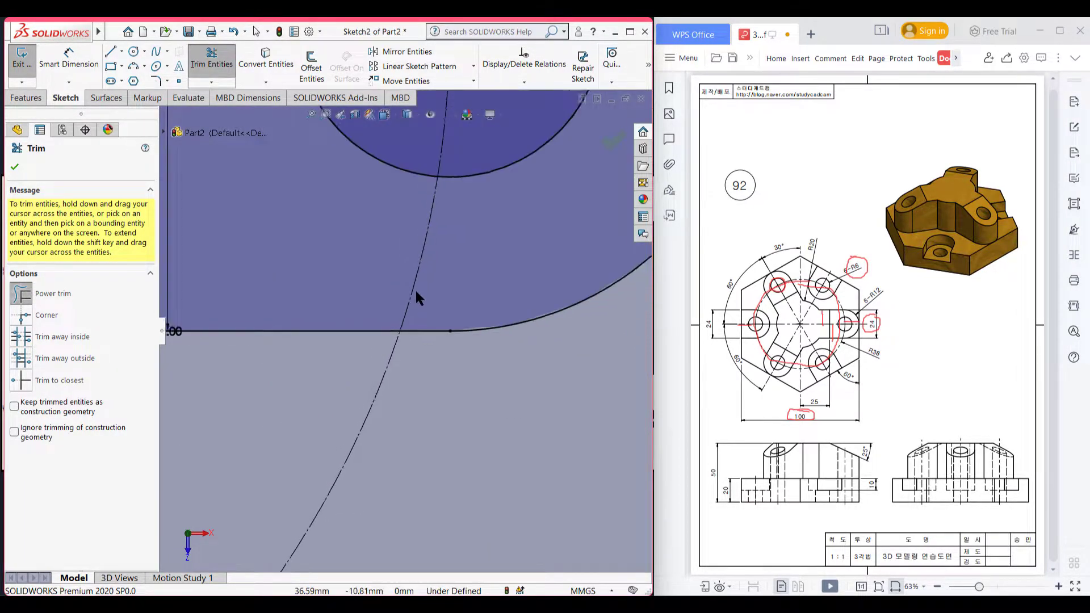
scroll(418, 282, up, 6)
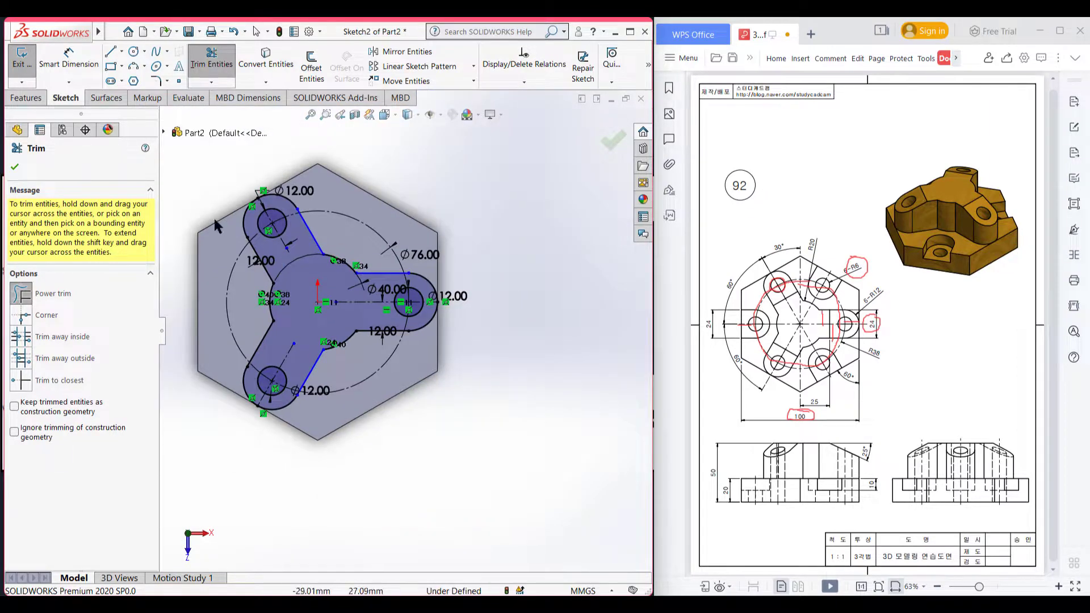
click(15, 168)
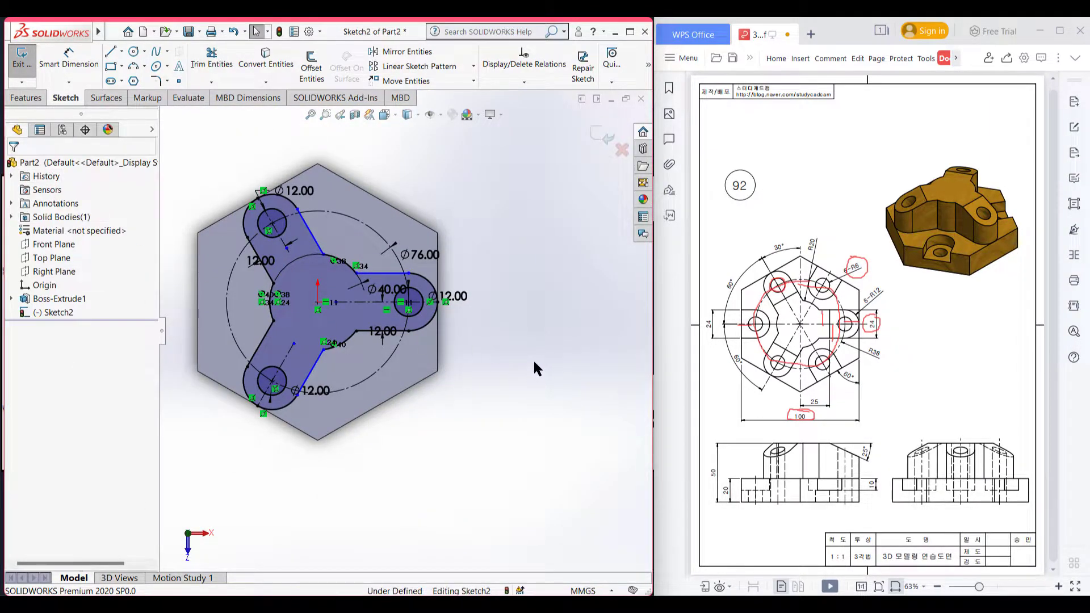
Extrude the three-armed profile upward from the hexagonal base by 50-20 mm, merged with the base
key(ctrl+7)
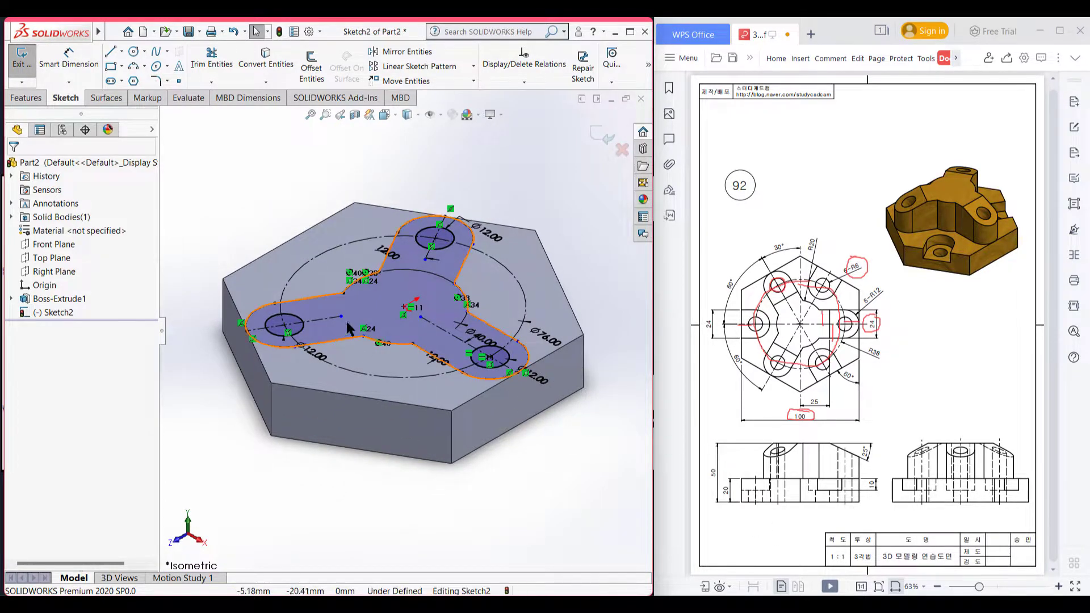
drag(717, 459, 710, 469)
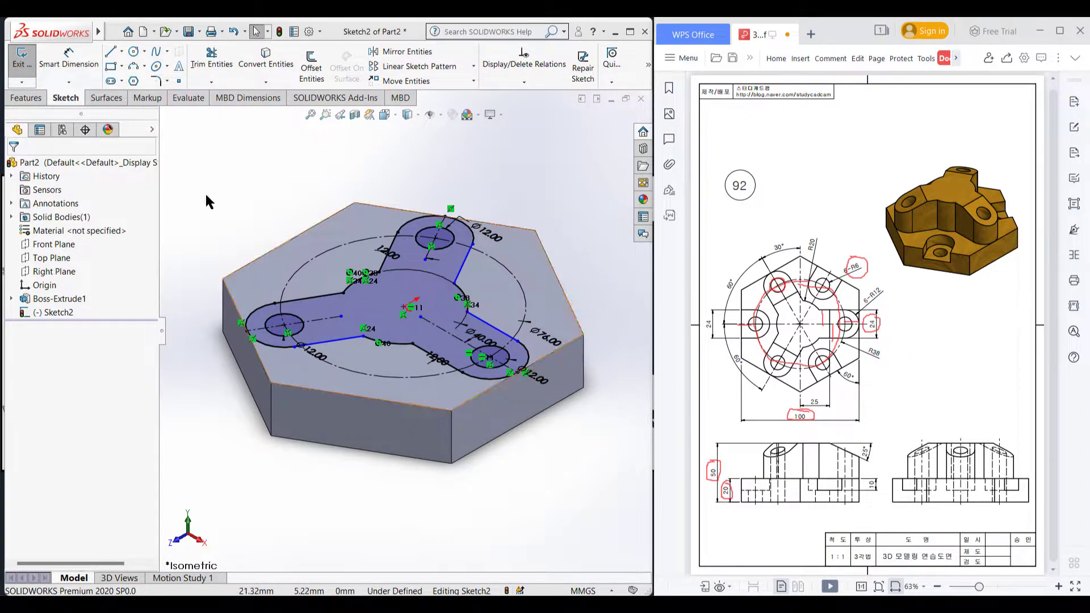
click(26, 97)
click(32, 78)
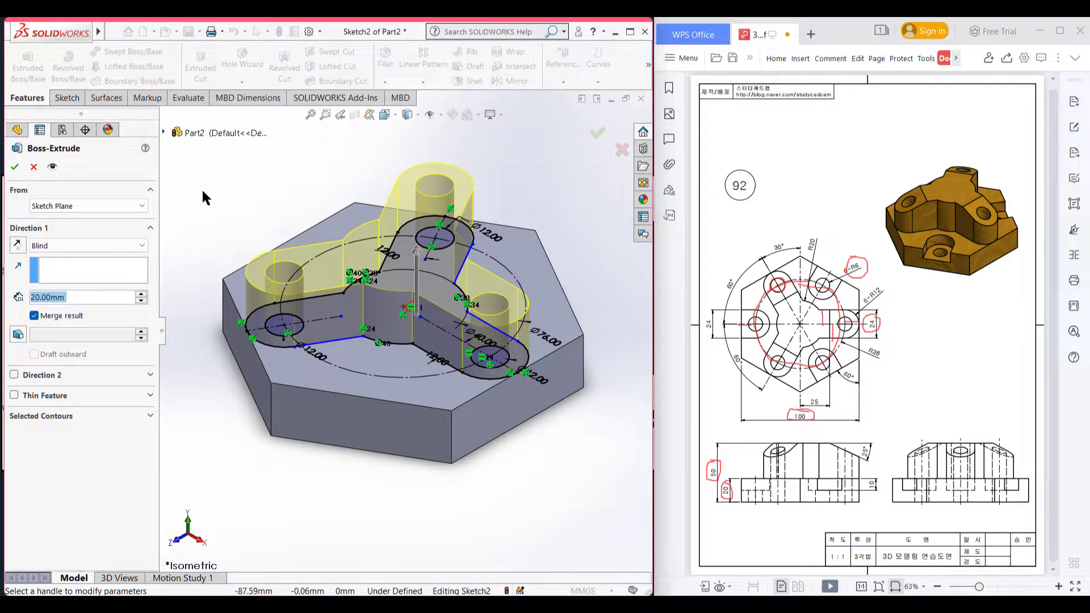
text(50-20)
key(Return)
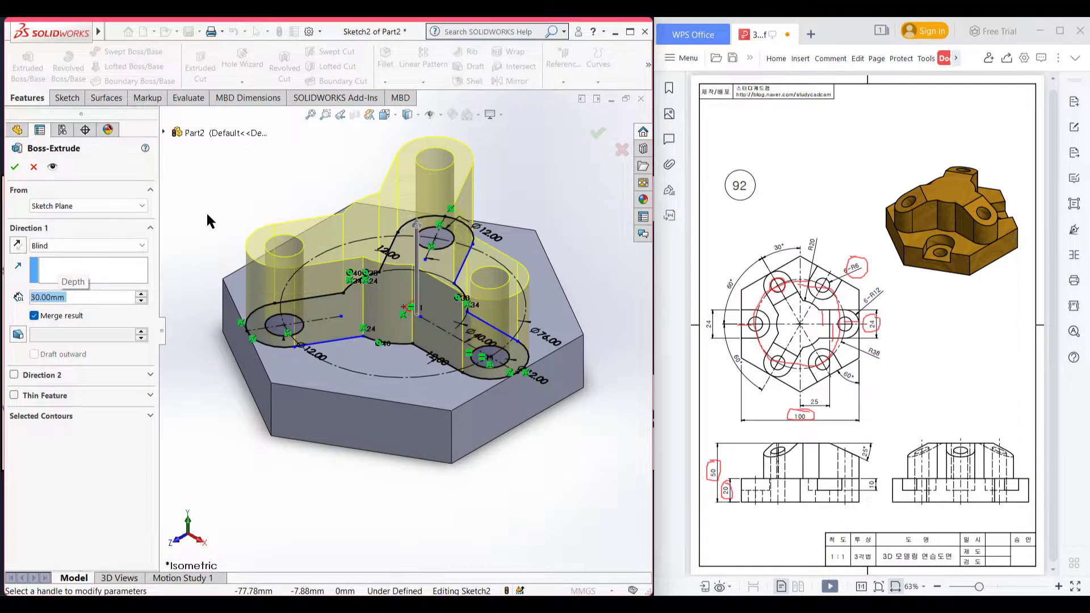
click(15, 167)
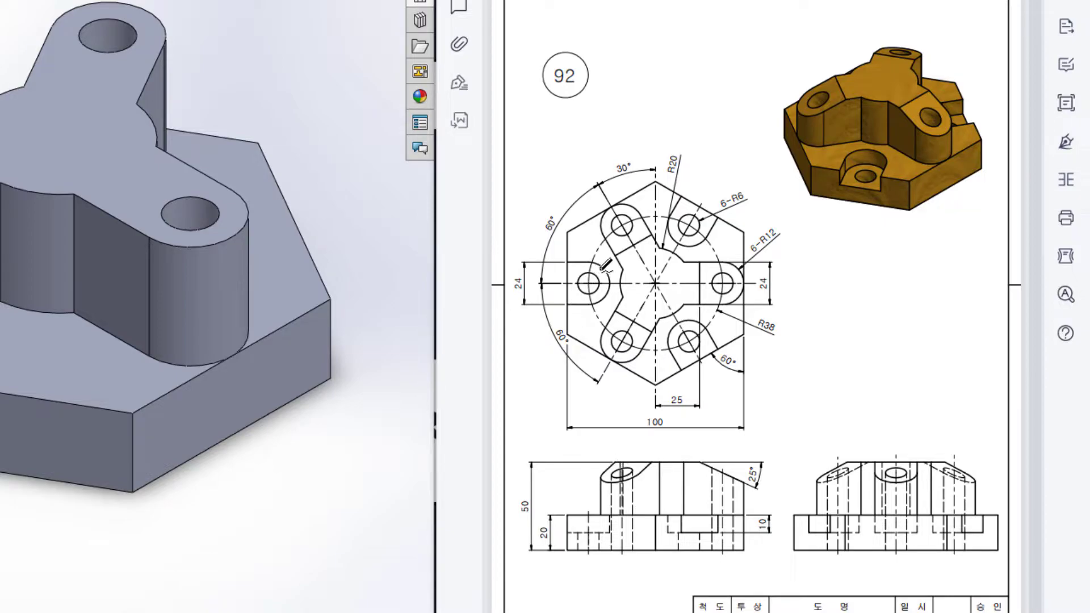
drag(616, 214, 625, 228)
mouse_move(618, 475)
mouse_down()
mouse_move(616, 560)
mouse_move(636, 509)
mouse_up()
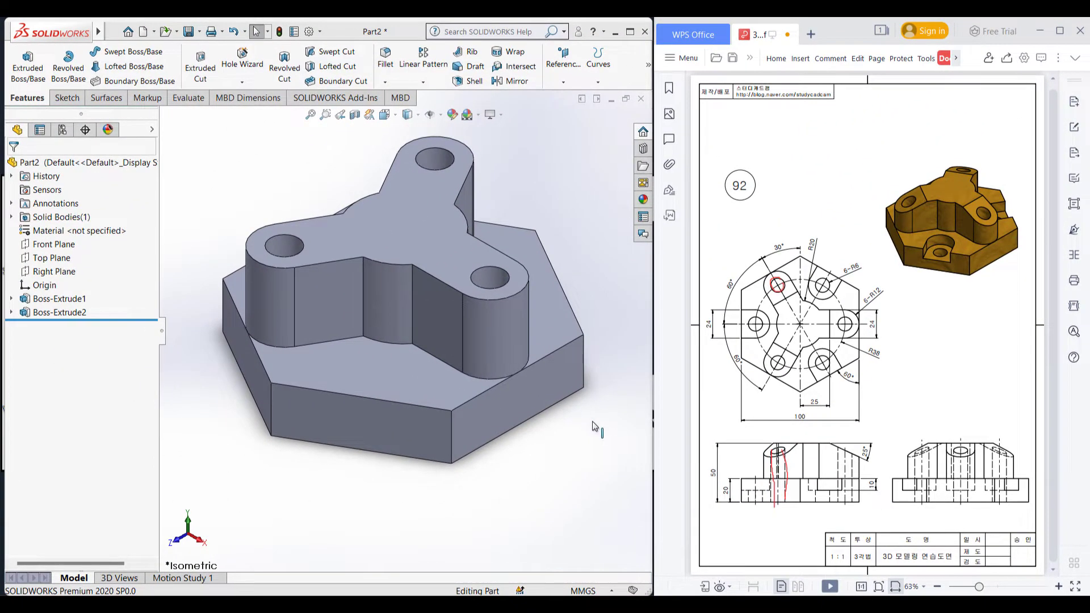
middle_drag(591, 417, 550, 423)
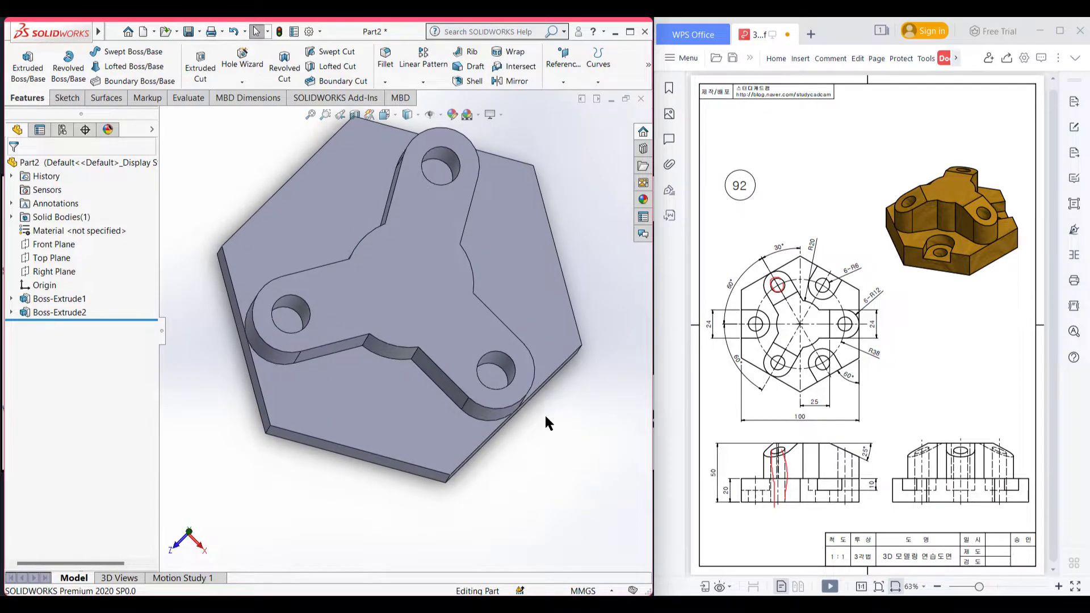
click(454, 417)
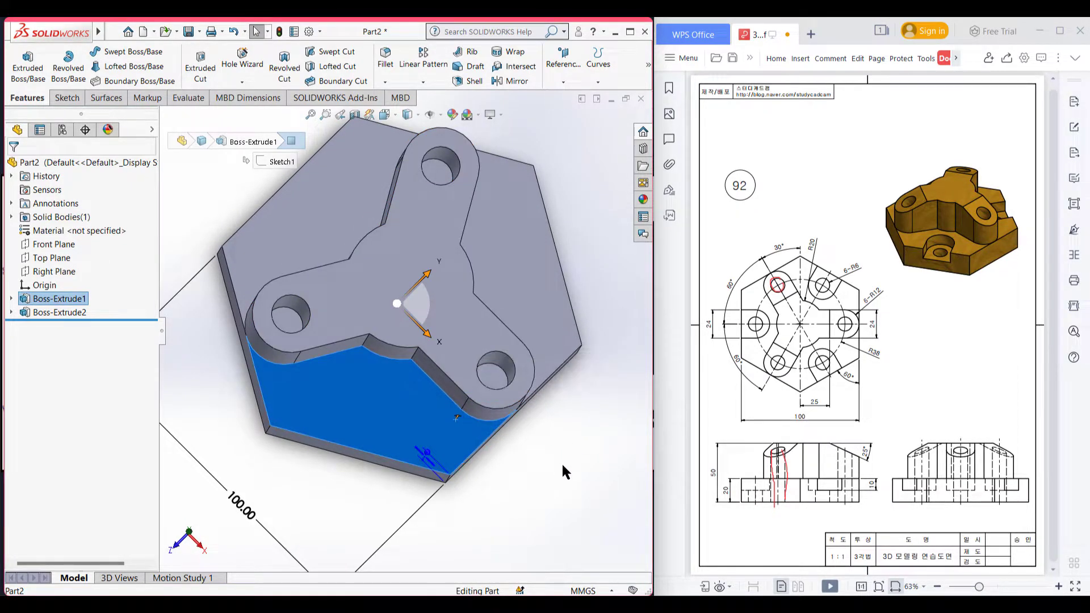
click(534, 421)
middle_drag(554, 469, 581, 487)
key(ctrl+7)
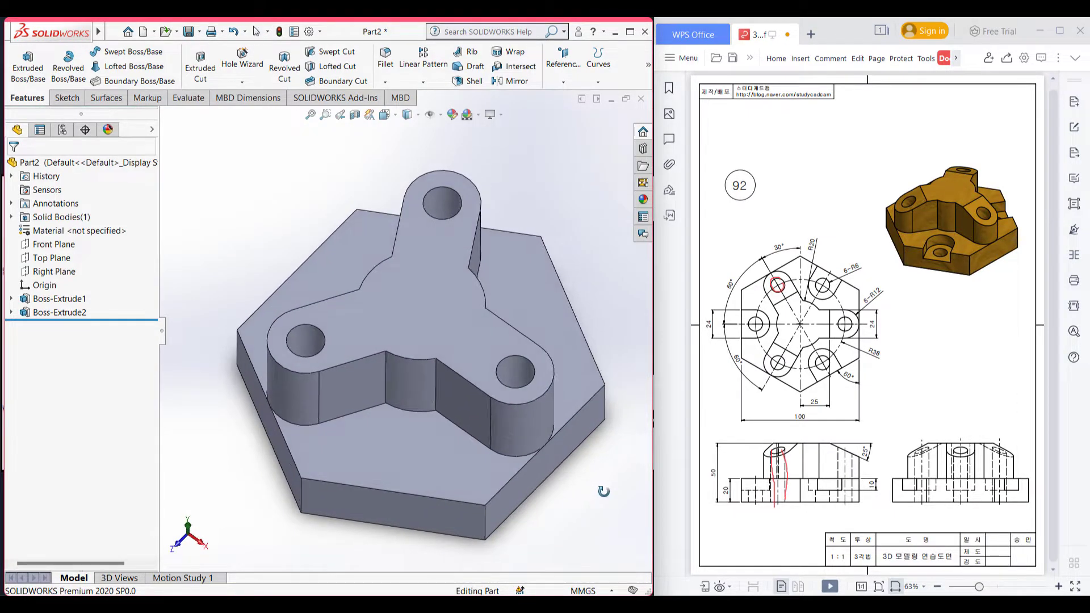
Start a sketch on the base face visible inside the boss holes and convert the circular outlines of all three holes into it
middle_drag(513, 397, 518, 443)
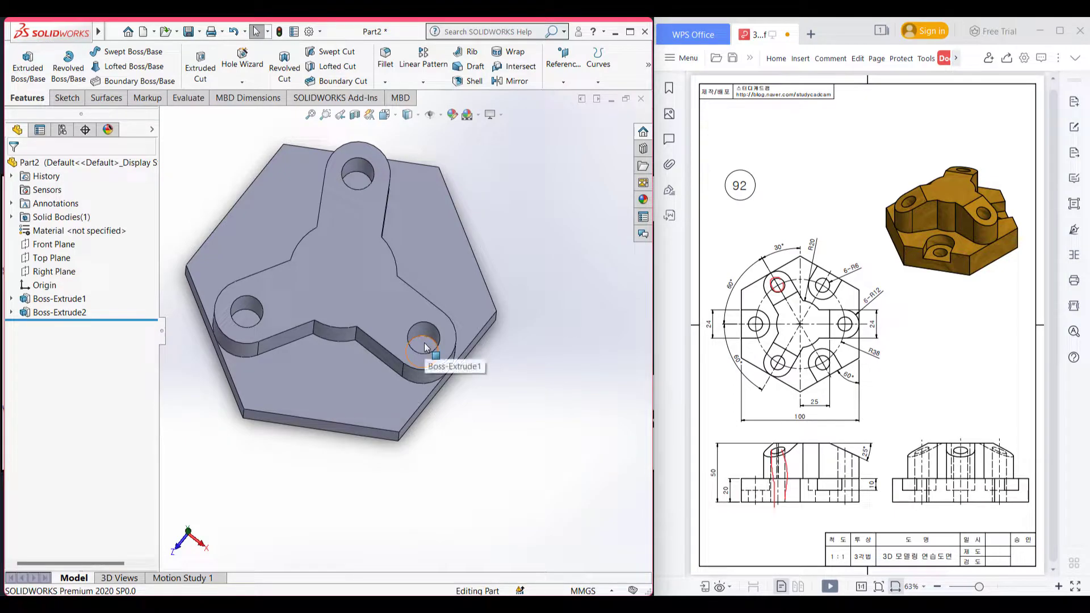
click(426, 346)
right_click(424, 344)
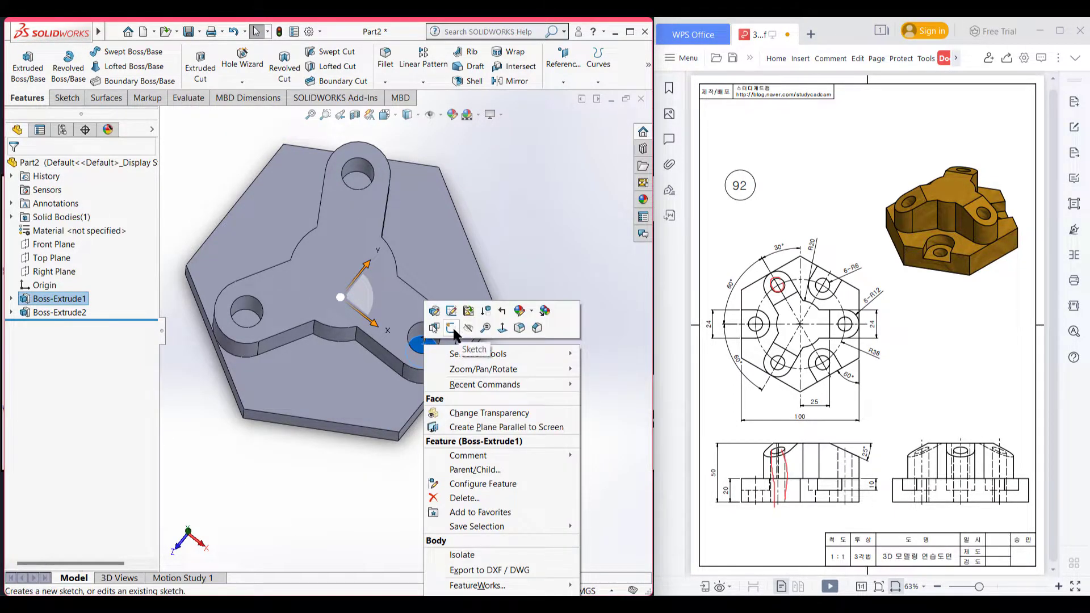
click(452, 328)
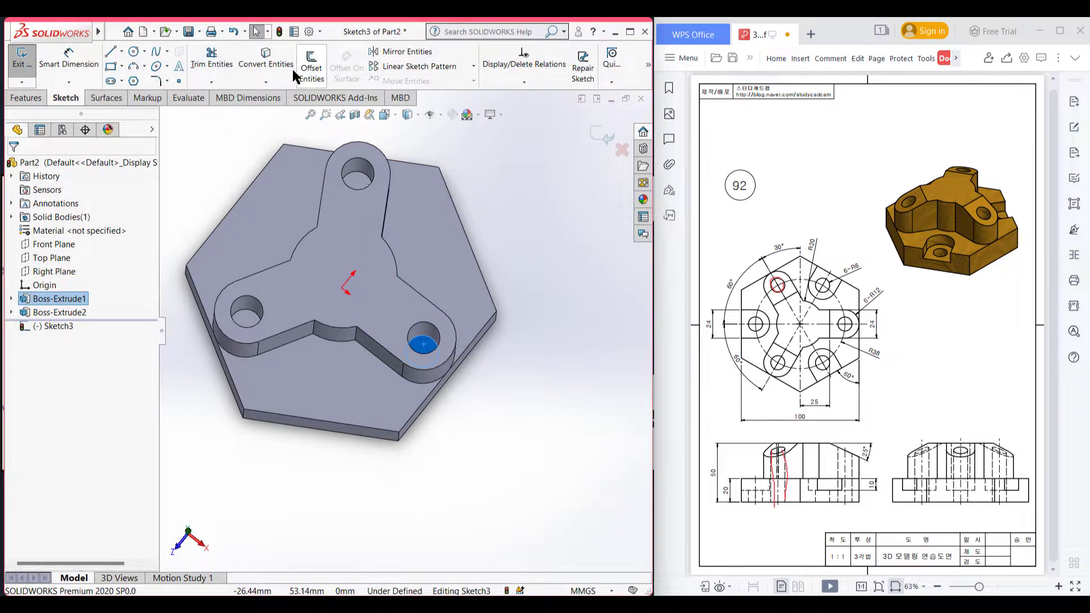
click(266, 57)
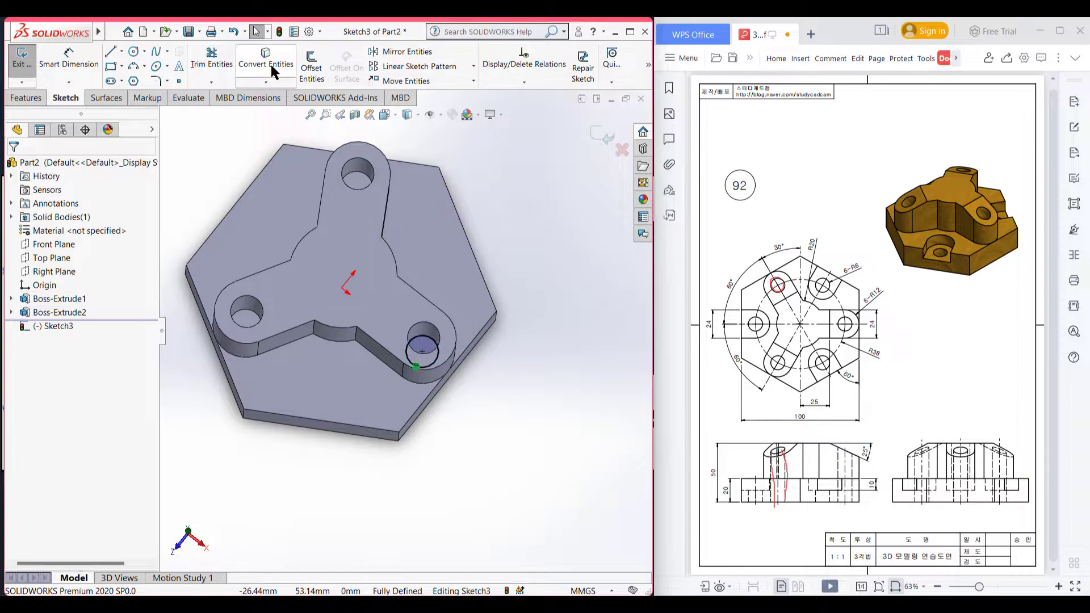
click(358, 181)
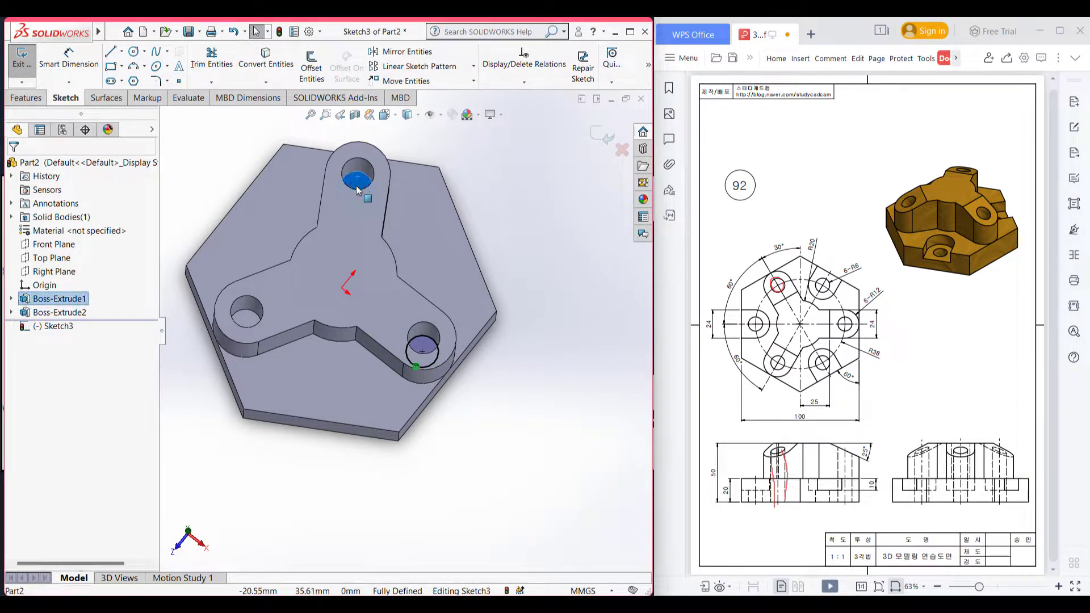
click(256, 63)
click(258, 307)
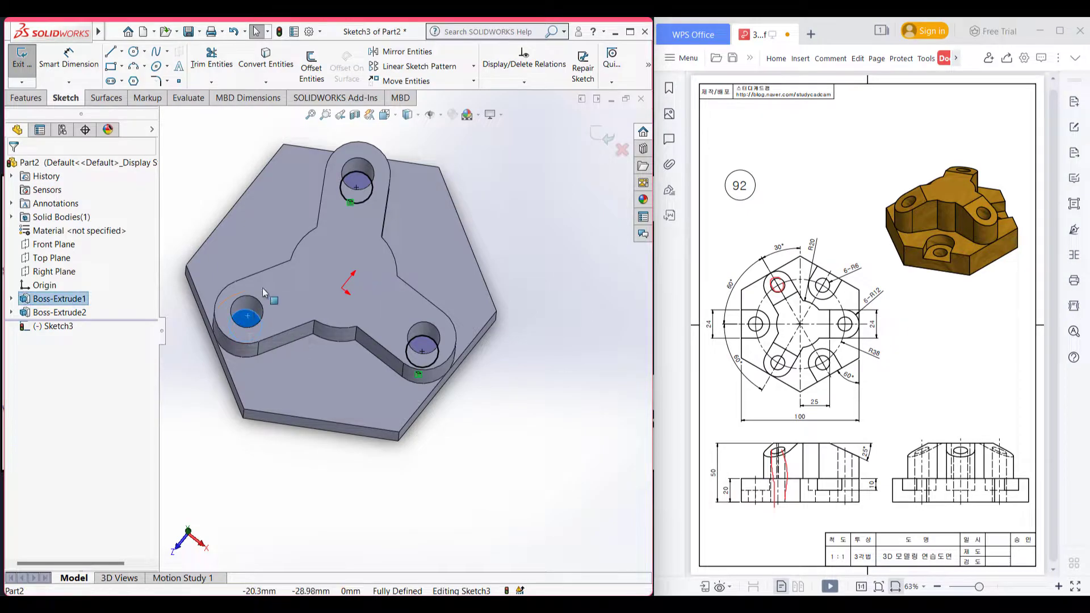
click(263, 63)
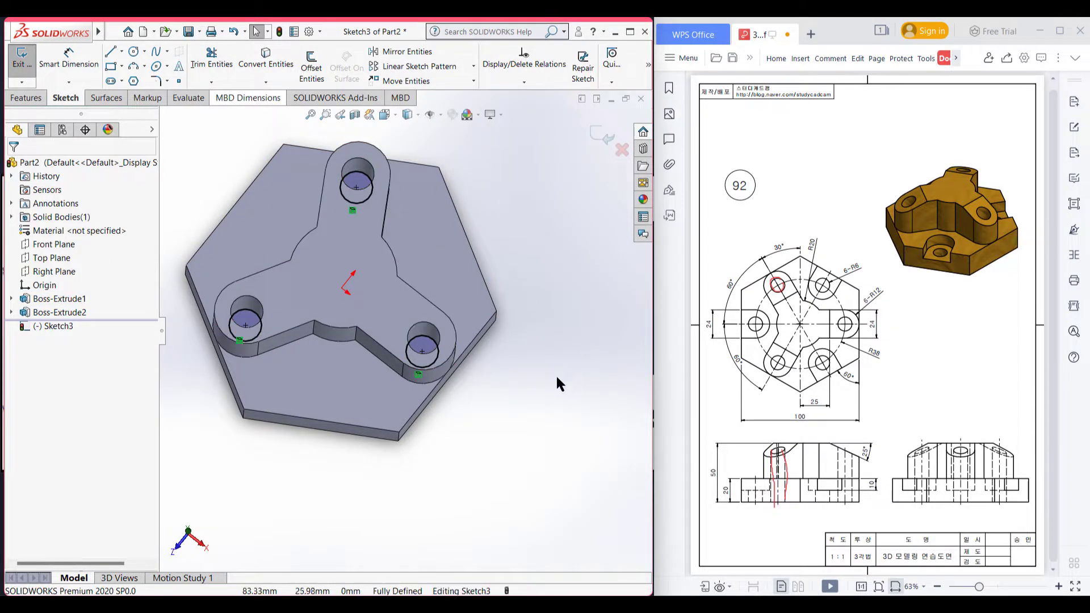
Cut the three converted circles with an Extruded Cut set to Through All - Both, and check the holes on the base's underside
mouse_move(543, 376)
middle_down()
mouse_move(515, 330)
mouse_move(431, 281)
mouse_move(526, 327)
middle_up()
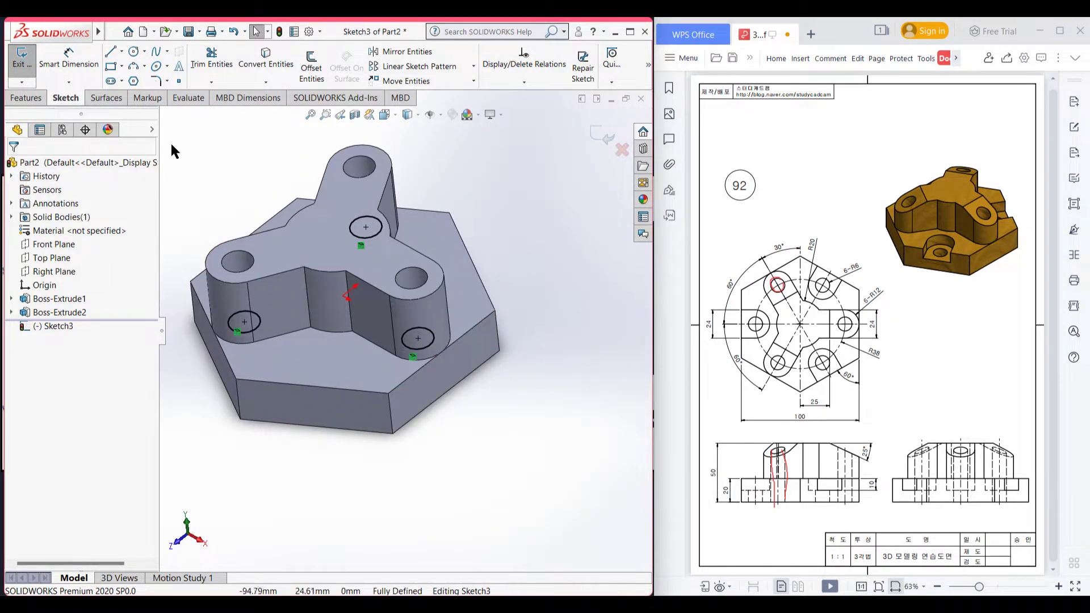
click(26, 98)
click(200, 66)
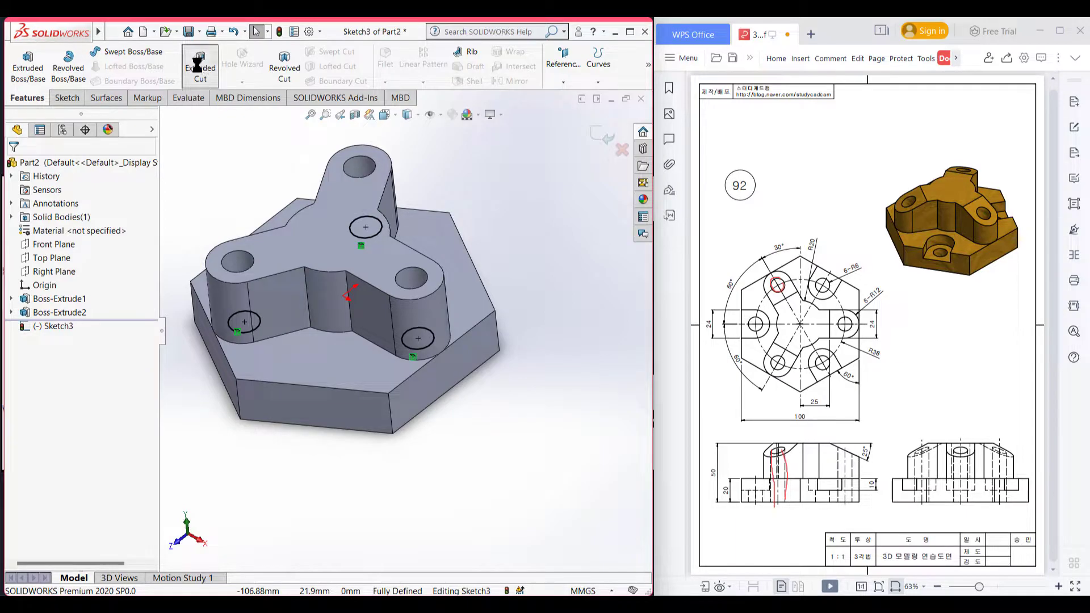
click(85, 245)
click(63, 274)
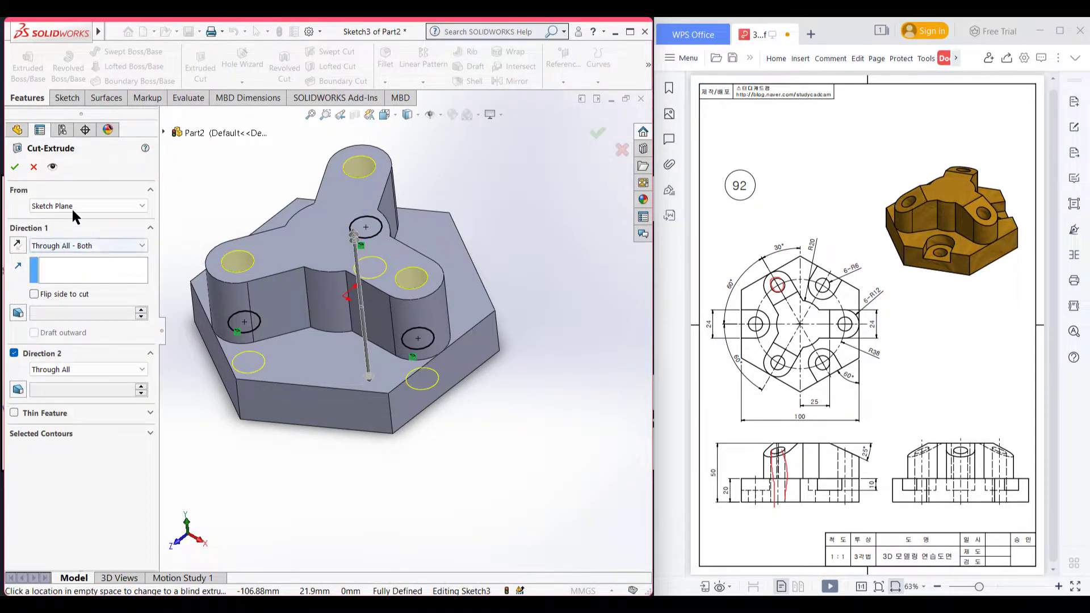
click(15, 167)
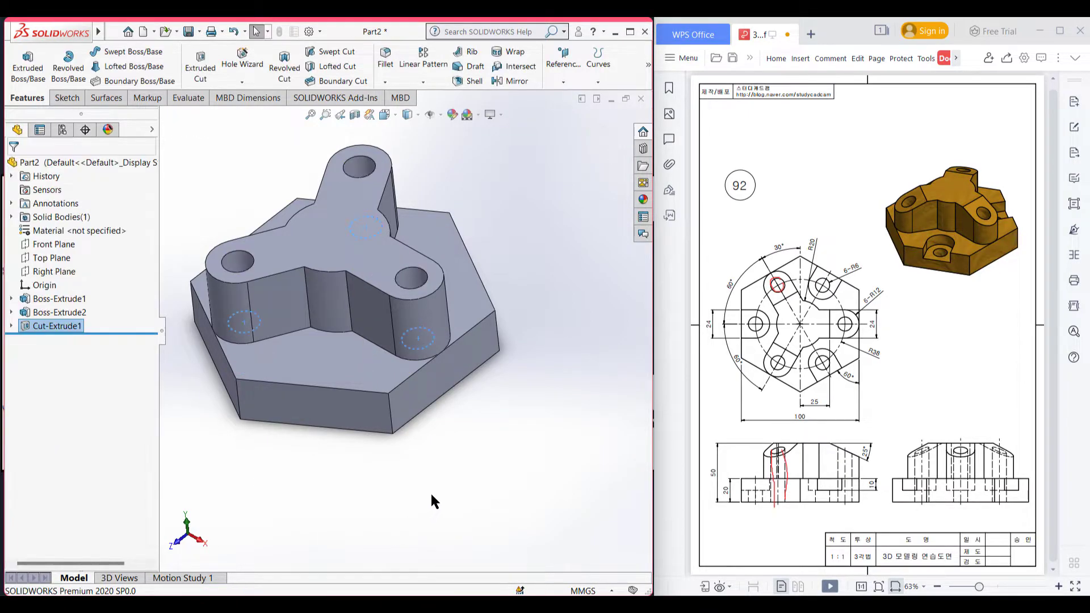
click(457, 463)
middle_drag(479, 455, 573, 301)
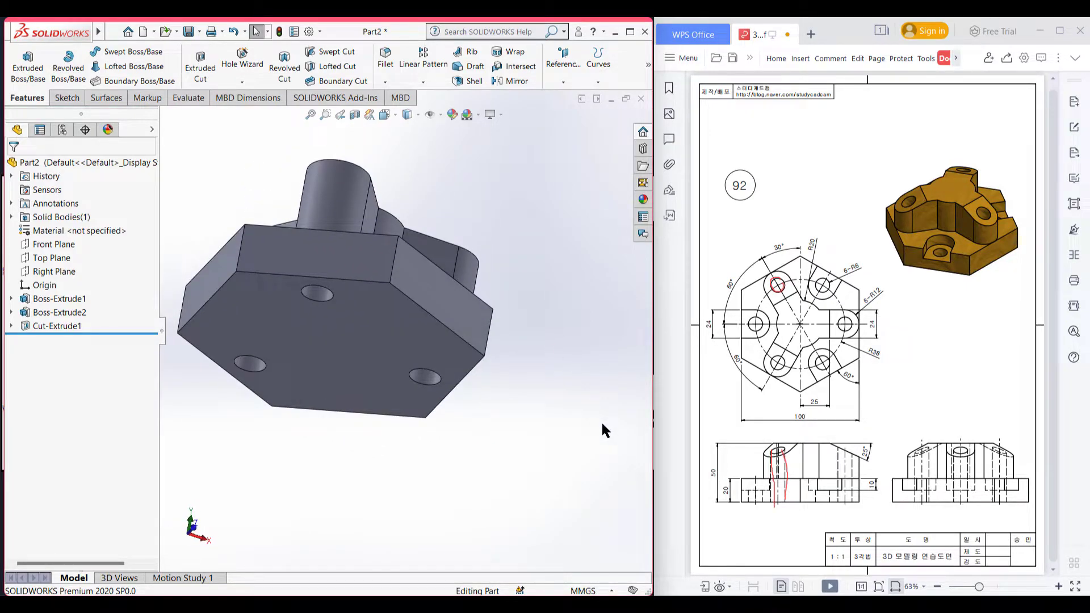
key(ctrl+7)
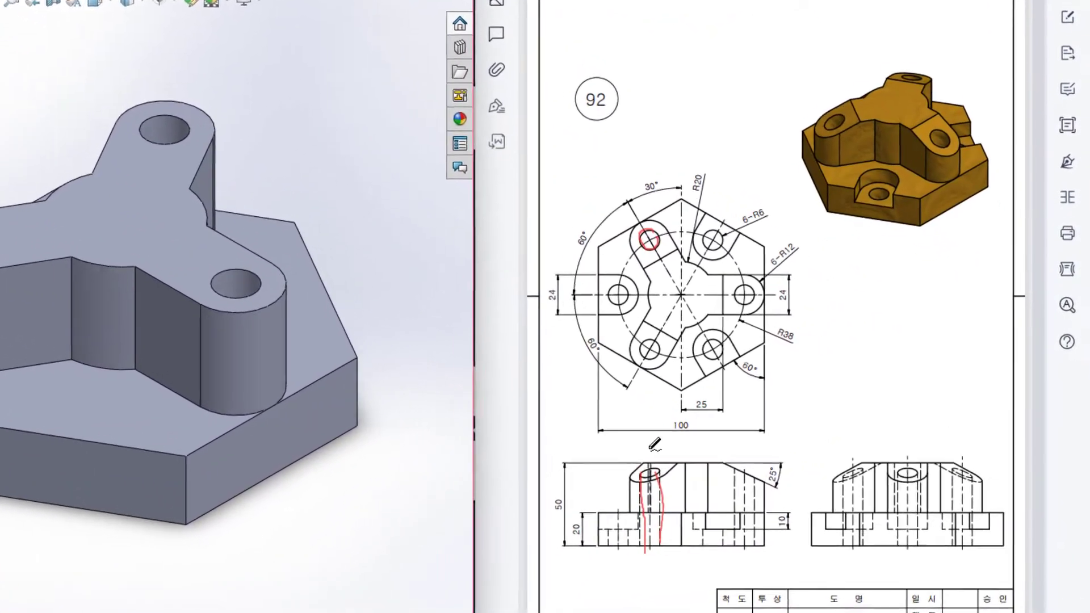
Examine the three round-ended pockets between the arms in the drawing's top view and the centre lines they lie on
drag(645, 427, 660, 423)
key(e)
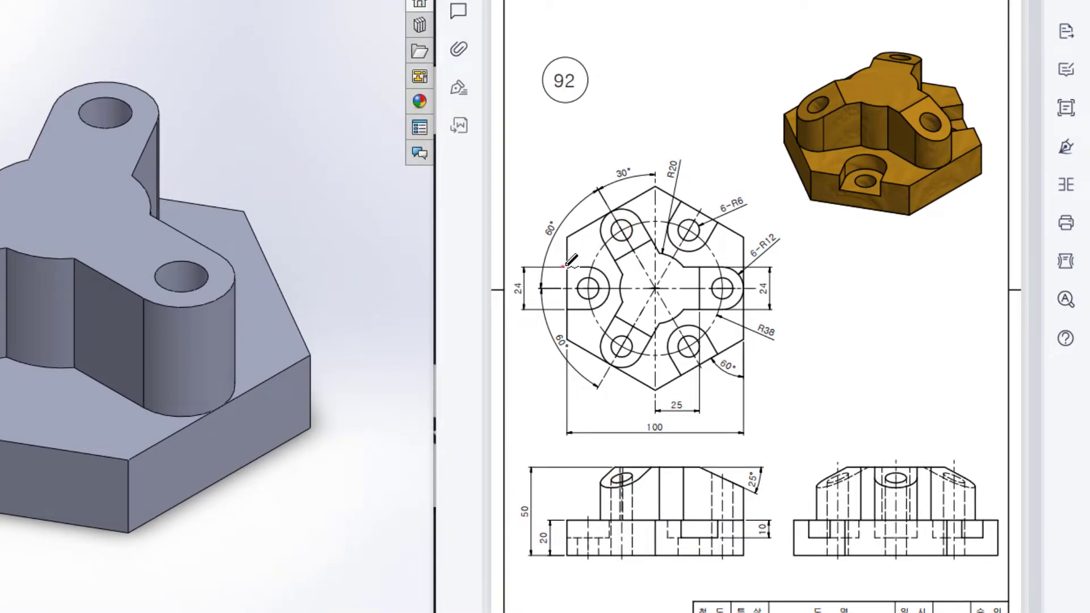
mouse_move(605, 273)
mouse_down()
mouse_move(606, 293)
mouse_move(569, 305)
mouse_up()
mouse_move(680, 200)
mouse_down()
mouse_move(671, 244)
mouse_move(688, 250)
mouse_move(725, 216)
mouse_up()
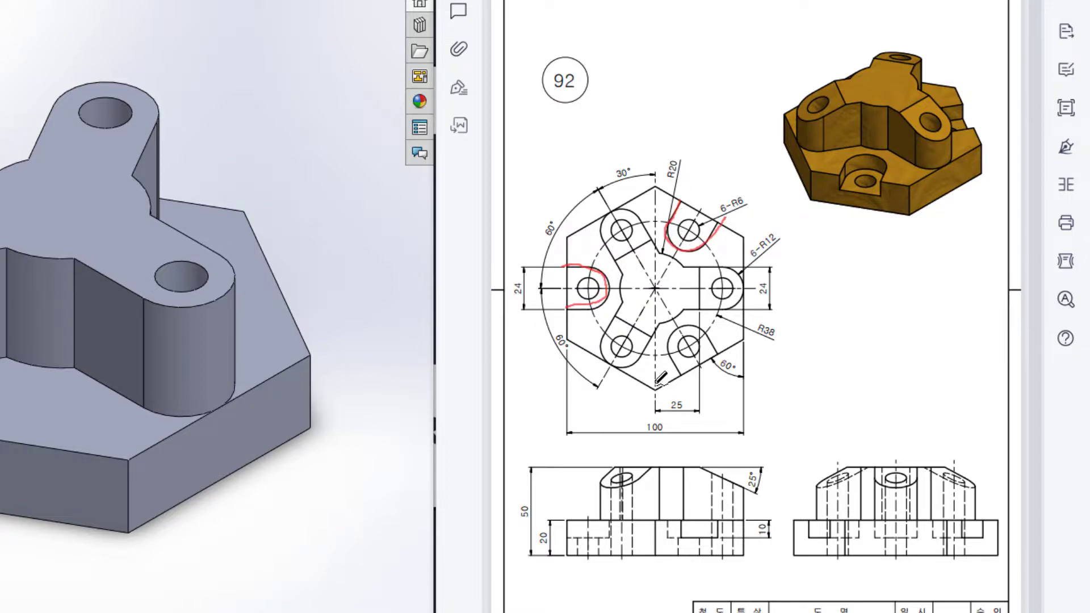
mouse_move(671, 358)
mouse_down()
mouse_move(673, 333)
mouse_move(697, 328)
mouse_move(722, 353)
mouse_up()
drag(657, 286, 697, 349)
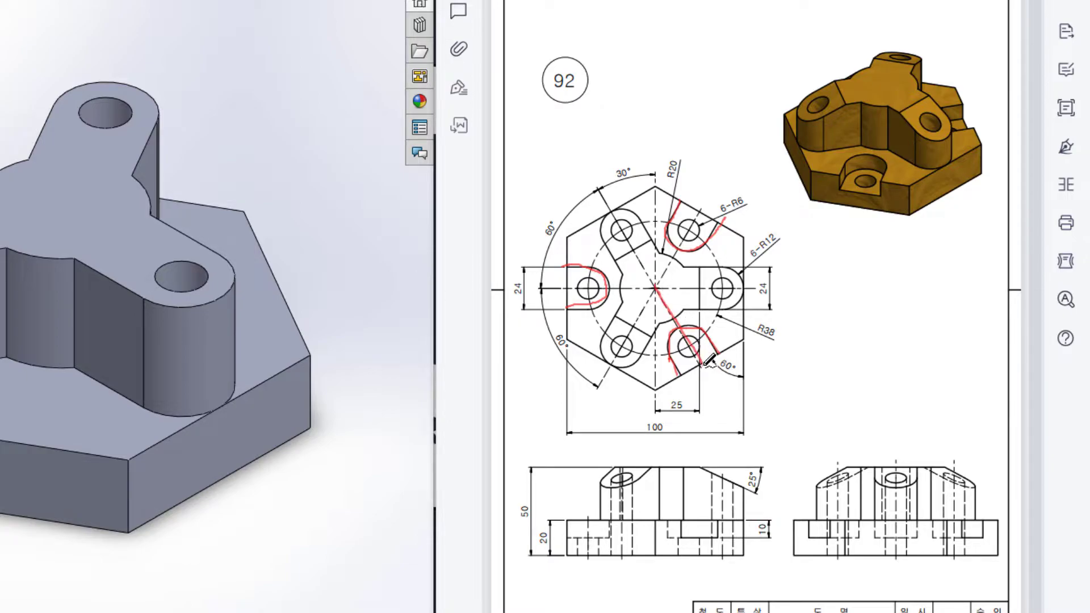
drag(654, 284, 705, 203)
drag(654, 288, 559, 290)
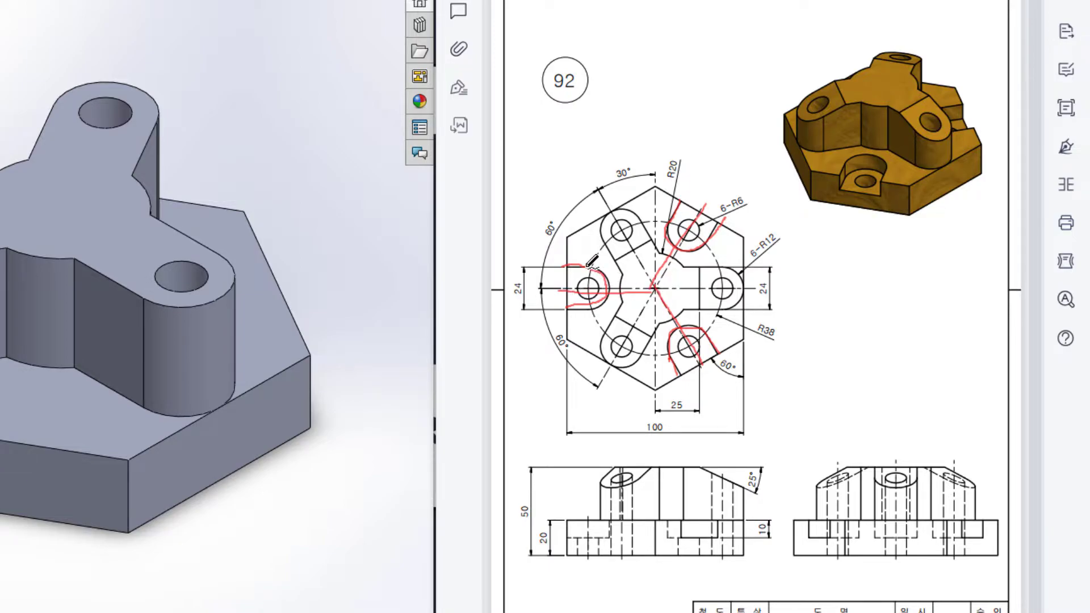
mouse_move(593, 260)
mouse_down()
mouse_move(610, 267)
mouse_move(602, 304)
mouse_up()
mouse_move(566, 273)
mouse_down()
mouse_move(571, 308)
mouse_move(612, 300)
mouse_up()
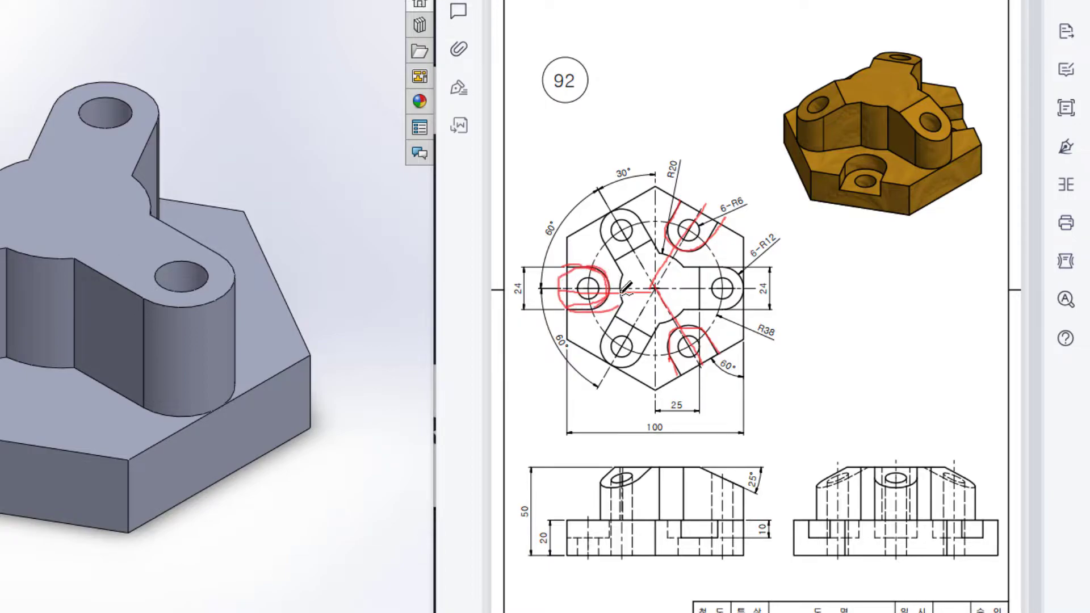
key(ctrl+z)
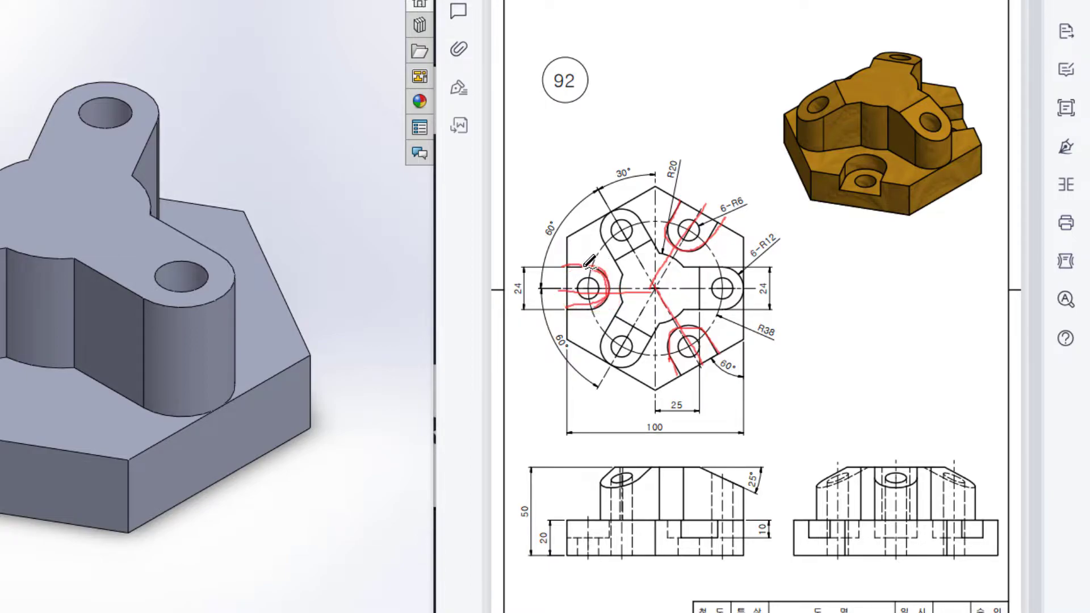
key(ctrl+z)
key(ctrl+z)
key(ctrl+z)
key(ctrl+z)
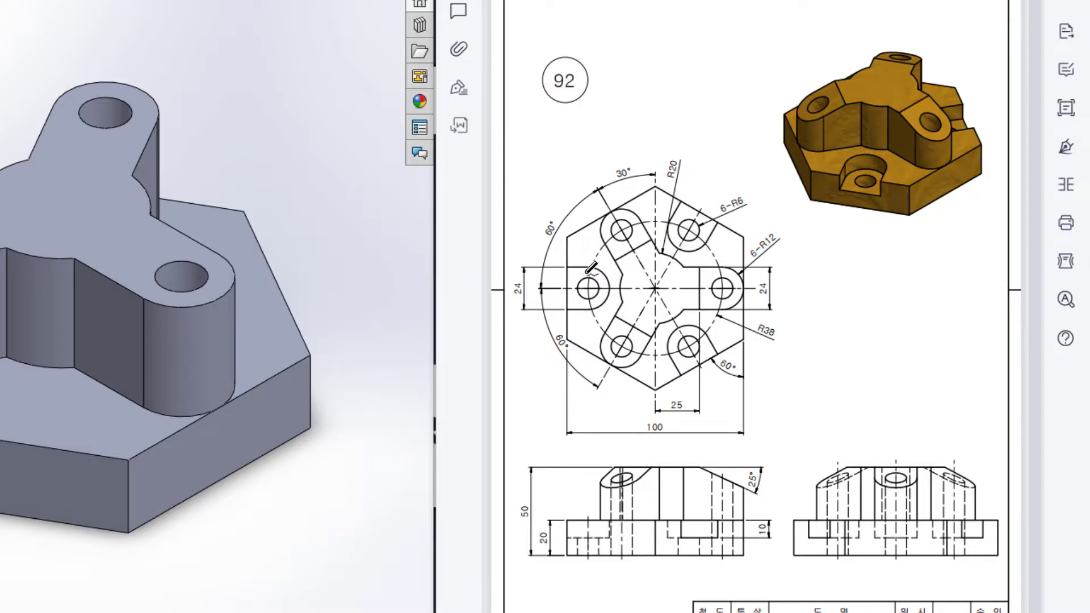
Examine the left pocket's straight sides, the pocket depth dimension in the front view and the three pocket directions from the centre
drag(588, 304, 567, 310)
mouse_move(767, 508)
mouse_down()
mouse_move(775, 545)
mouse_move(726, 493)
mouse_up()
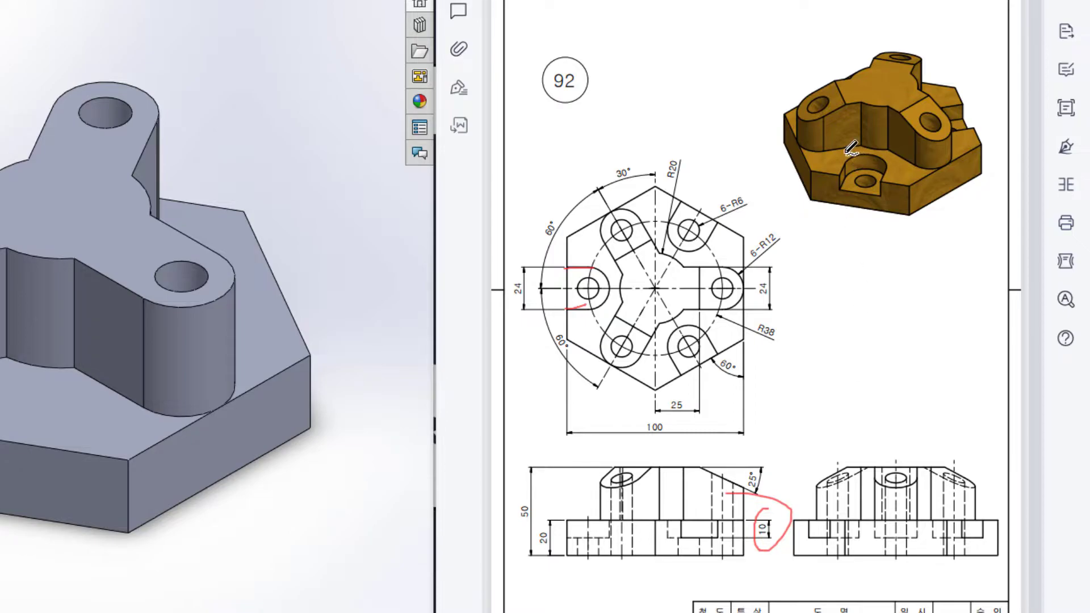
mouse_move(841, 161)
mouse_down()
mouse_move(838, 187)
mouse_move(875, 193)
mouse_move(884, 169)
mouse_move(866, 154)
mouse_move(848, 173)
mouse_up()
drag(653, 290, 703, 375)
drag(695, 212, 655, 290)
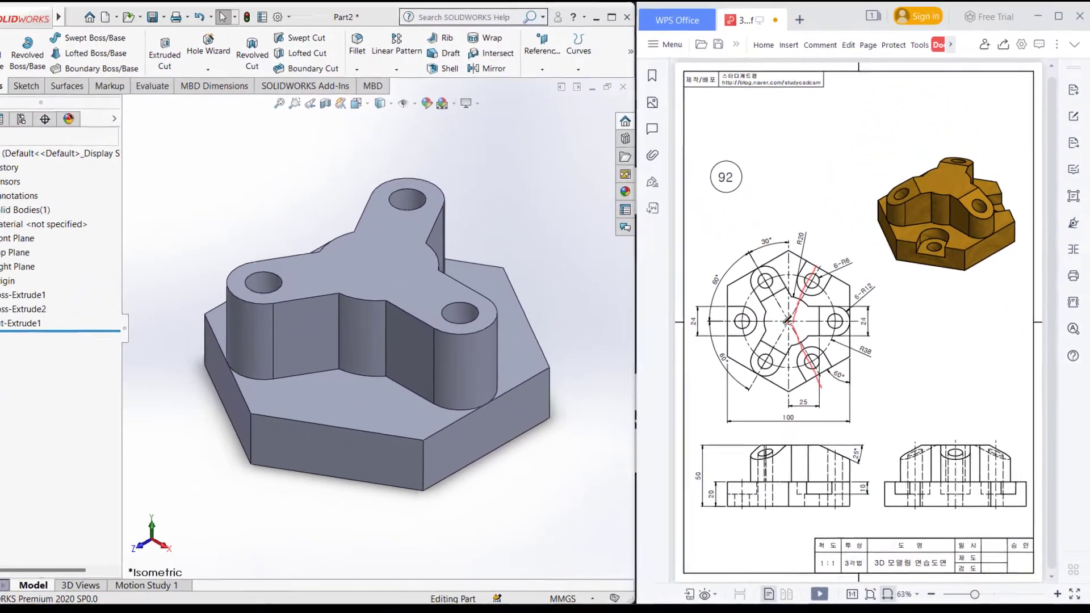
drag(787, 320, 708, 319)
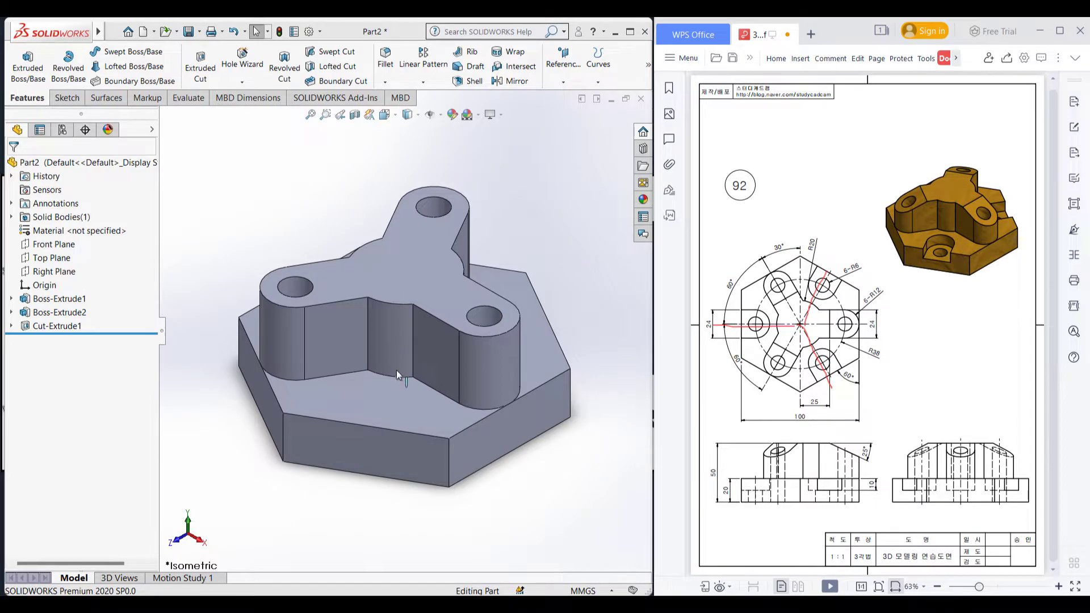
Start a sketch on the hexagonal base's top face and draw a 50 mm centreline from the origin to the lower-right edge's midpoint
click(391, 395)
right_click(382, 397)
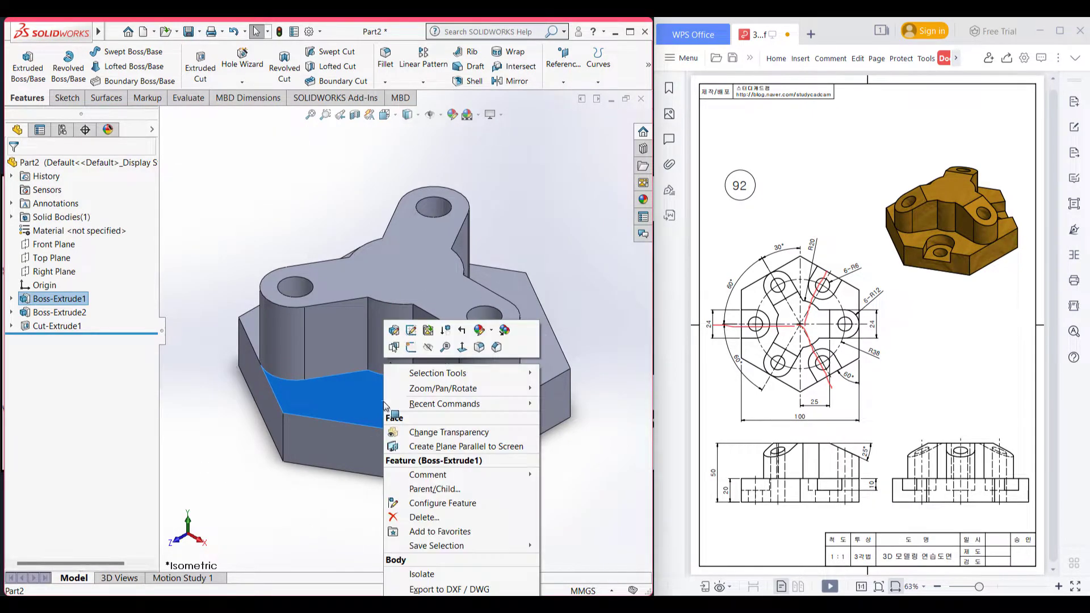
click(410, 350)
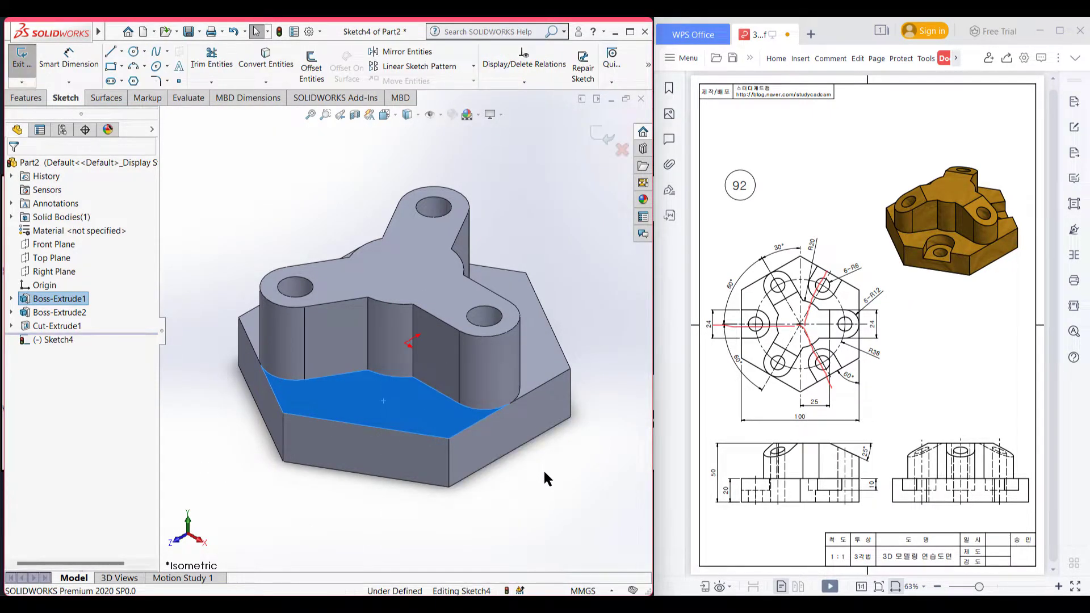
key(ctrl+8)
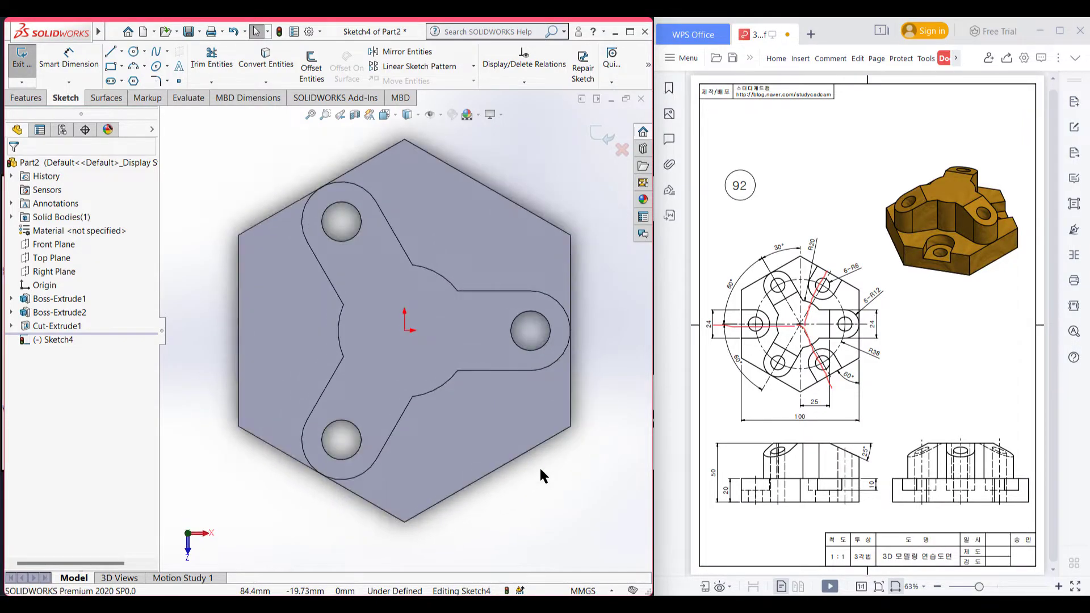
click(121, 51)
click(142, 80)
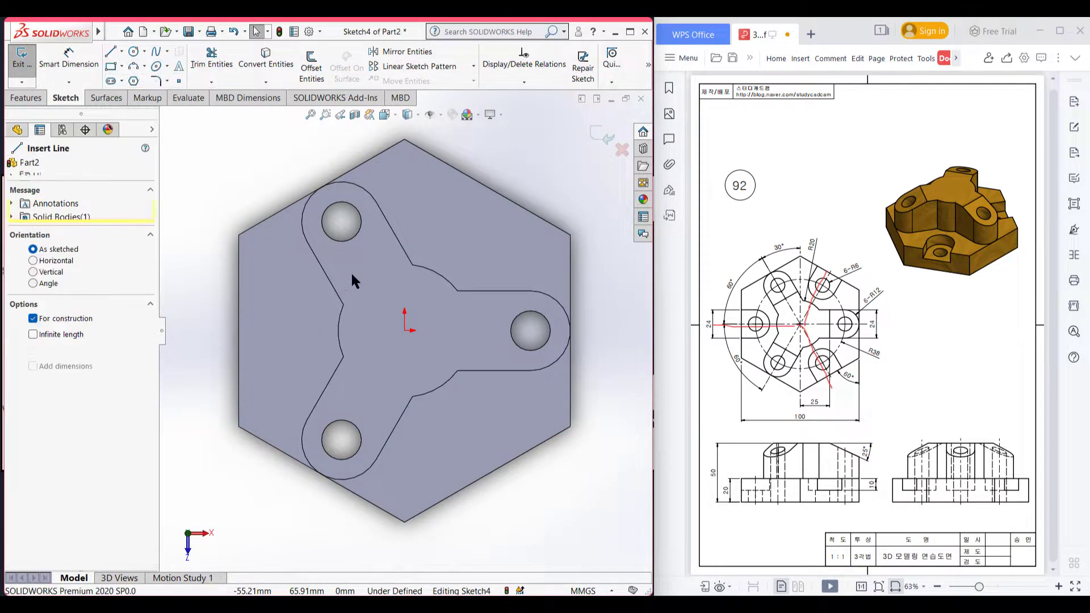
click(405, 330)
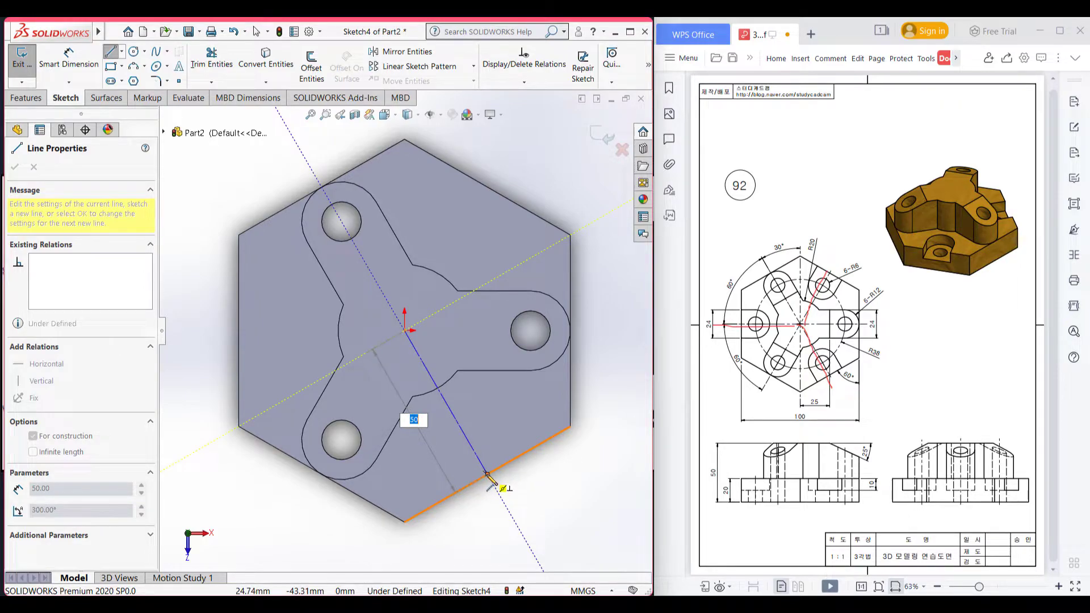
click(487, 473)
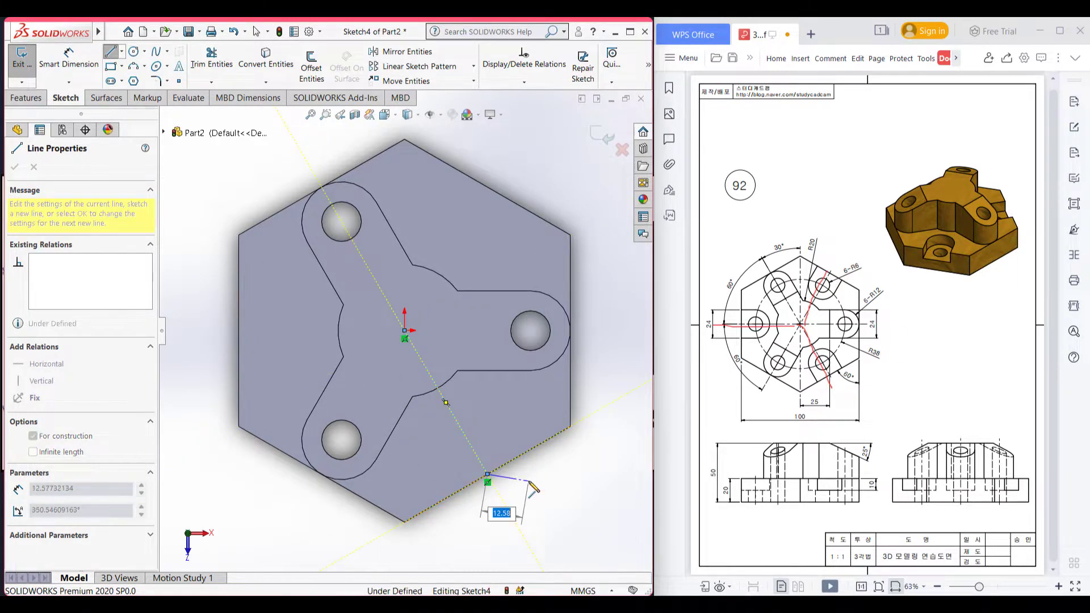
key(Escape)
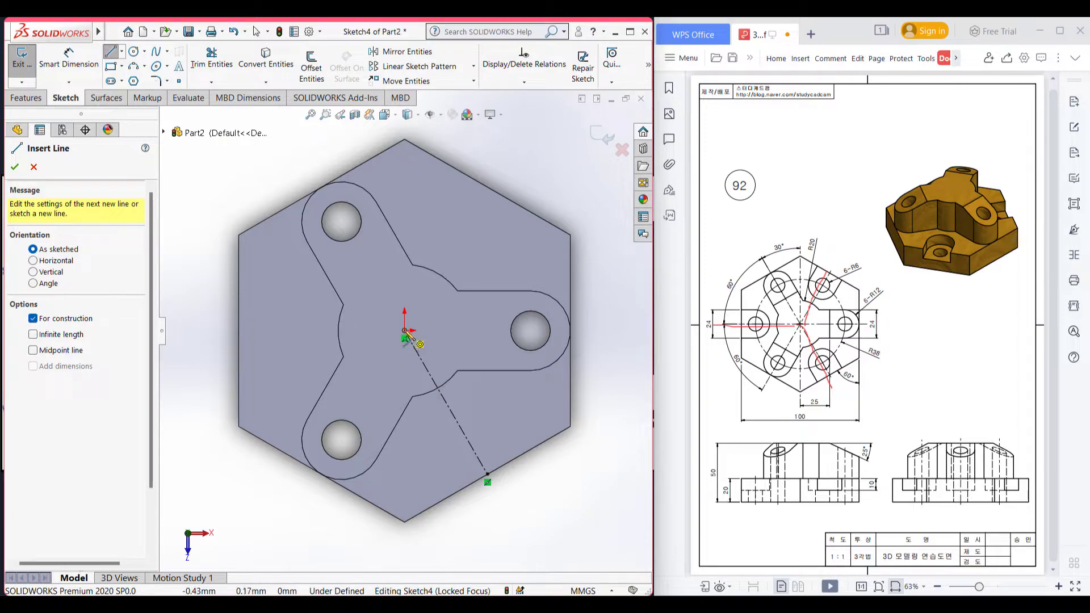
Draw two more centrelines from the origin to the midpoints of the base's upper-right and left edges
click(404, 330)
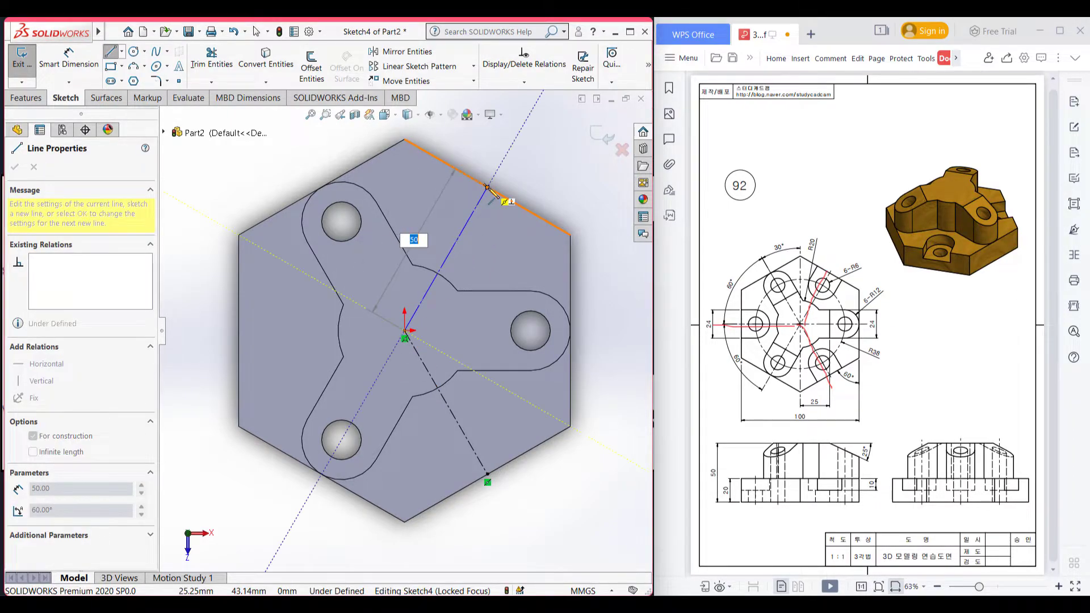
click(487, 187)
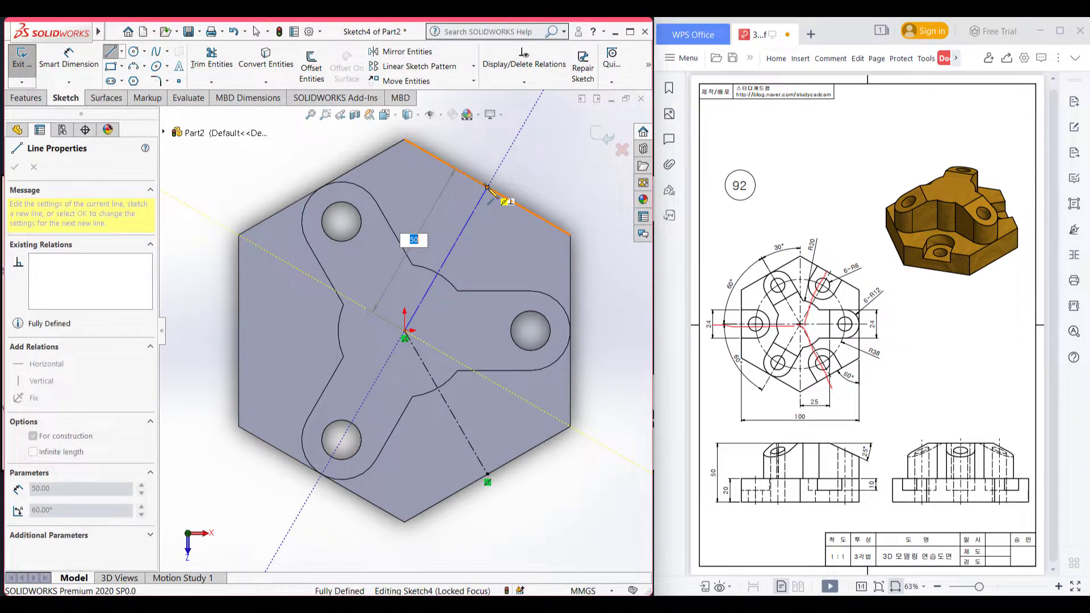
key(Escape)
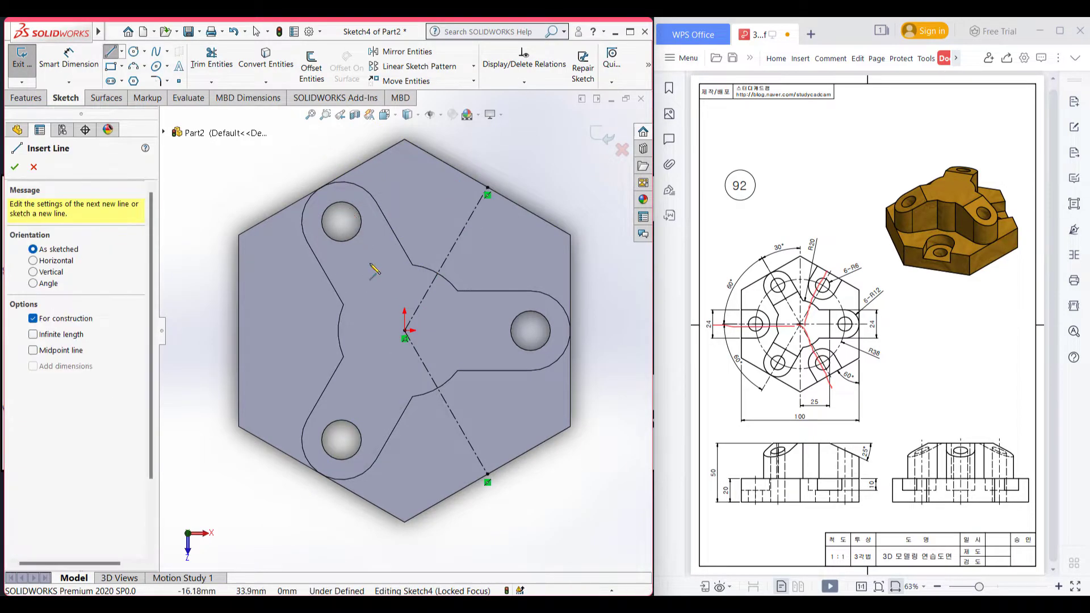
click(405, 330)
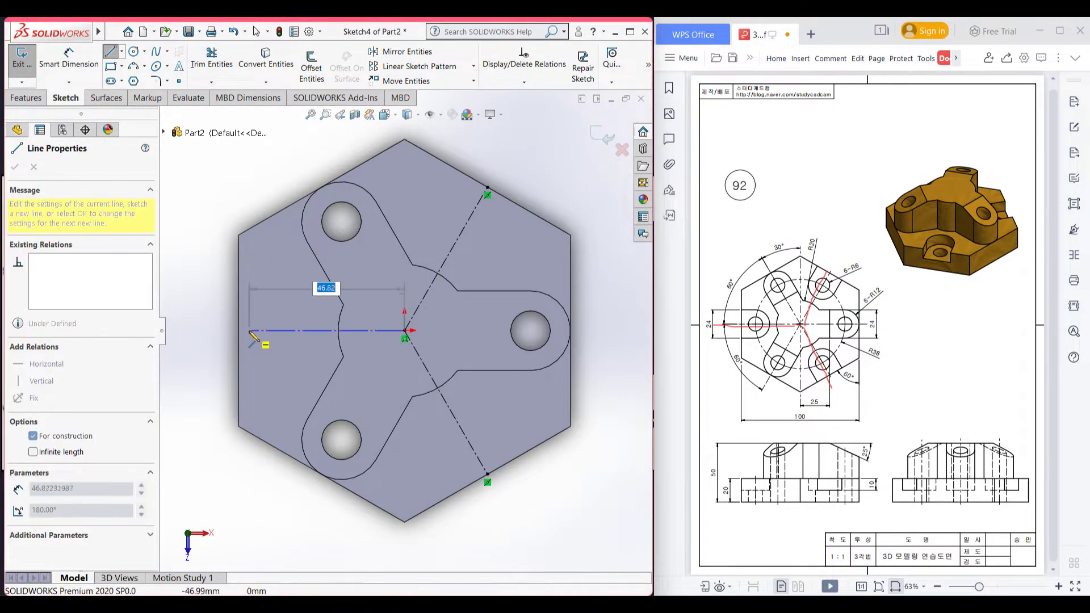
click(239, 331)
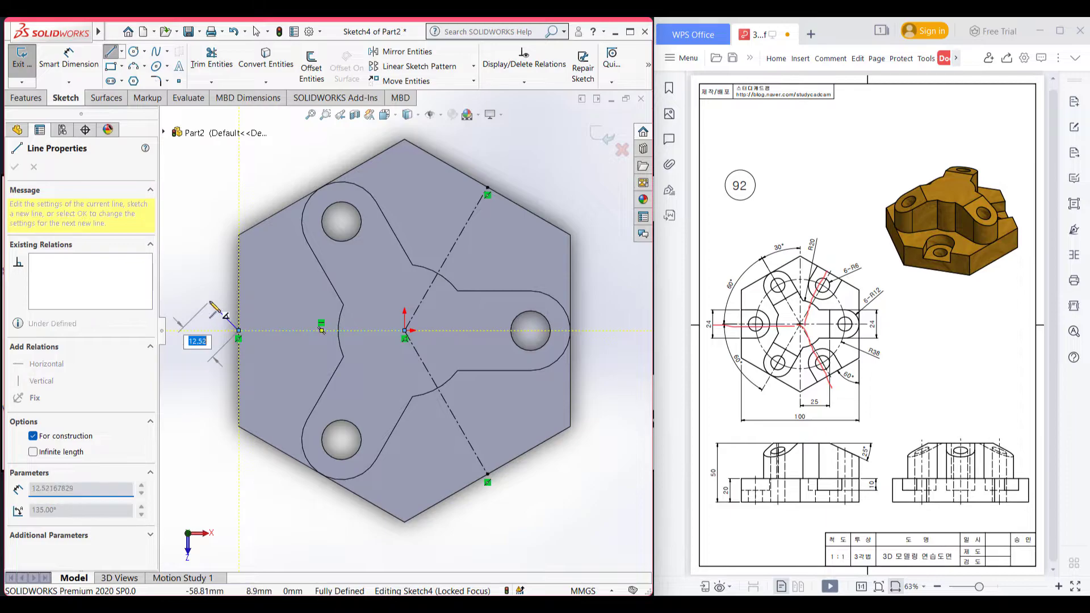
click(17, 165)
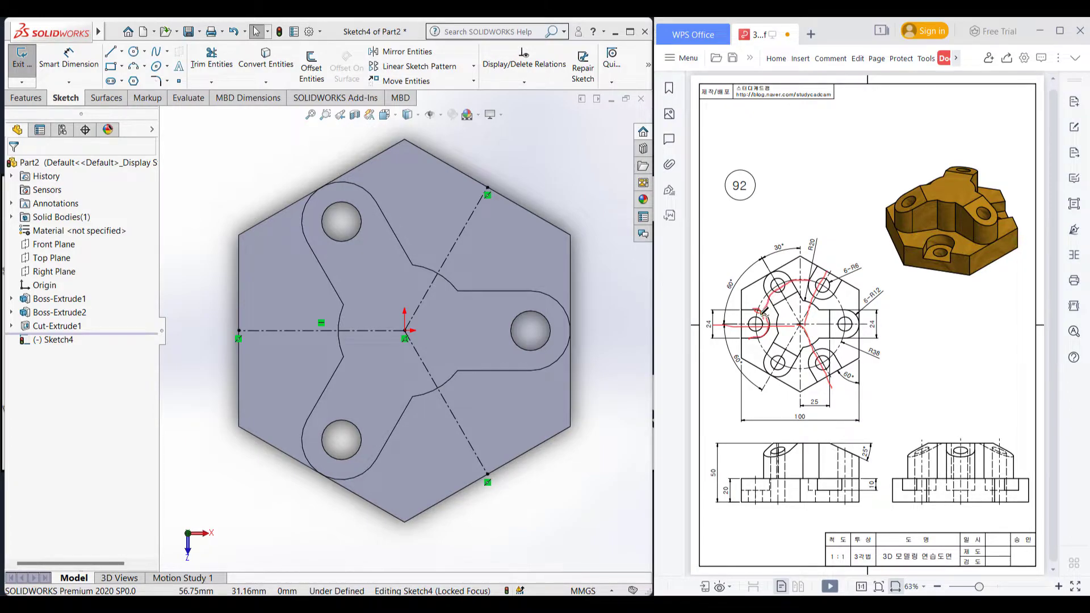
Examine the hole-centre circle, the pockets' rounded ends and the overall width dimension in the drawing's top view
mouse_move(760, 345)
mouse_down()
mouse_move(795, 371)
mouse_move(819, 368)
mouse_move(844, 320)
mouse_move(825, 287)
mouse_up()
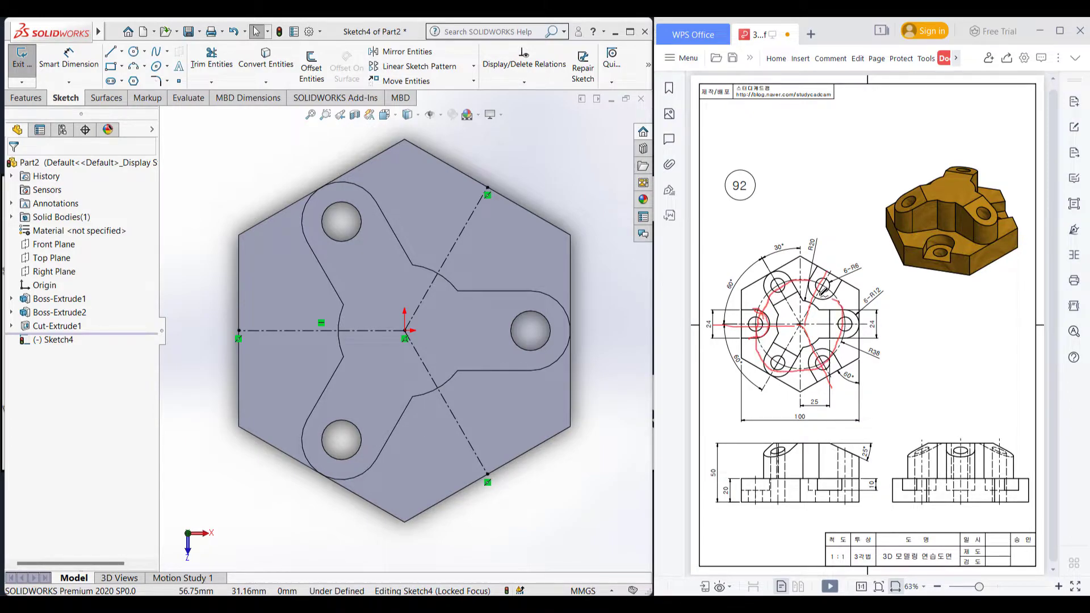
key(ctrl+z)
key(ctrl+z)
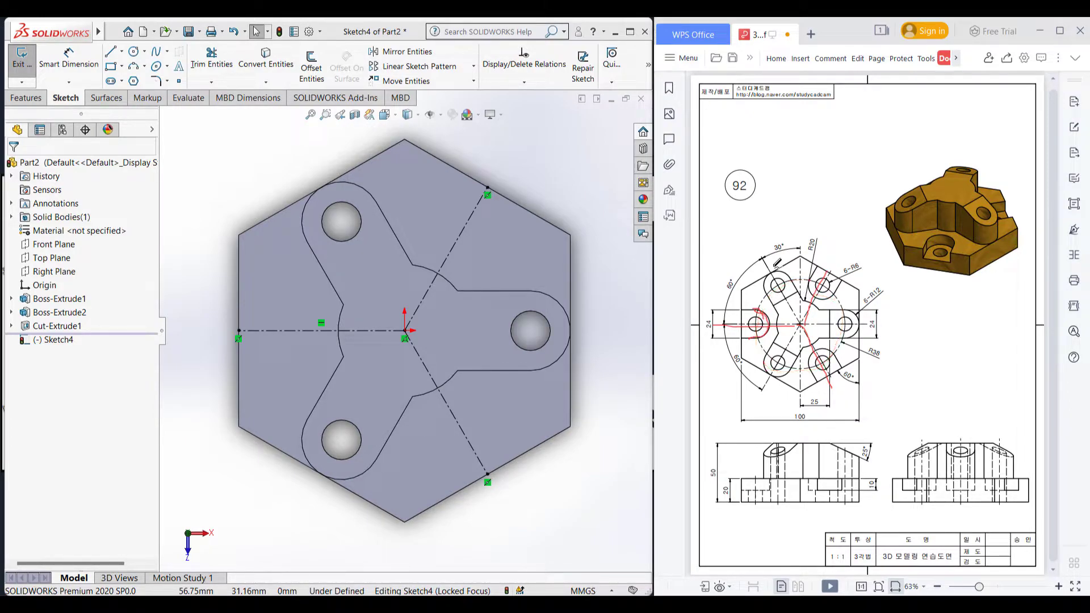
key(ctrl+z)
mouse_move(817, 280)
mouse_down()
mouse_move(790, 283)
mouse_move(769, 306)
mouse_move(768, 343)
mouse_move(792, 363)
mouse_move(835, 357)
mouse_move(840, 331)
mouse_move(840, 296)
mouse_move(796, 266)
mouse_up()
drag(811, 409, 806, 408)
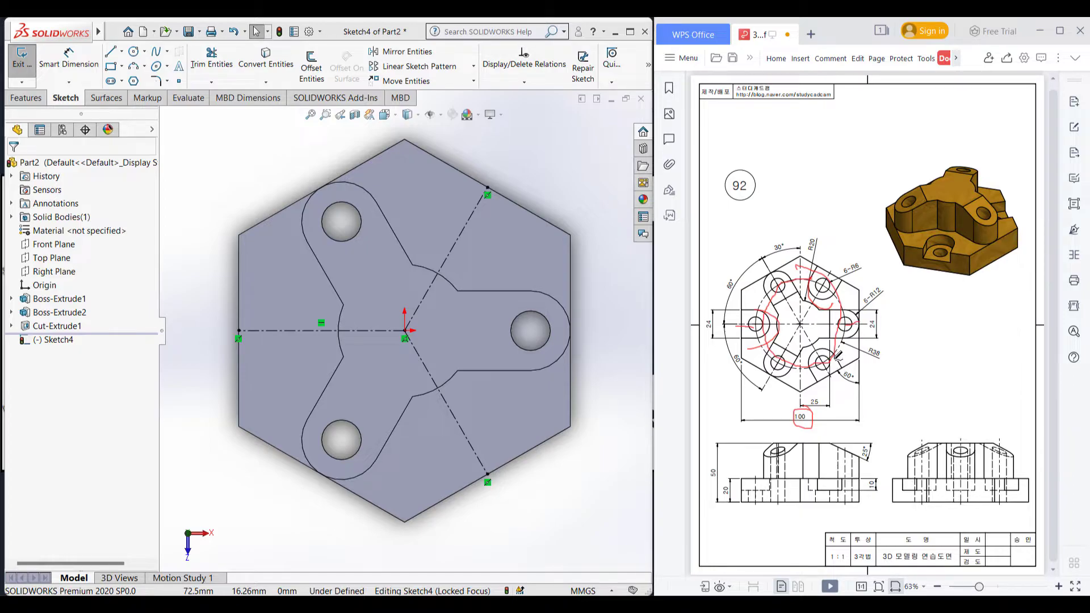
key(Escape)
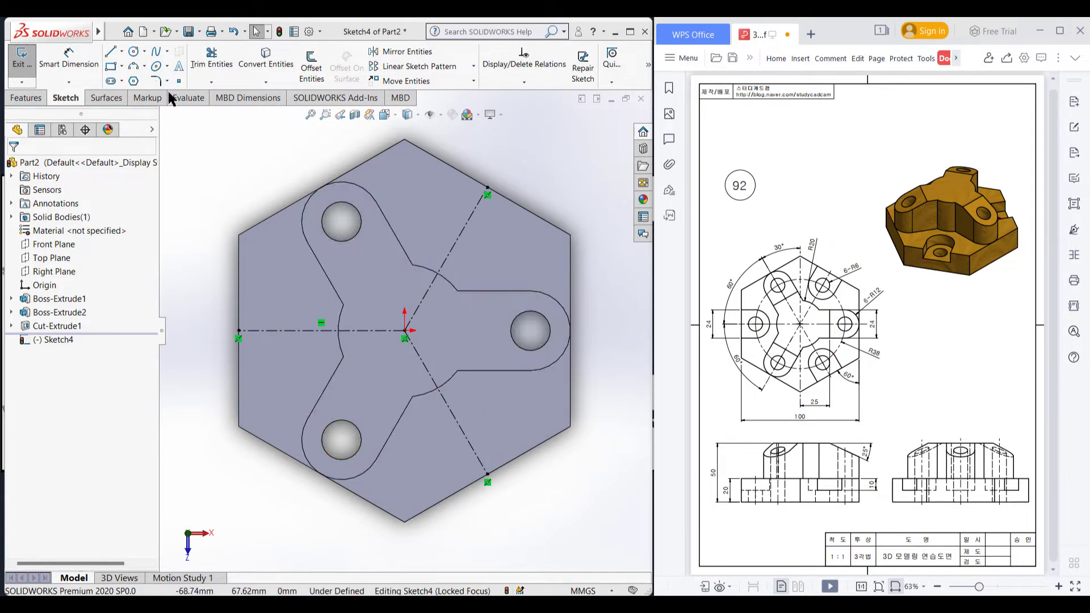
Draw a circle centred on the origin with a diameter of 76 mm (100-12-12) and make it construction geometry
click(133, 51)
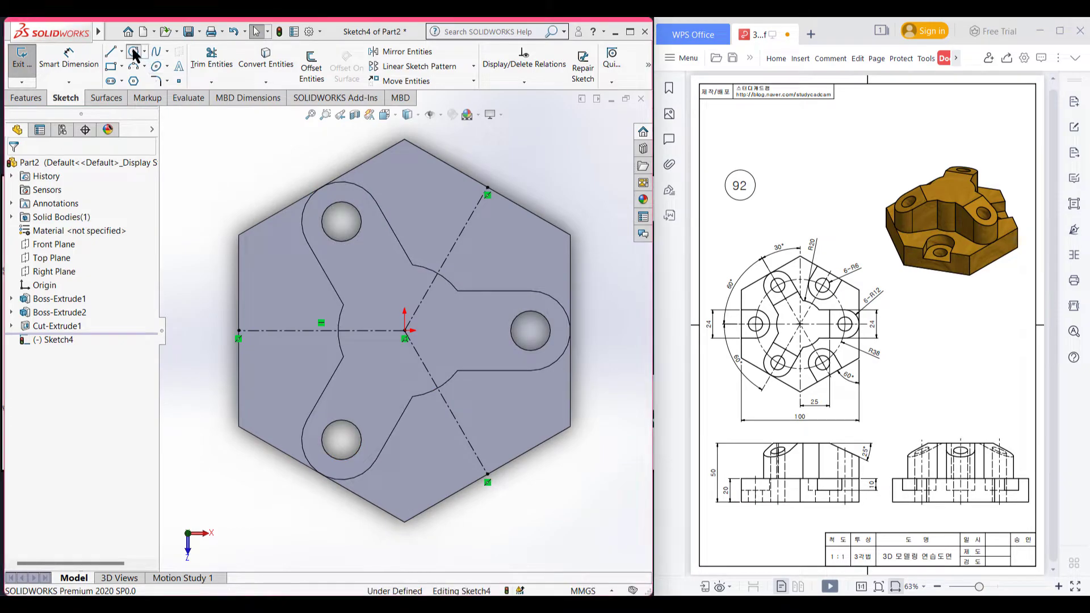
click(405, 330)
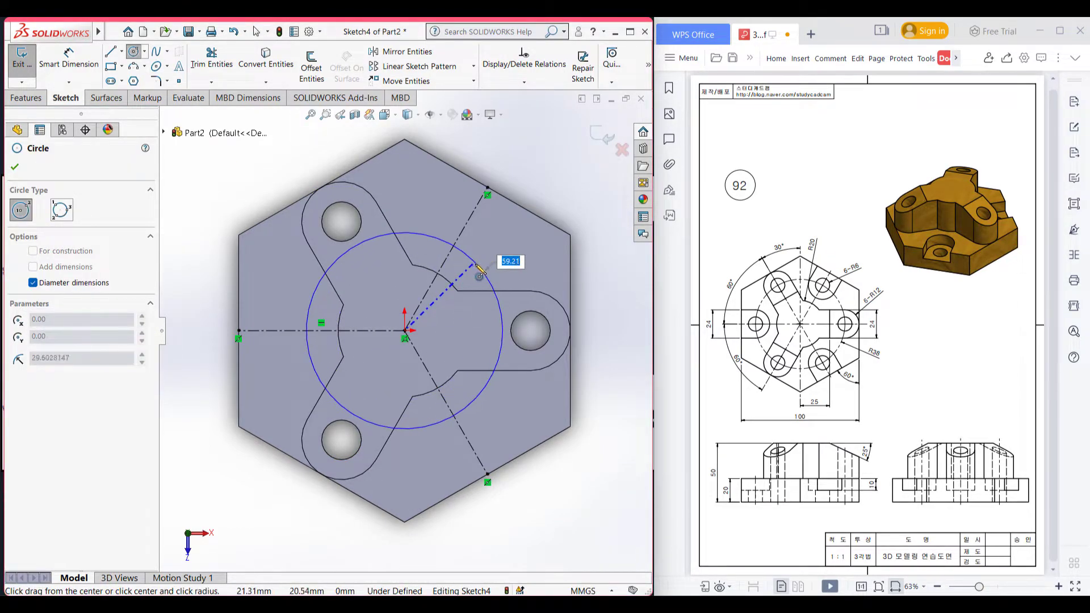
key(BackSpace)
text(0-12-12)
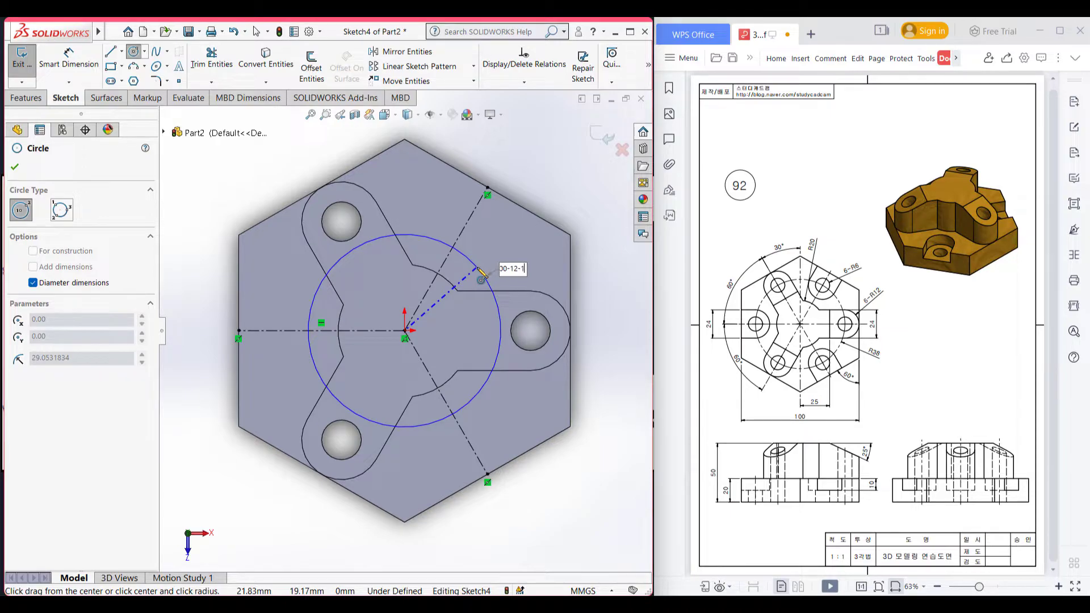
key(Return)
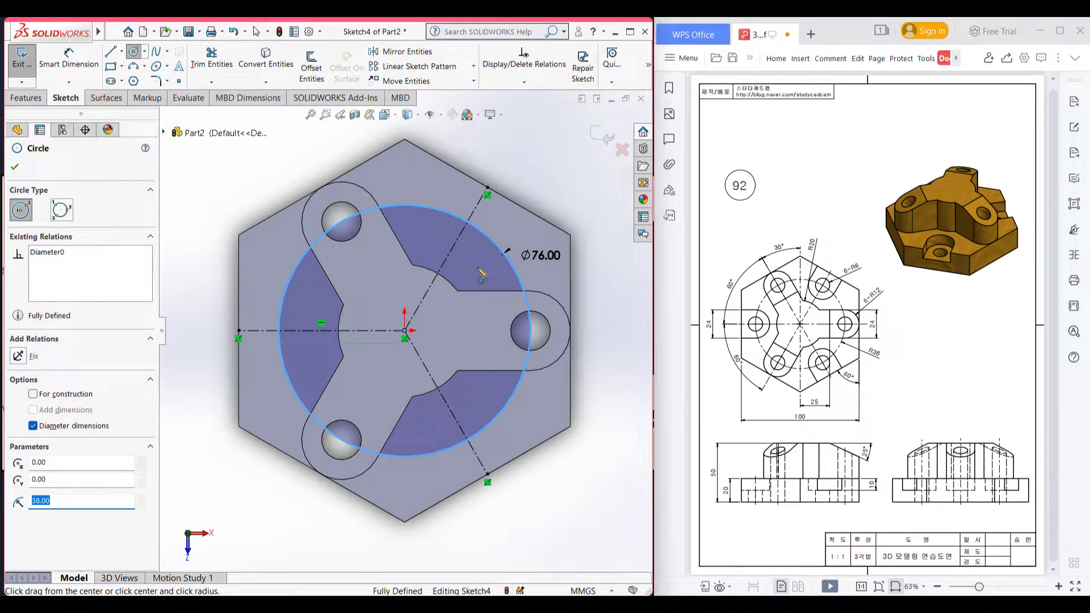
right_click(226, 193)
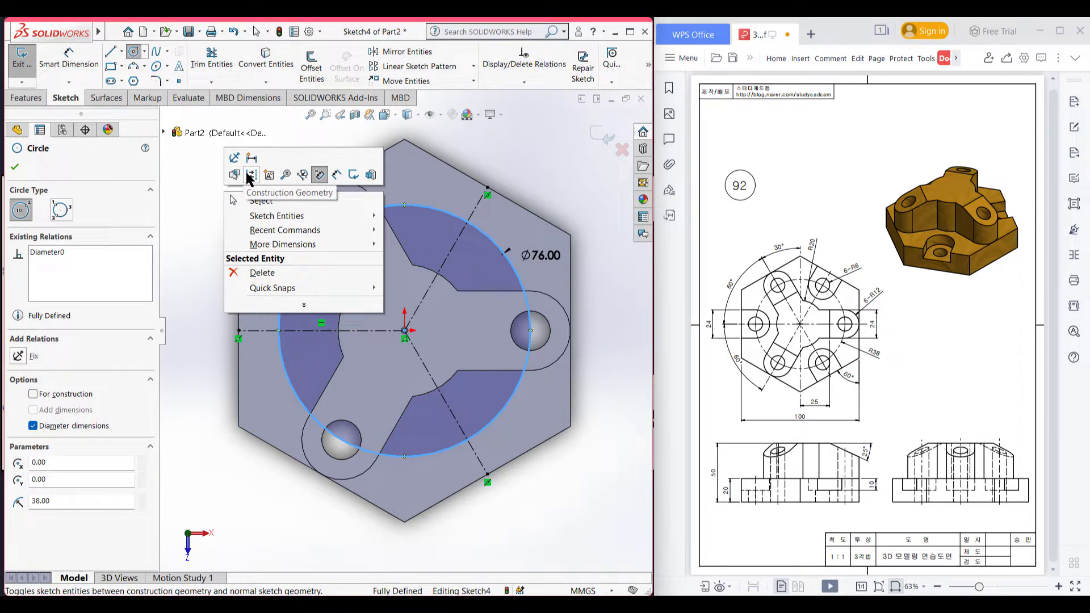
click(250, 175)
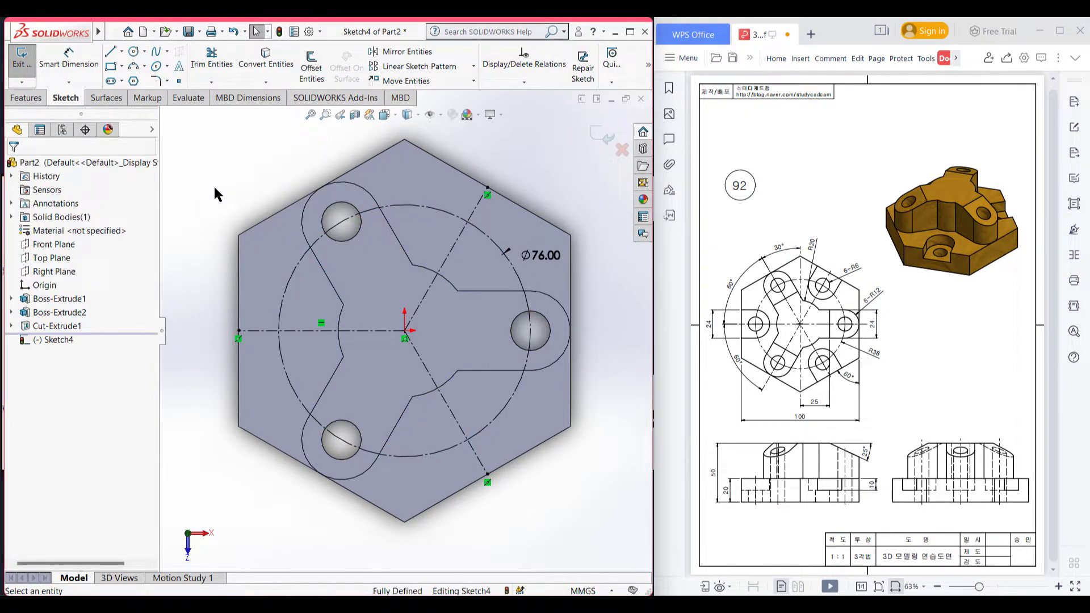
Draw three 24 mm diameter circles where the centrelines cross the construction circle, each reaching the midpoint of its hexagon edge
click(134, 55)
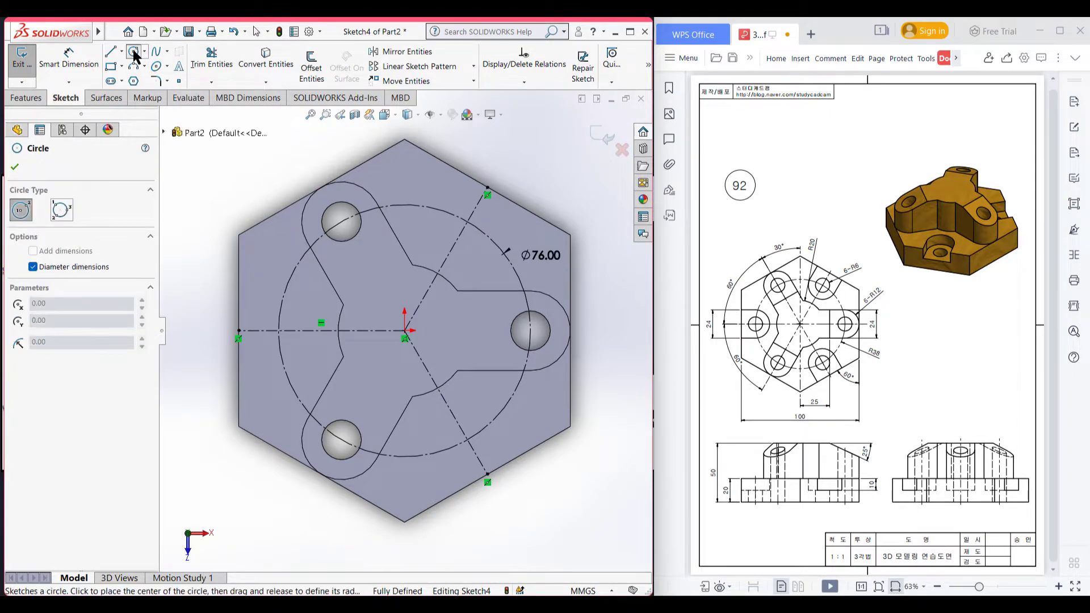
click(468, 222)
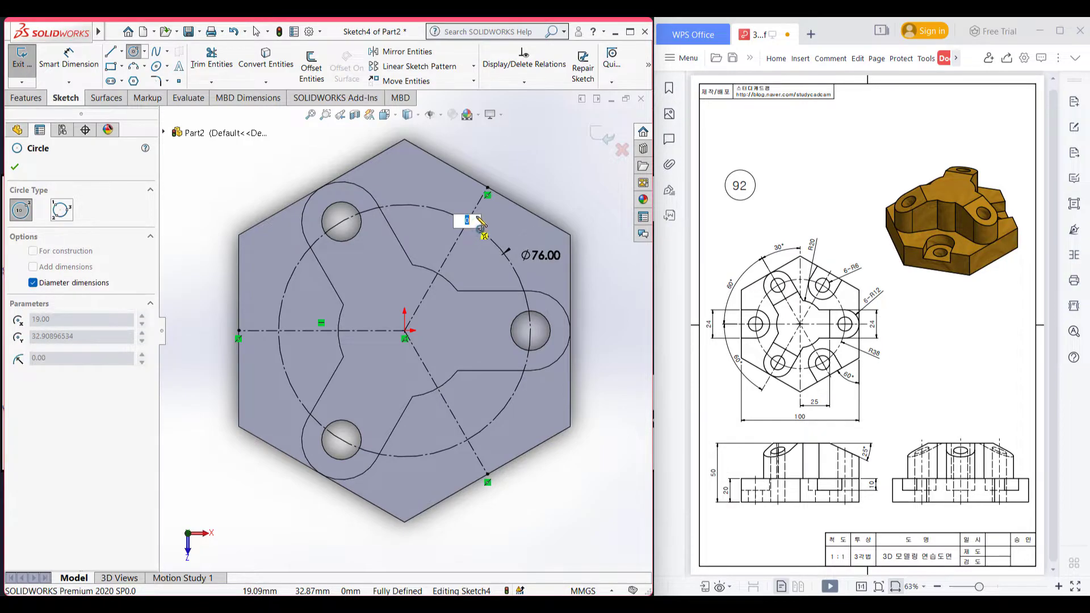
click(488, 188)
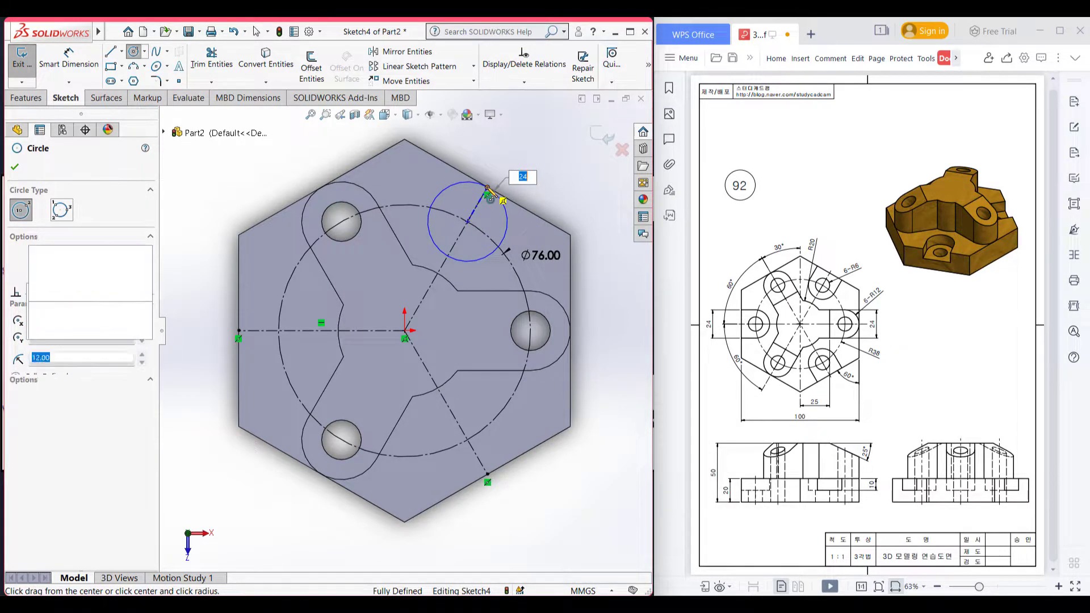
click(467, 441)
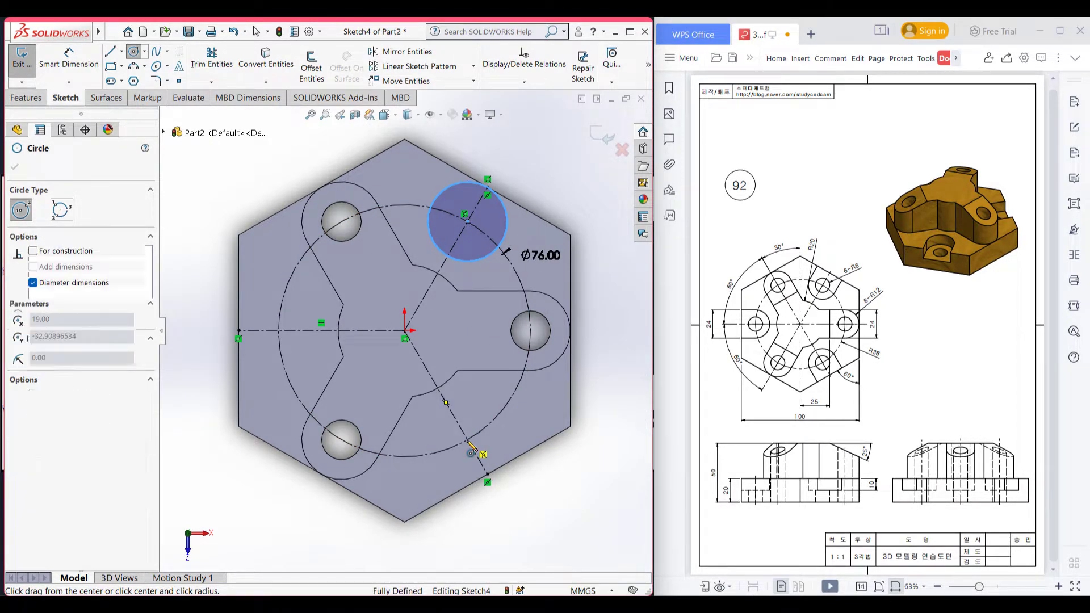
click(488, 482)
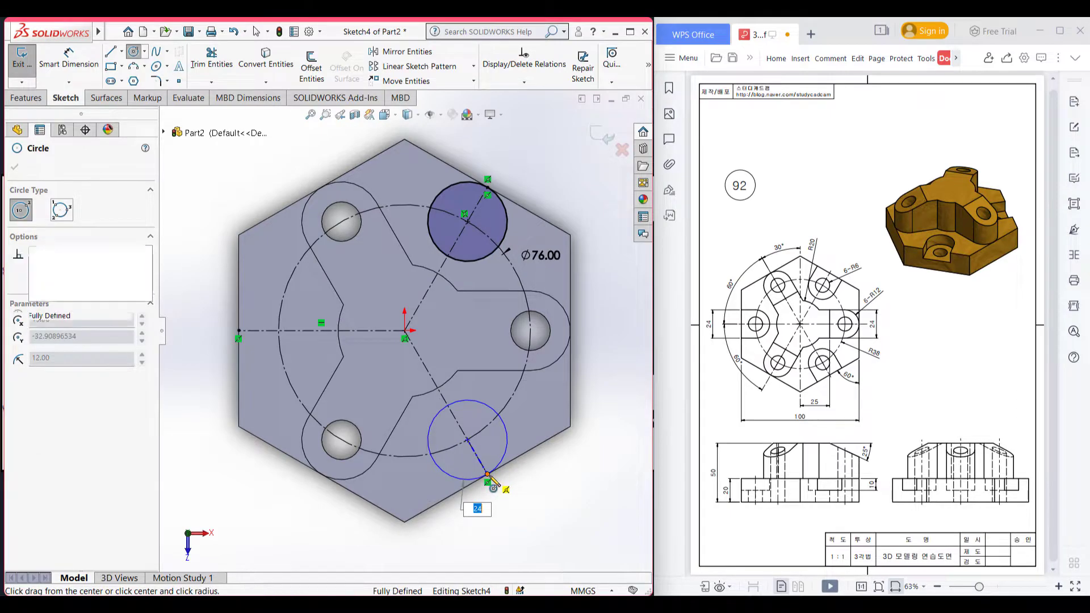
click(279, 330)
click(239, 331)
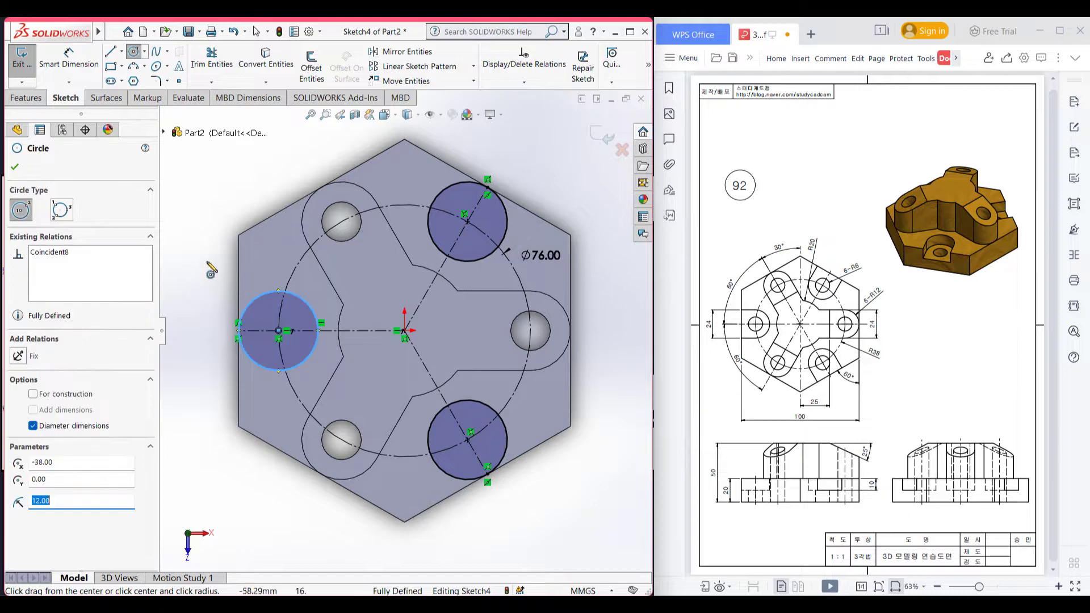
click(15, 167)
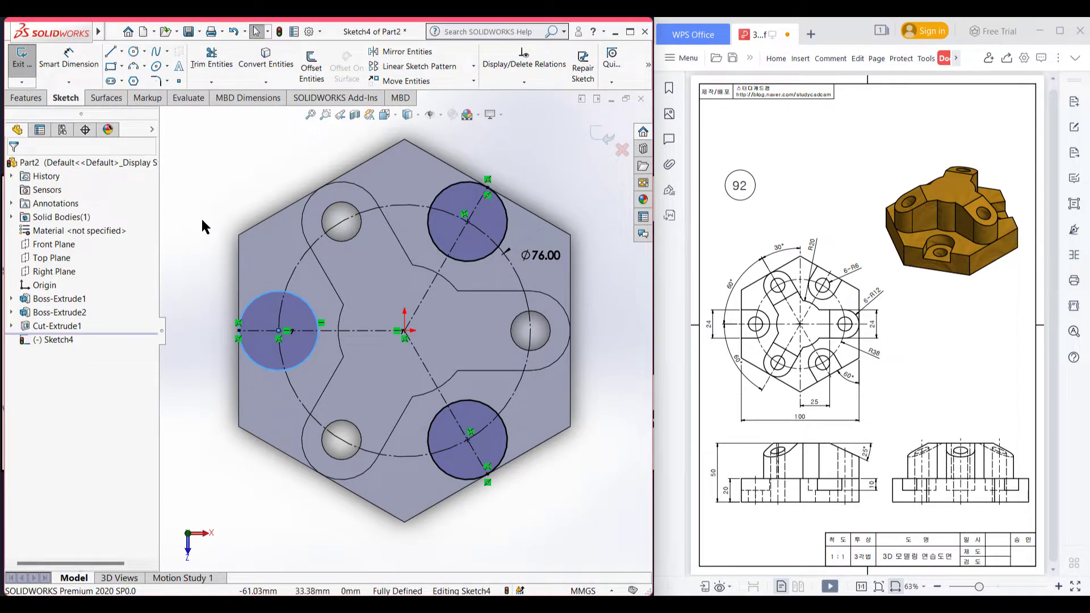
Offset the three centrelines 12 mm bi-directionally with dimensions and line cap ends, matching the drawing's 24 mm pocket width
drag(754, 310, 739, 310)
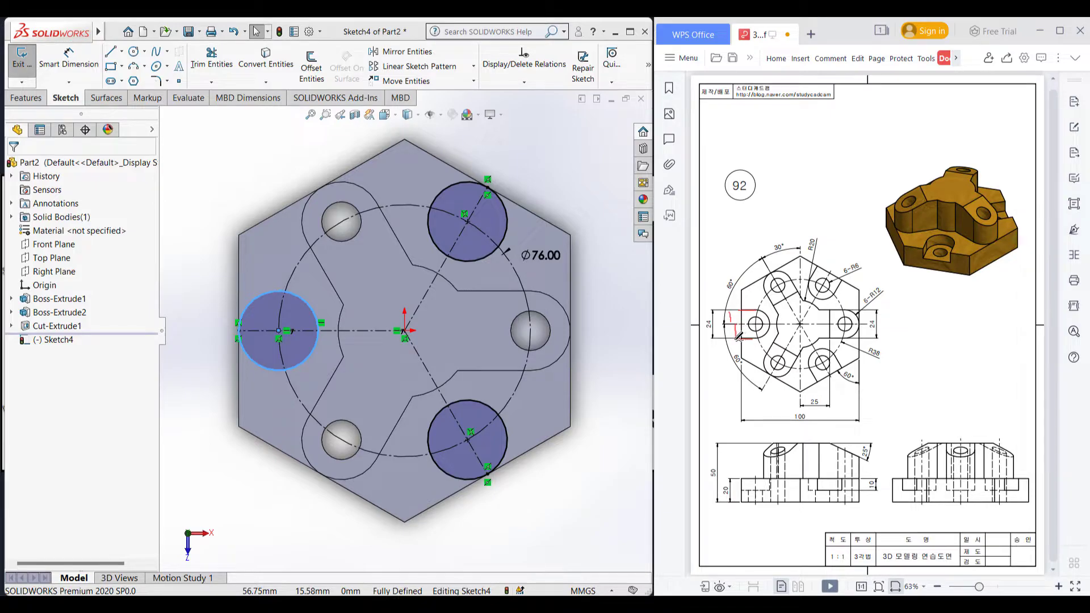
drag(711, 325, 736, 313)
click(312, 71)
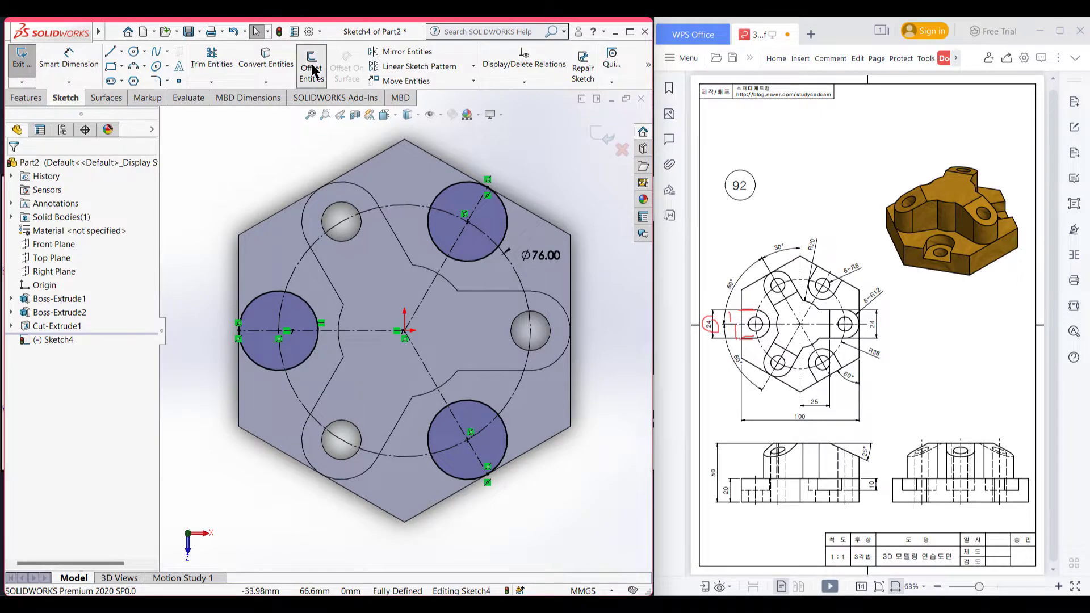
click(372, 334)
click(423, 364)
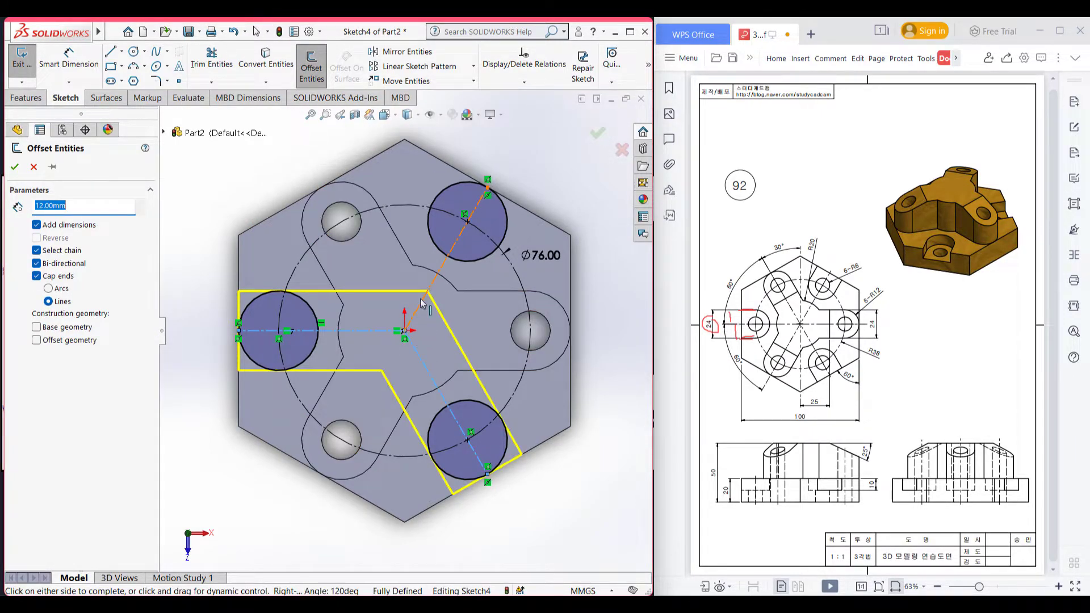
click(426, 293)
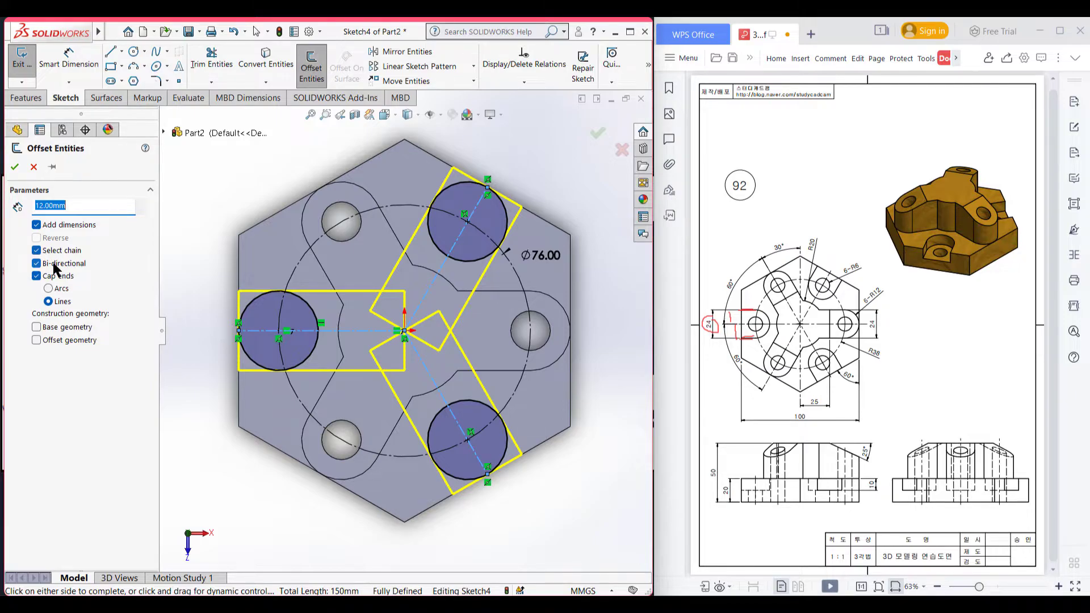
click(15, 167)
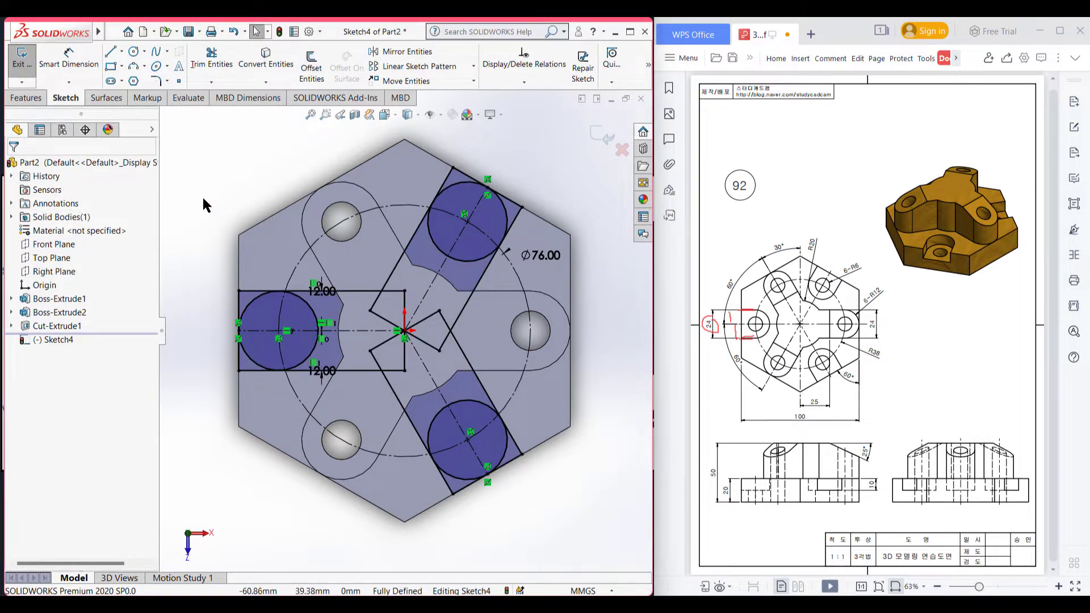
Trim the inner parts of the offset outlines and the outer circle arcs, leaving three round-ended pocket profiles at the hexagon edges
right_drag(214, 179, 183, 223)
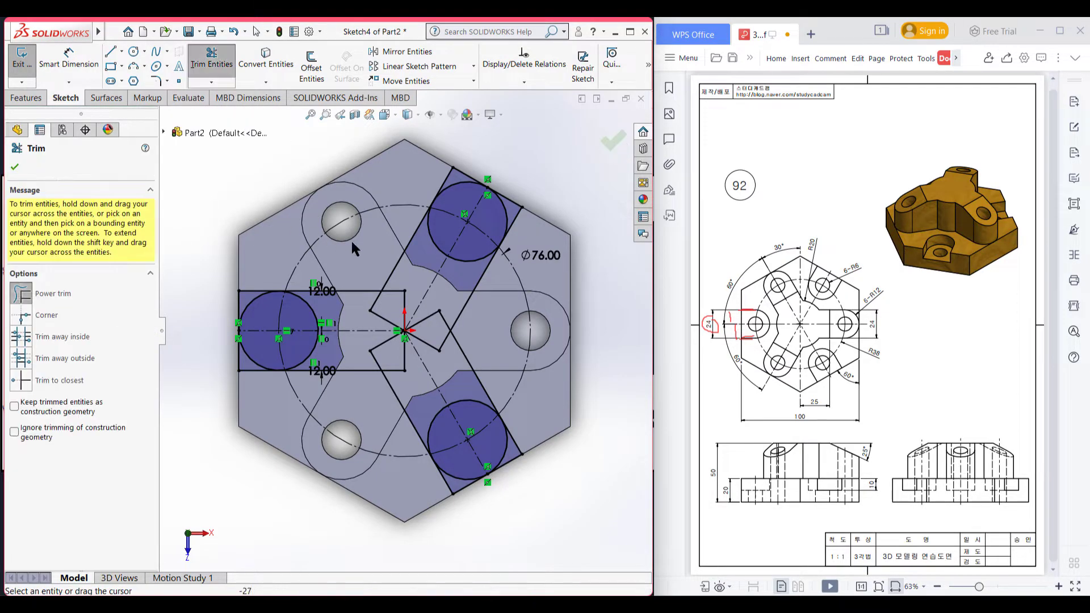
mouse_move(362, 274)
mouse_down()
mouse_move(393, 354)
mouse_move(420, 299)
mouse_move(379, 329)
mouse_move(369, 283)
mouse_move(402, 298)
mouse_move(389, 311)
mouse_move(432, 312)
mouse_move(436, 329)
mouse_move(467, 340)
mouse_move(410, 342)
mouse_move(388, 378)
mouse_move(369, 339)
mouse_move(338, 376)
mouse_move(373, 360)
mouse_up()
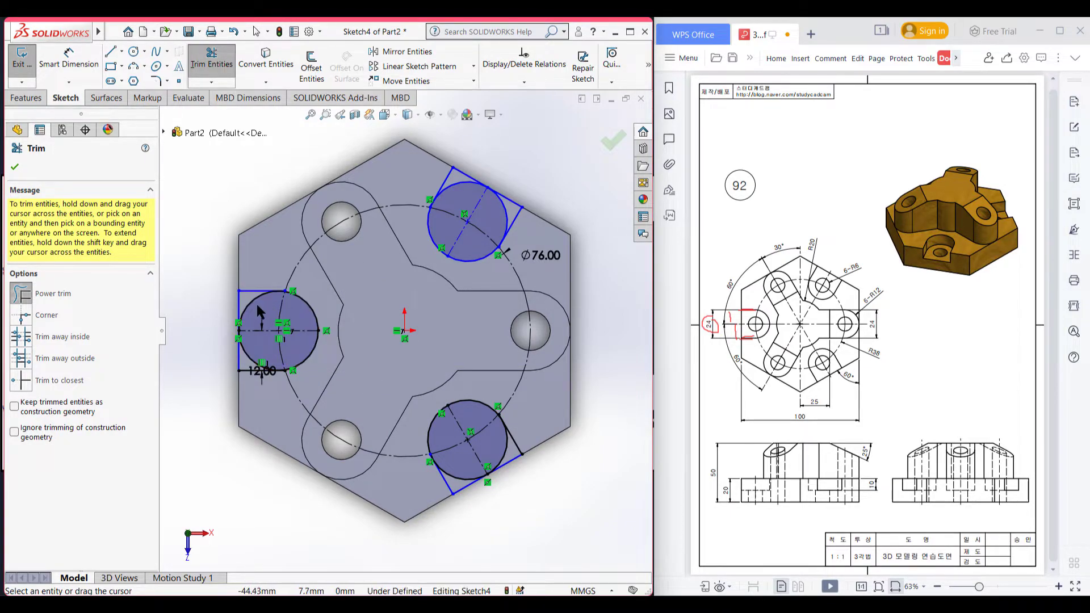
drag(254, 309, 253, 355)
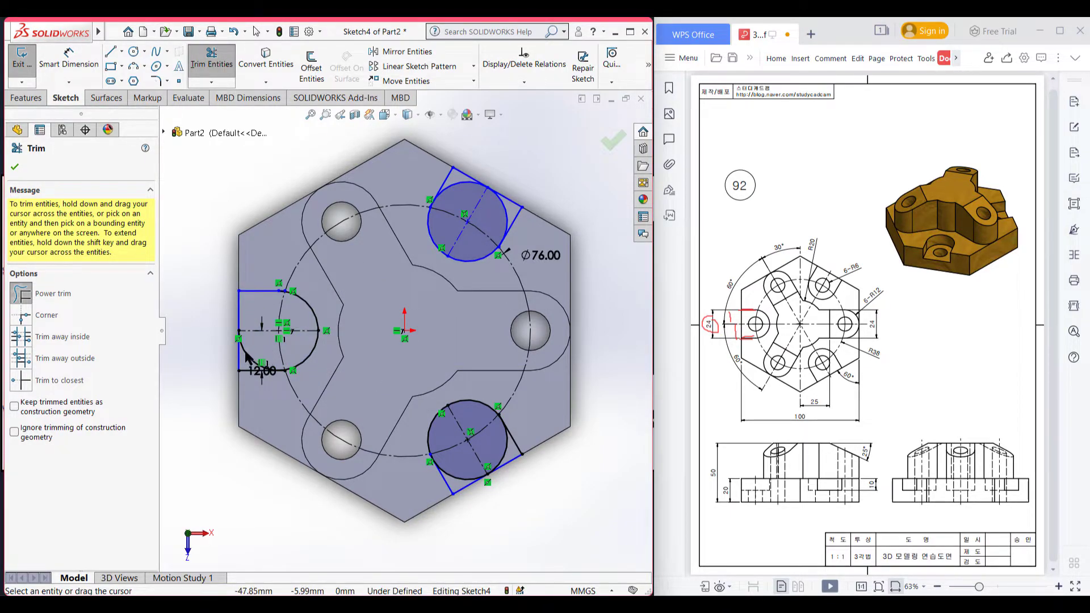
drag(463, 207, 452, 182)
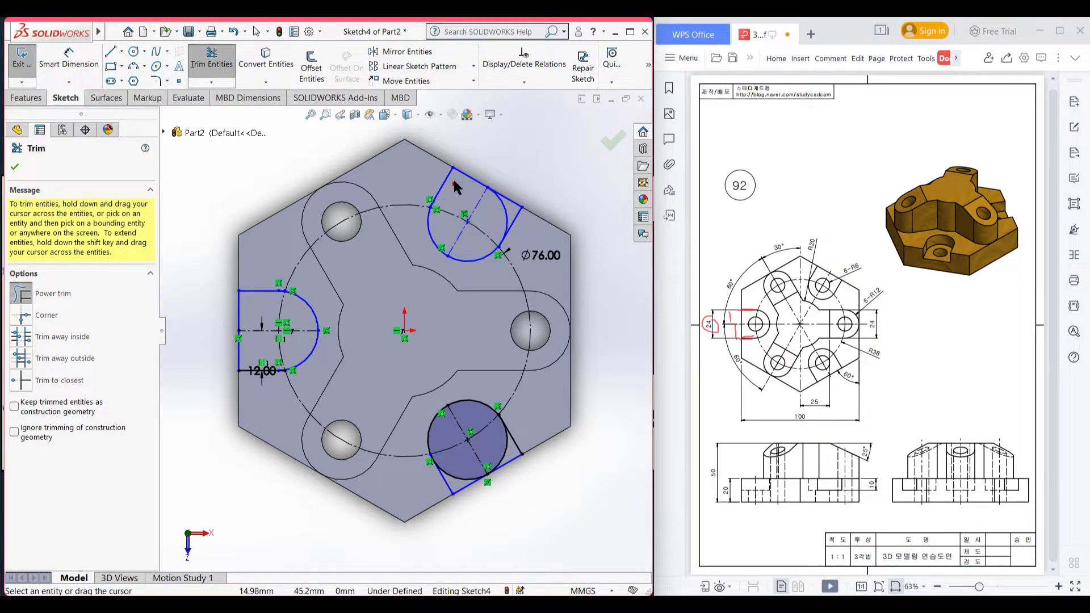
drag(508, 217, 510, 226)
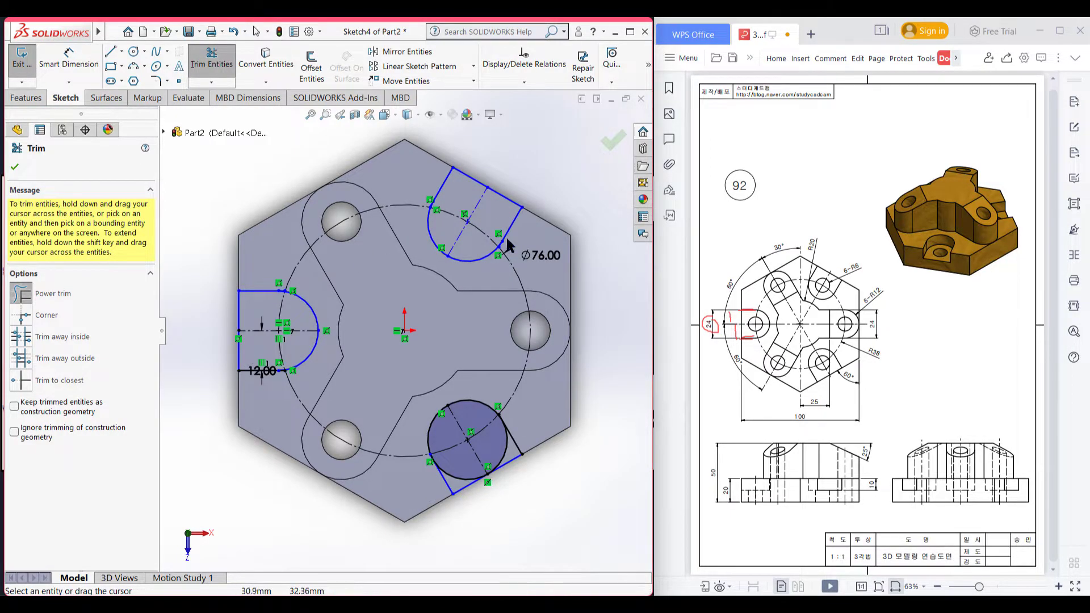
drag(505, 446, 517, 452)
drag(460, 480, 462, 489)
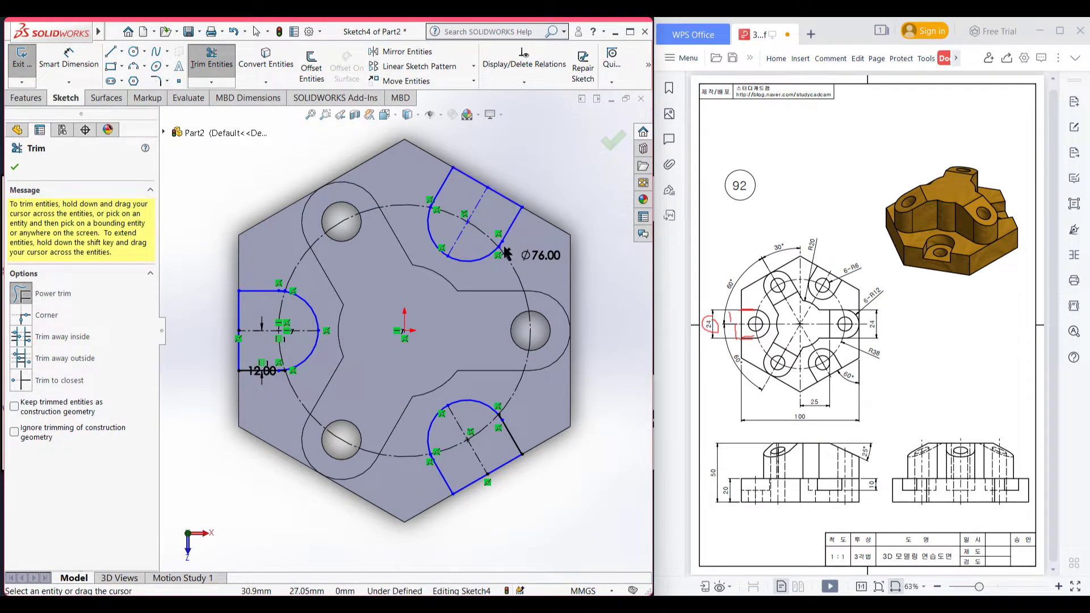
Trim the two short line ends overhanging the arc's tangent points on the upper-right pocket profile
scroll(504, 247, down, 10)
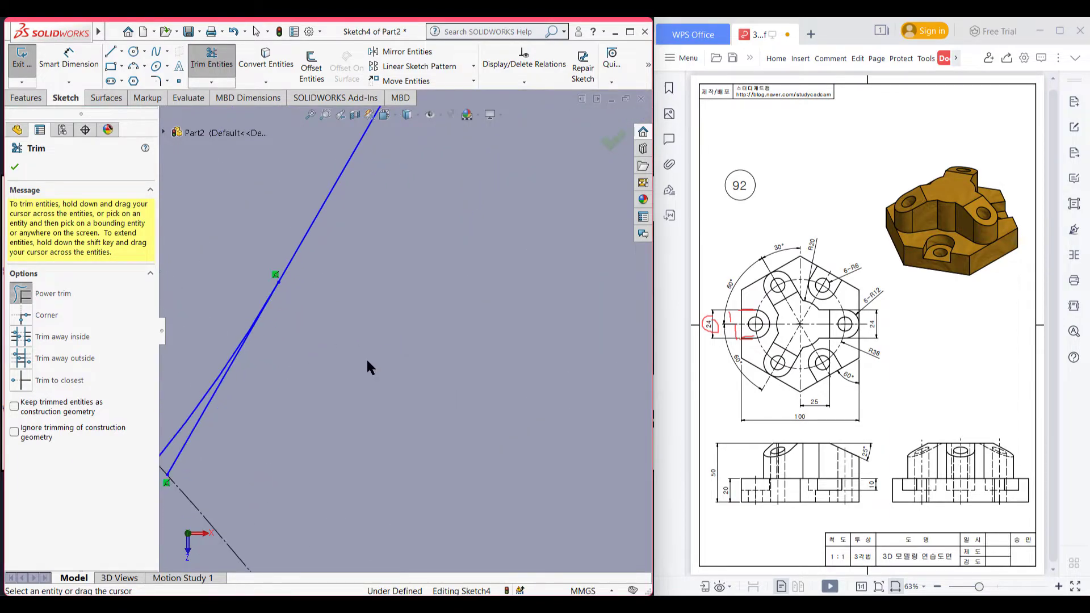
scroll(385, 352, up, 3)
click(277, 397)
scroll(281, 391, up, 5)
scroll(290, 286, up, 5)
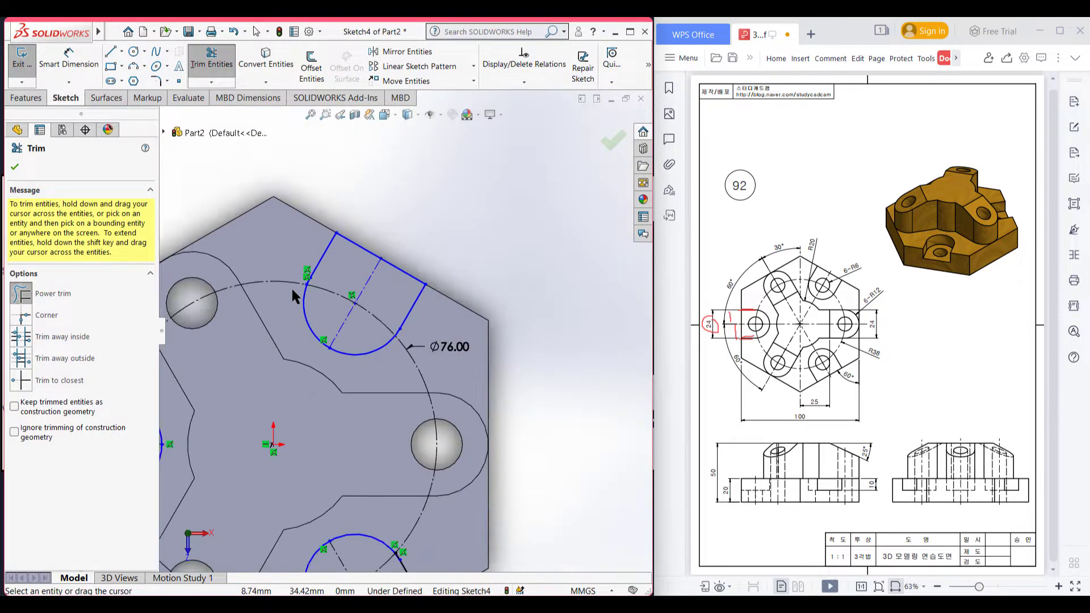
scroll(358, 316, down, 8)
scroll(406, 312, down, 2)
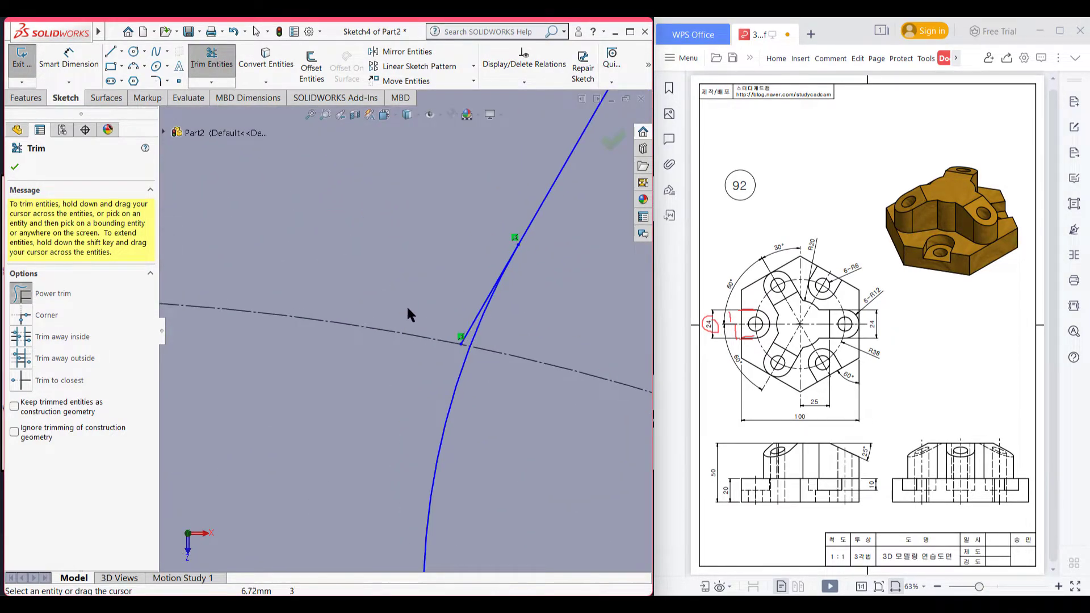
scroll(449, 308, down, 2)
click(474, 341)
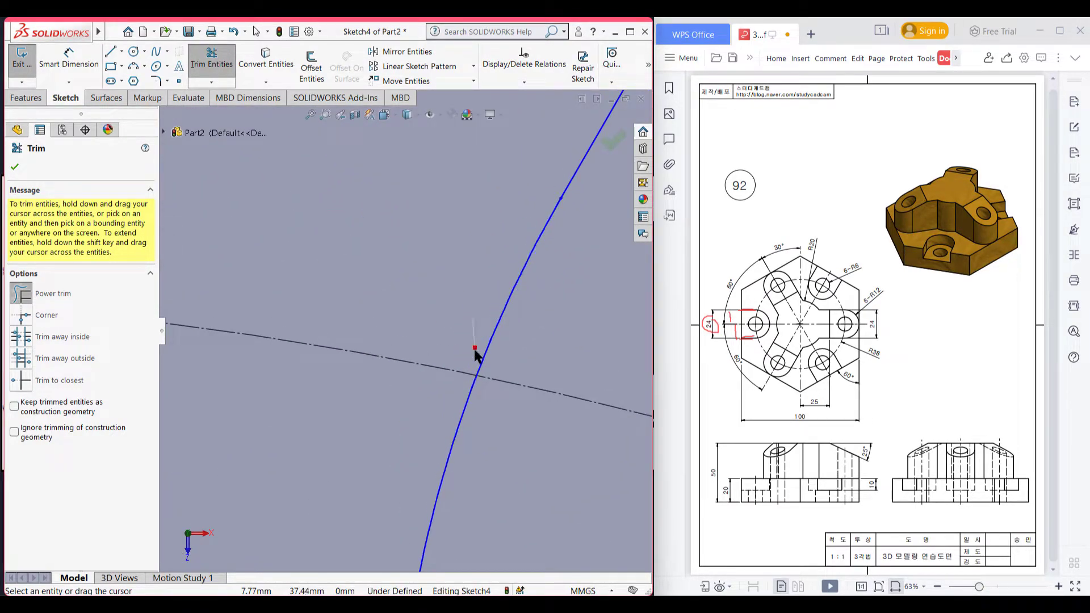
Trim the upper and lower line ends overhanging the arc of the left pocket profile
scroll(474, 347, up, 6)
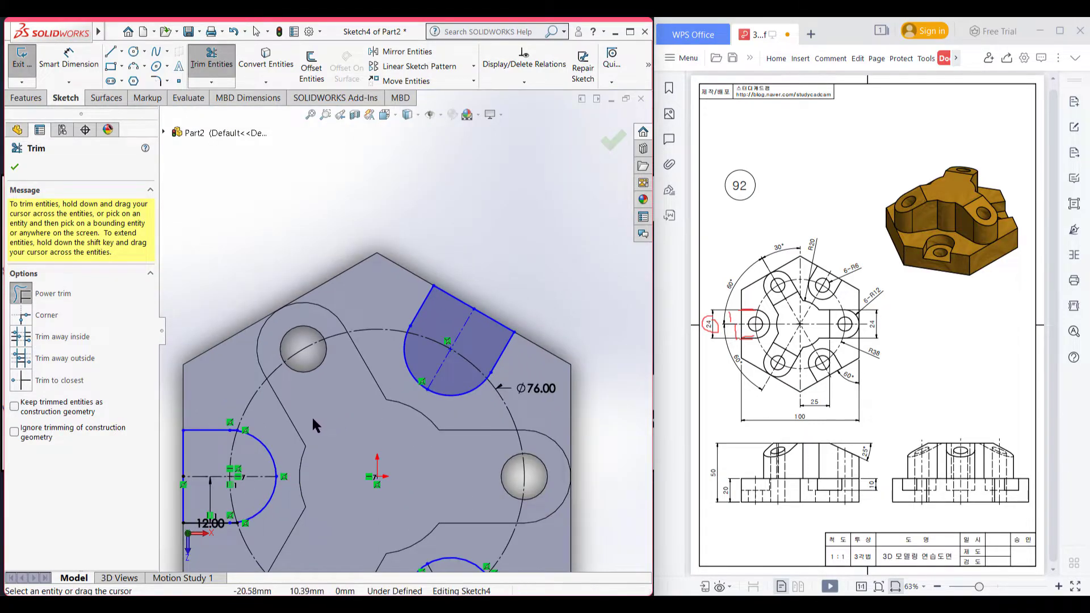
scroll(312, 415, down, 8)
scroll(397, 333, down, 4)
click(434, 323)
scroll(390, 427, up, 5)
scroll(396, 431, down, 3)
scroll(396, 430, down, 5)
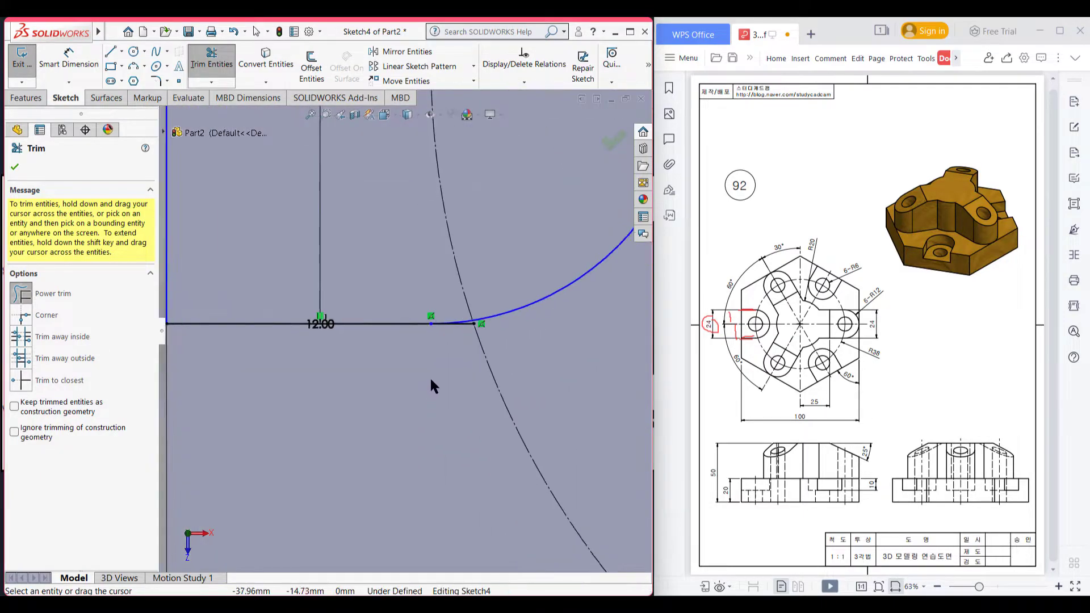
drag(499, 216, 508, 206)
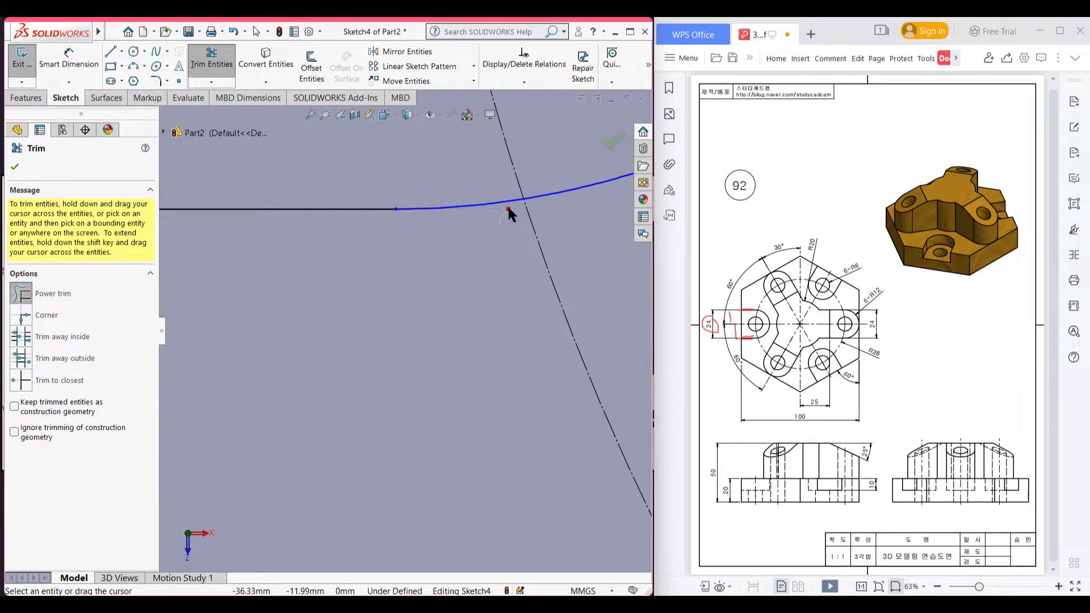
Trim both line ends overhanging the arc of the lower-right pocket profile and finish trimming
scroll(507, 207, up, 5)
scroll(471, 307, up, 5)
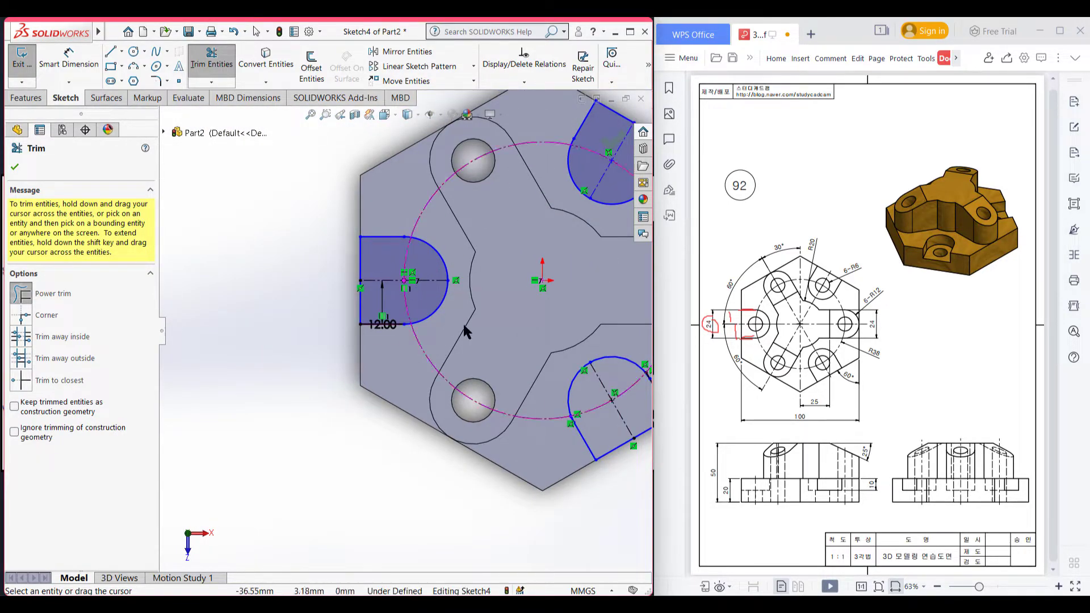
scroll(451, 319, up, 4)
scroll(470, 381, down, 4)
scroll(470, 382, down, 6)
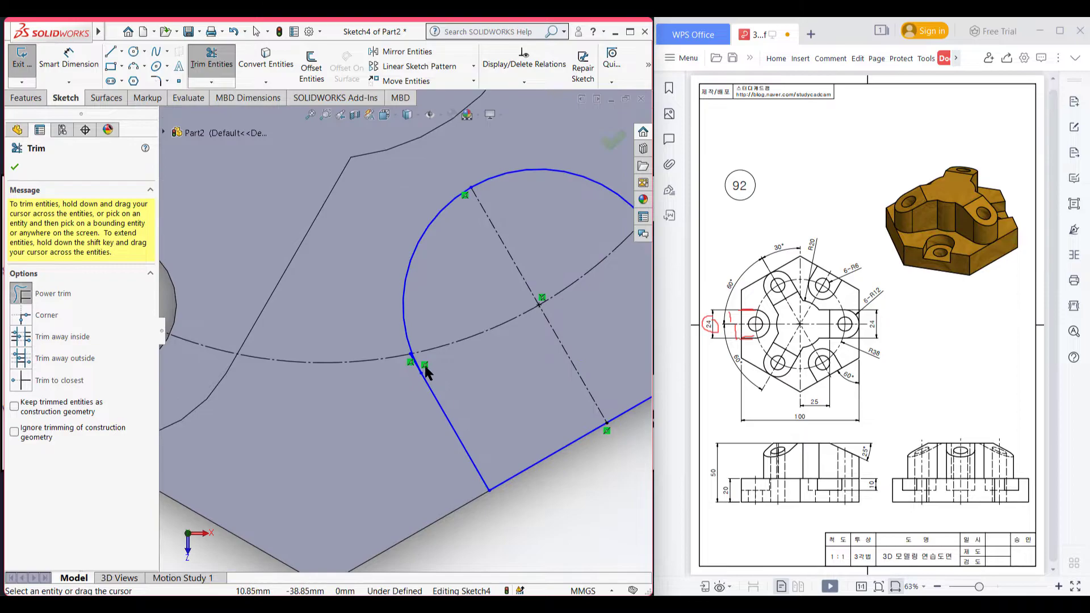
drag(292, 294, 299, 292)
scroll(403, 329, up, 6)
scroll(508, 286, up, 2)
scroll(503, 281, down, 7)
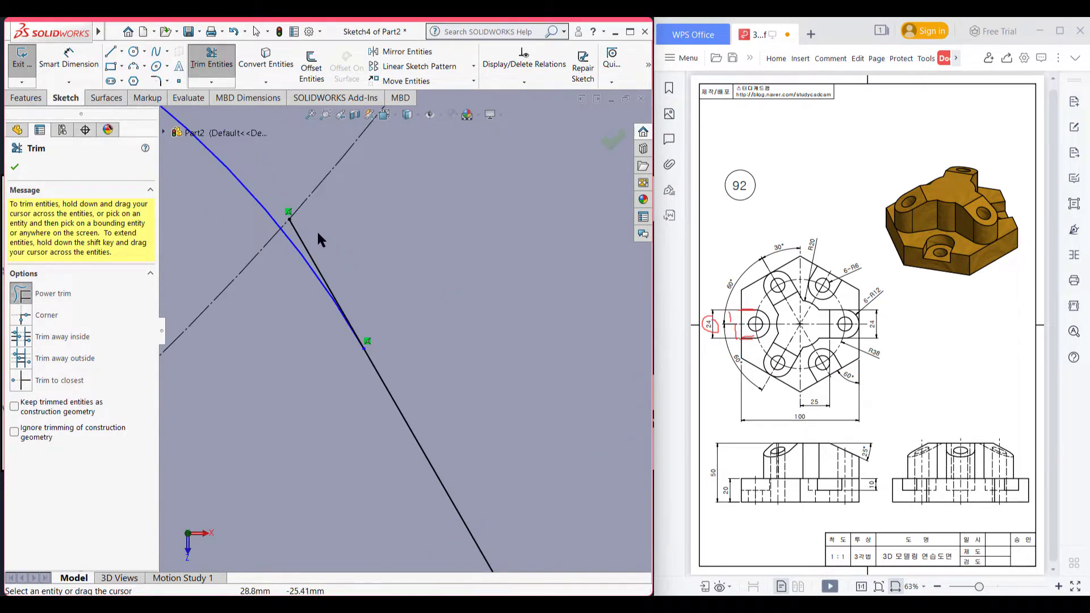
drag(296, 227, 291, 226)
scroll(372, 289, up, 5)
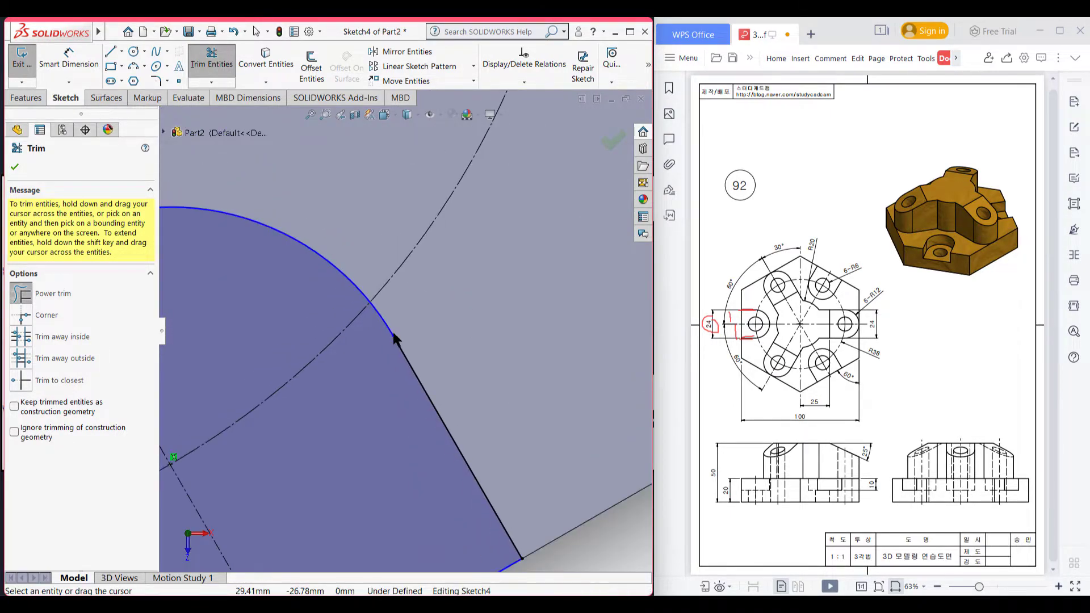
scroll(406, 339, up, 5)
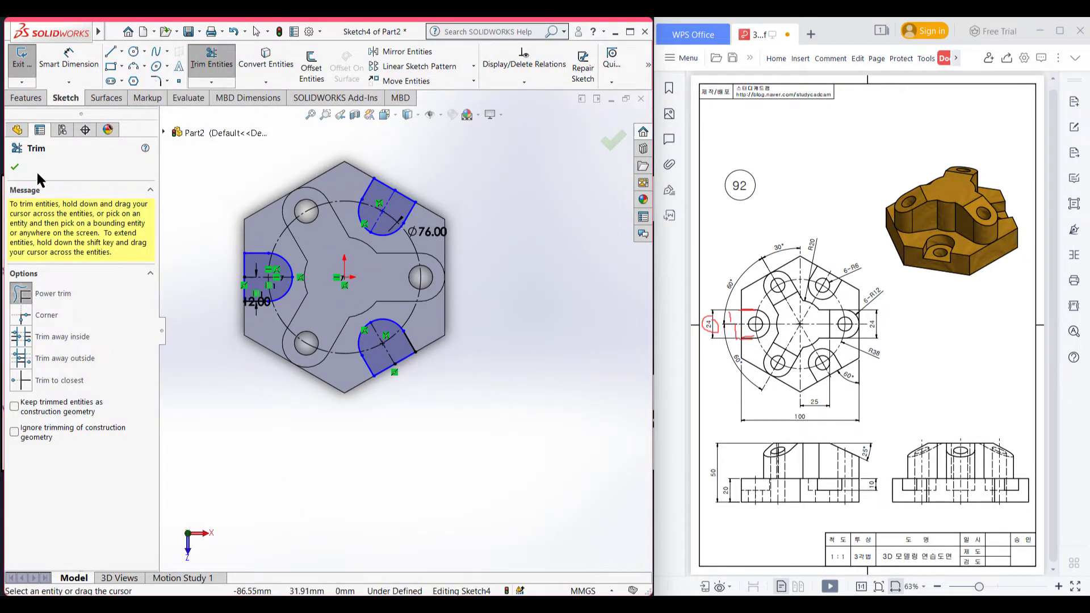
click(15, 168)
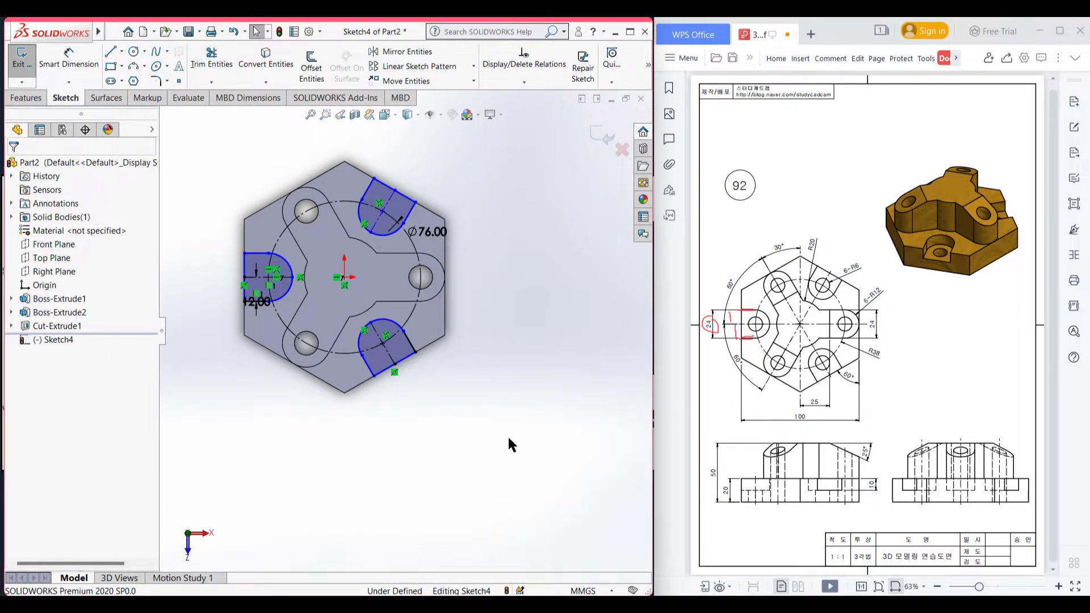
Cut the three pocket profiles into the hexagonal base with a blind Extruded Cut 10 mm deep
key(ctrl+7)
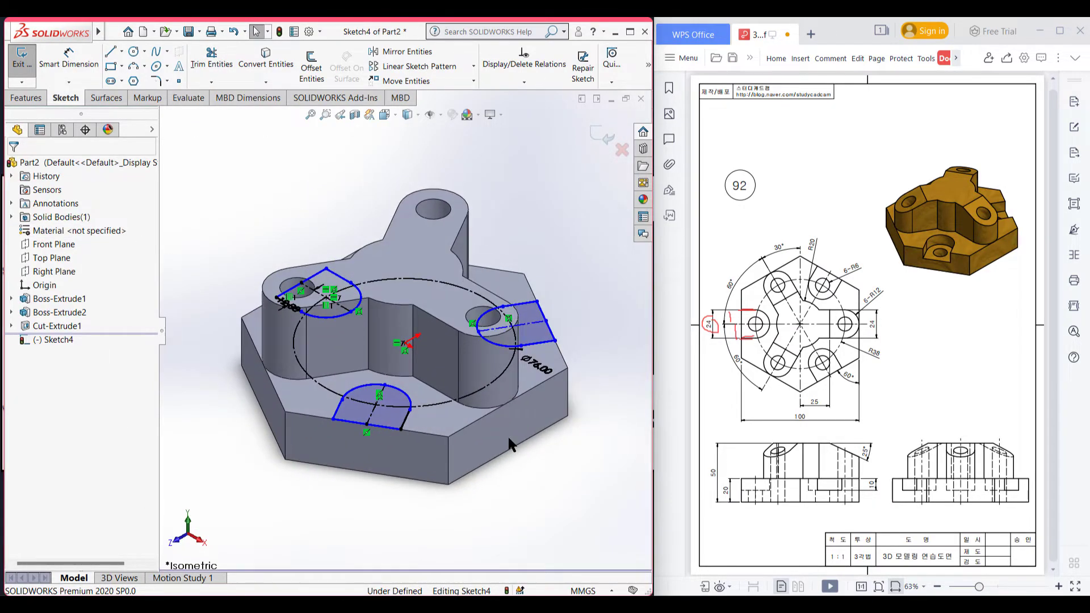
click(24, 99)
click(202, 68)
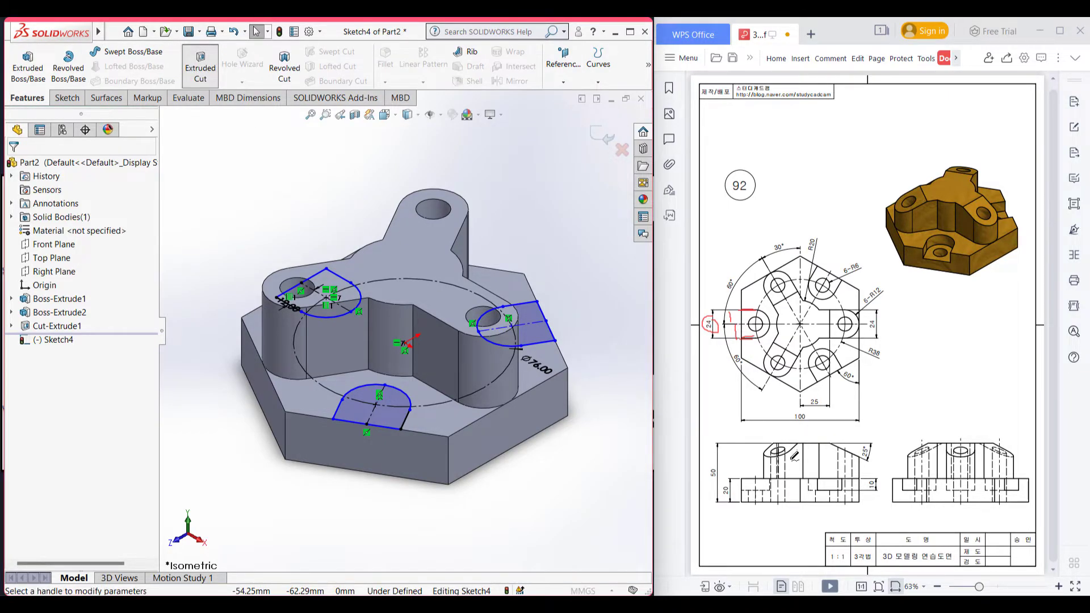
drag(876, 476, 875, 495)
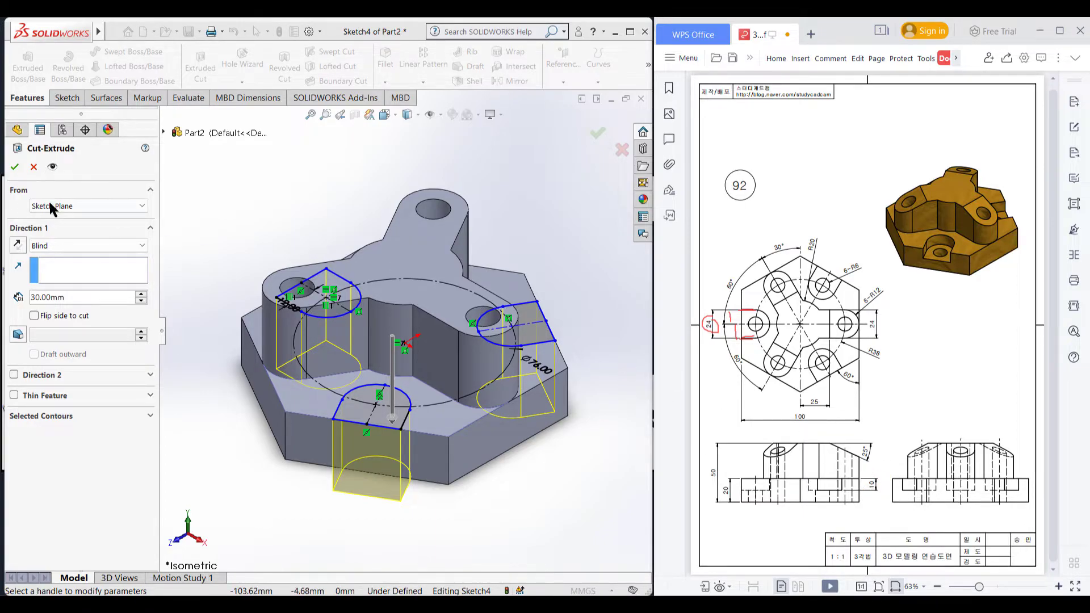
double_click(64, 296)
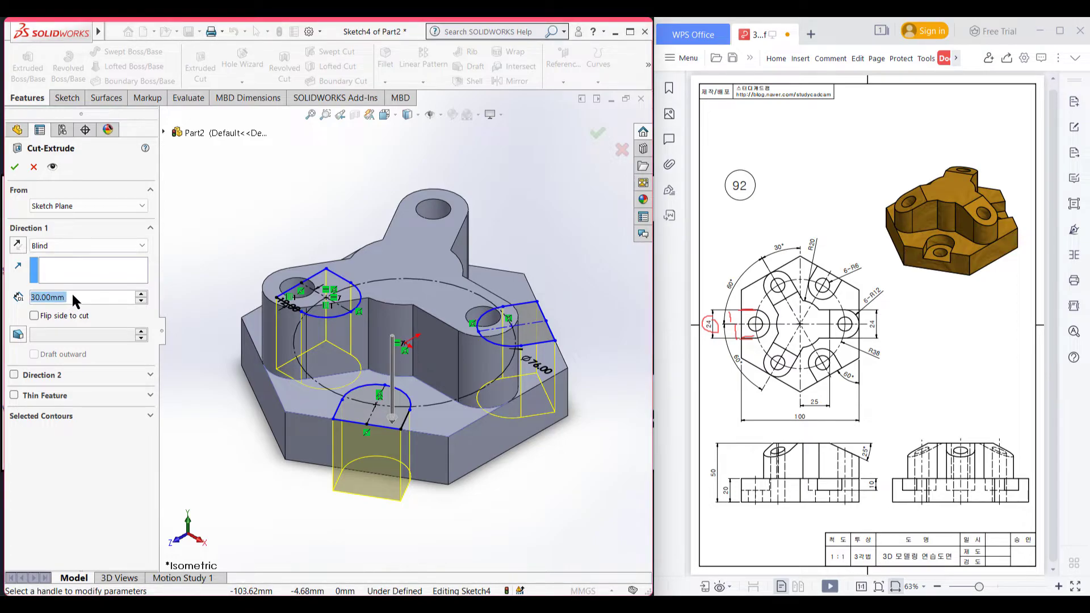
text(10)
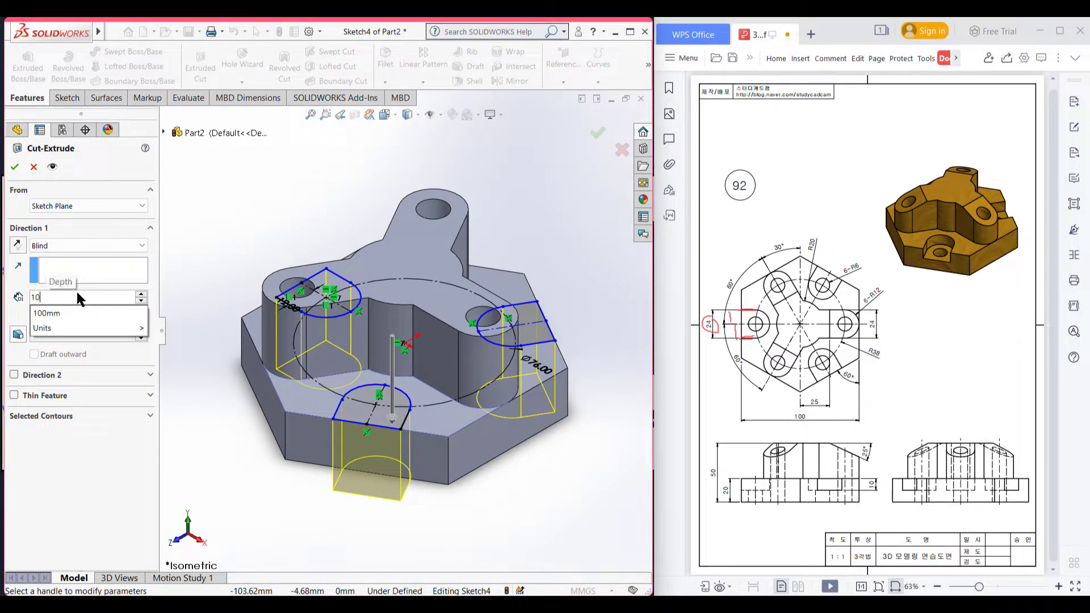
key(Return)
click(15, 166)
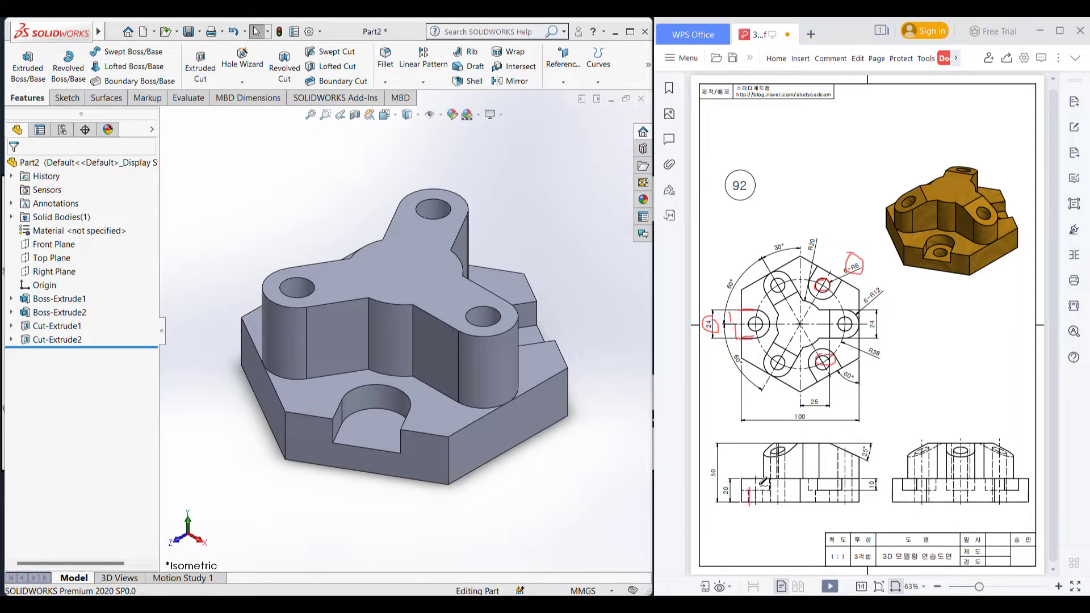
Start a sketch on the front pocket's floor and draw a 12 mm diameter circle (6*2) concentric with that pocket's rounded end
click(379, 437)
right_click(372, 435)
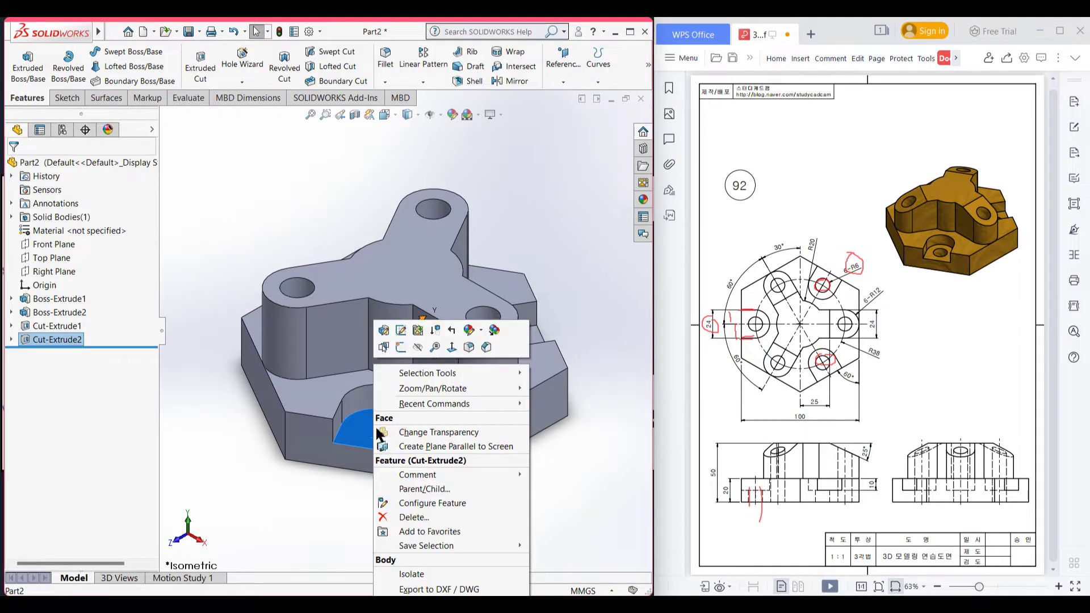
click(401, 349)
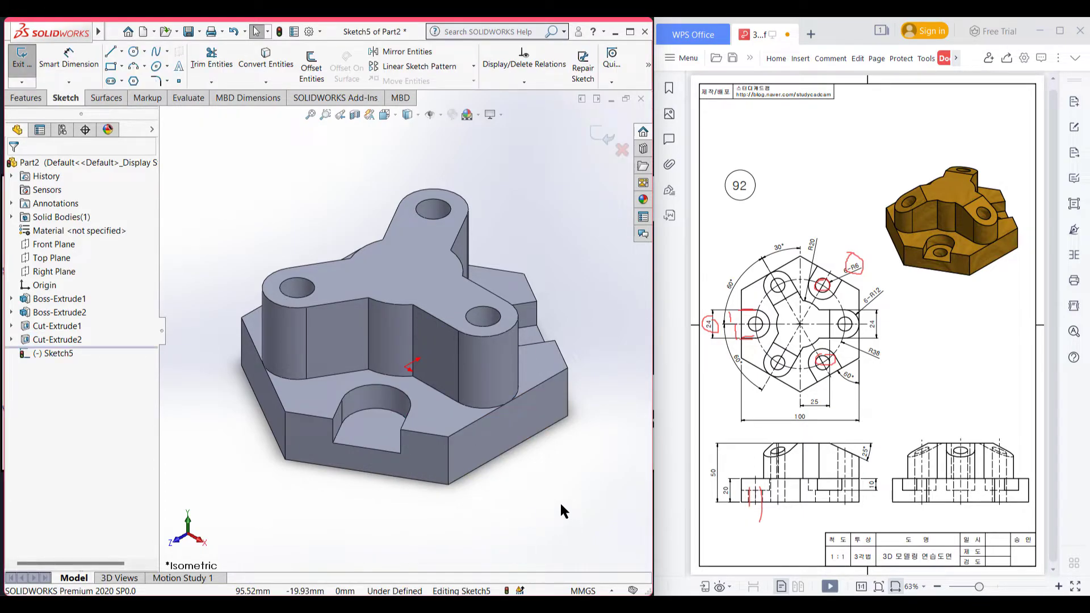
key(ctrl+8)
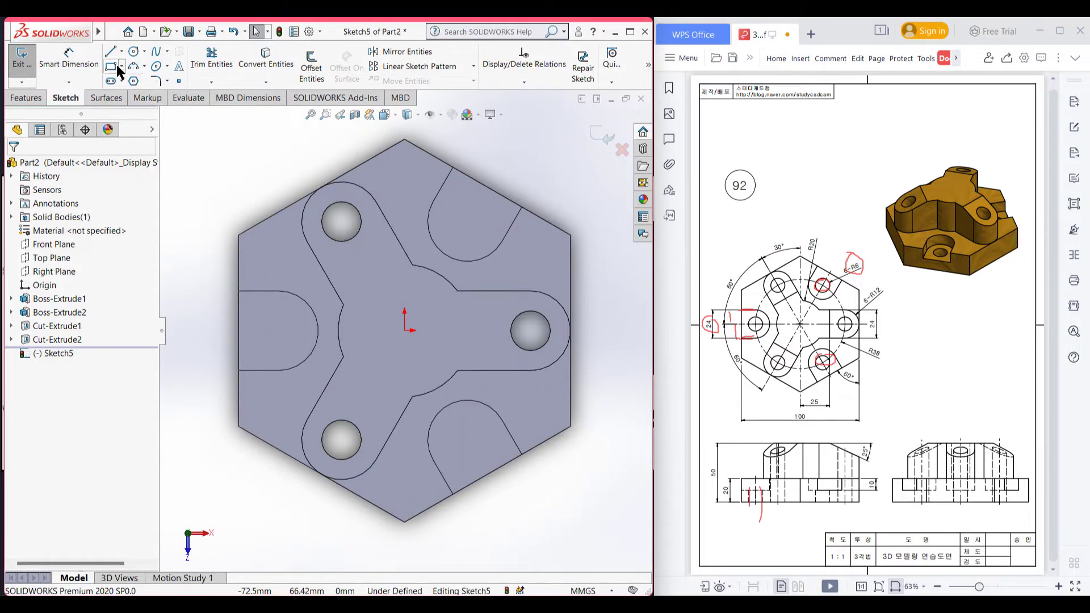
click(134, 52)
click(468, 440)
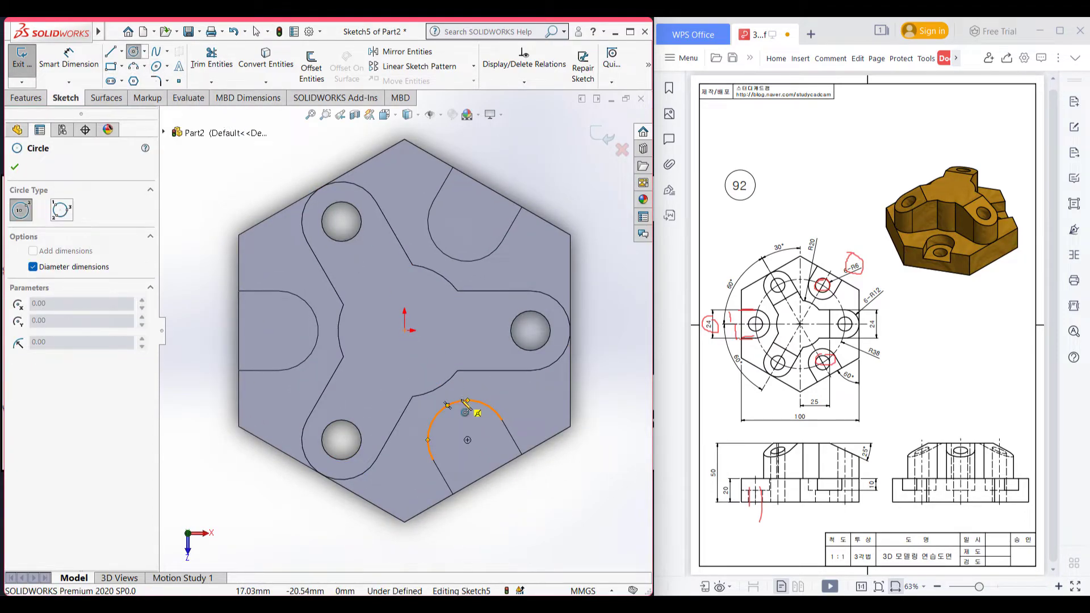
click(468, 441)
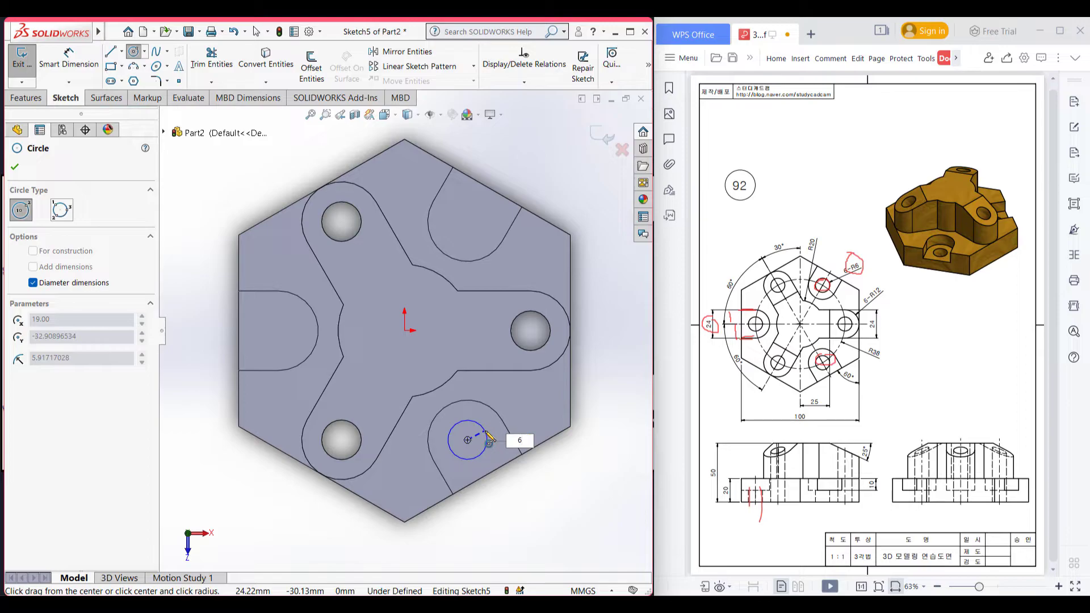
click(488, 438)
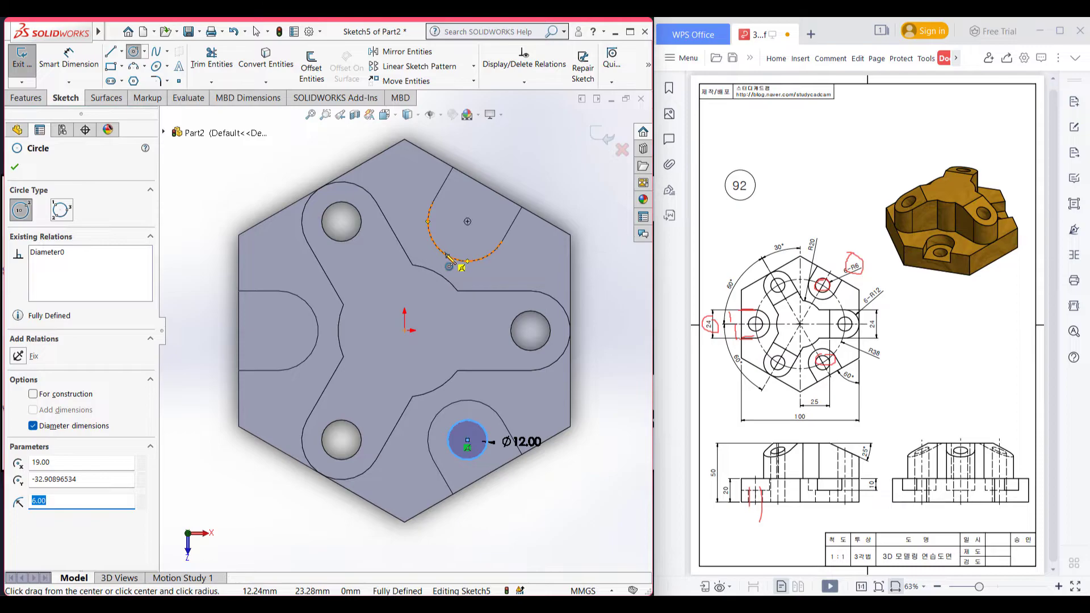
Draw 12 mm diameter circles (6*2) centred on the rounded ends of the upper-right and left pockets
click(468, 221)
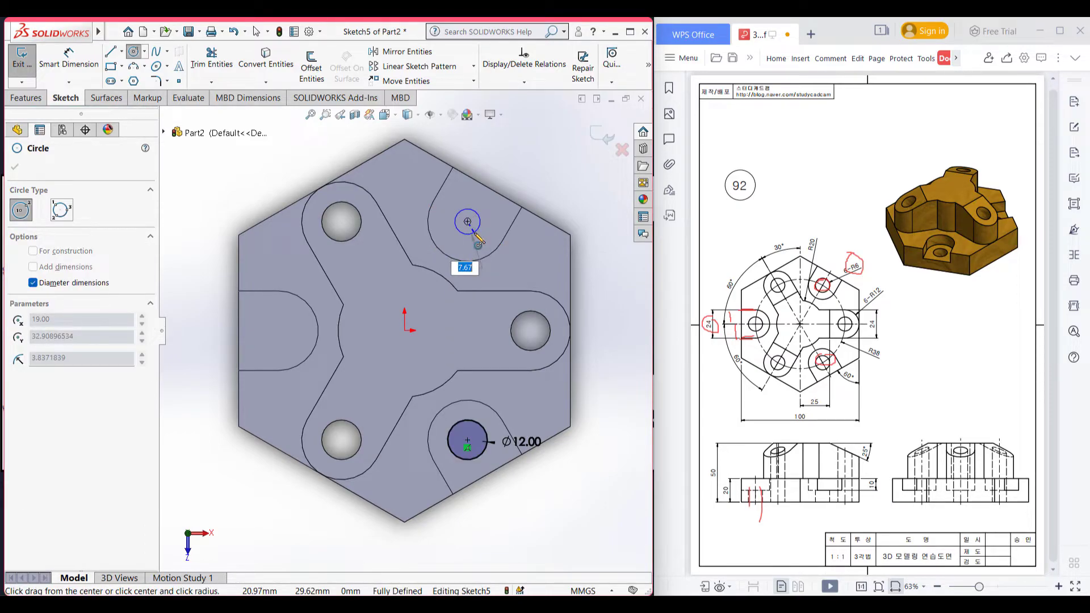
text(6*2)
key(Return)
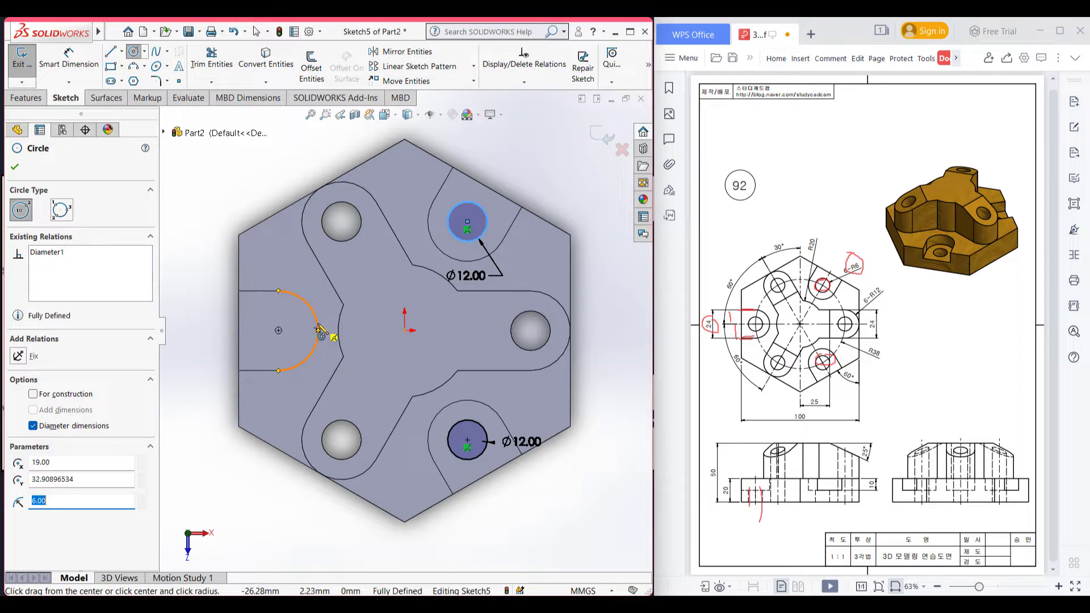
click(279, 330)
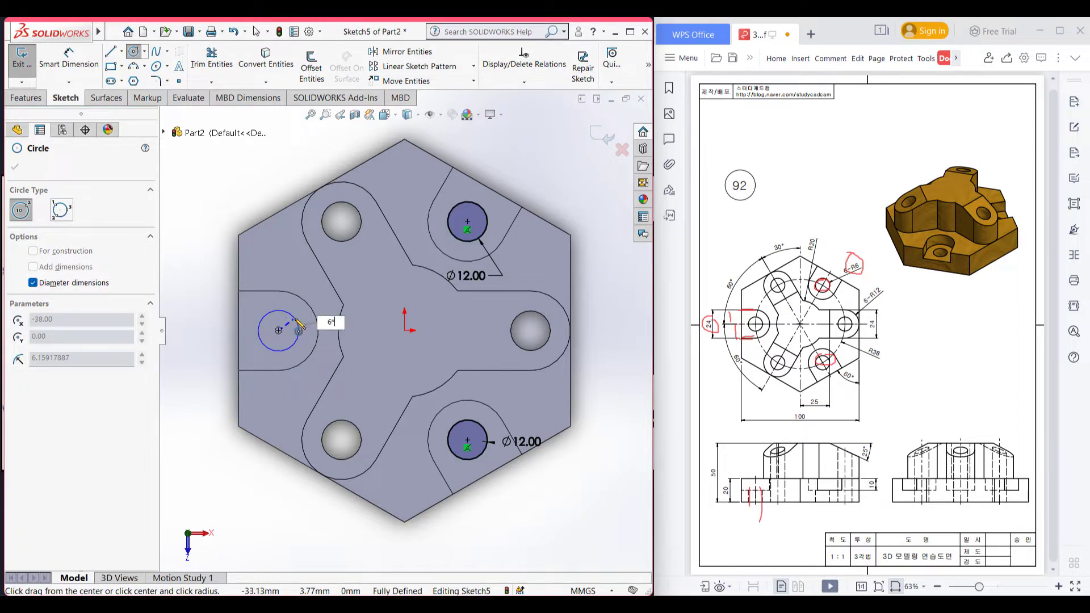
key(Return)
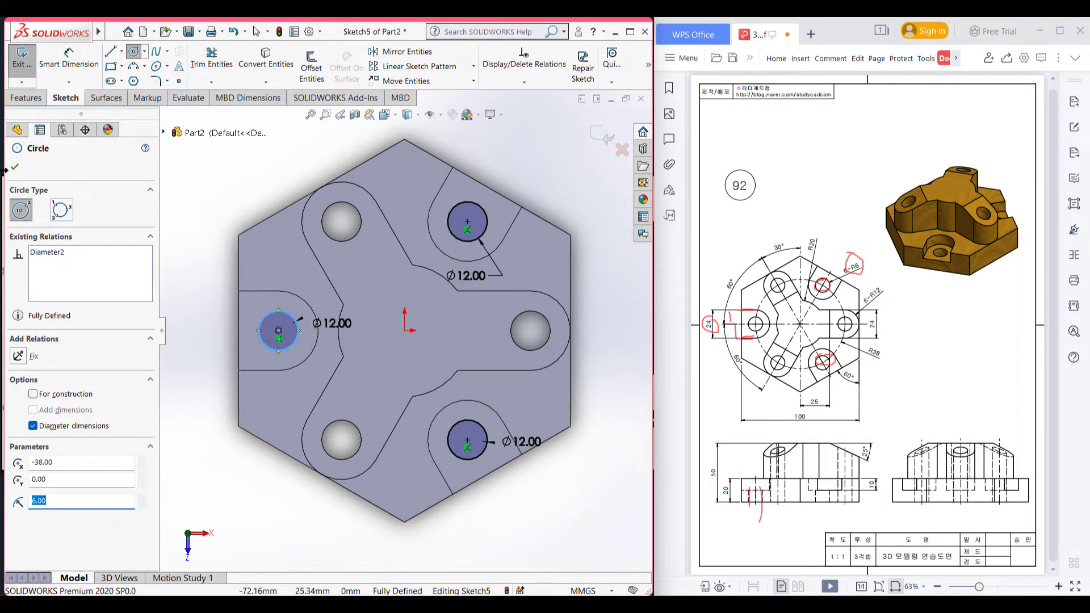
Cut the three 12 mm circles through the pocket floors with an Extruded Cut set to Through All - Both
click(14, 169)
click(210, 193)
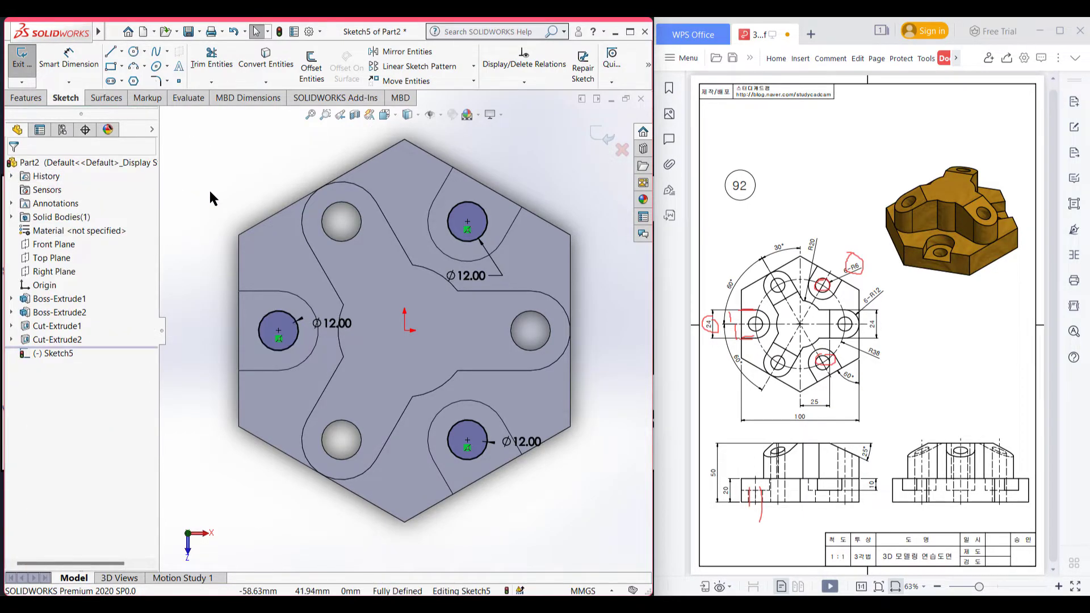
key(ctrl+7)
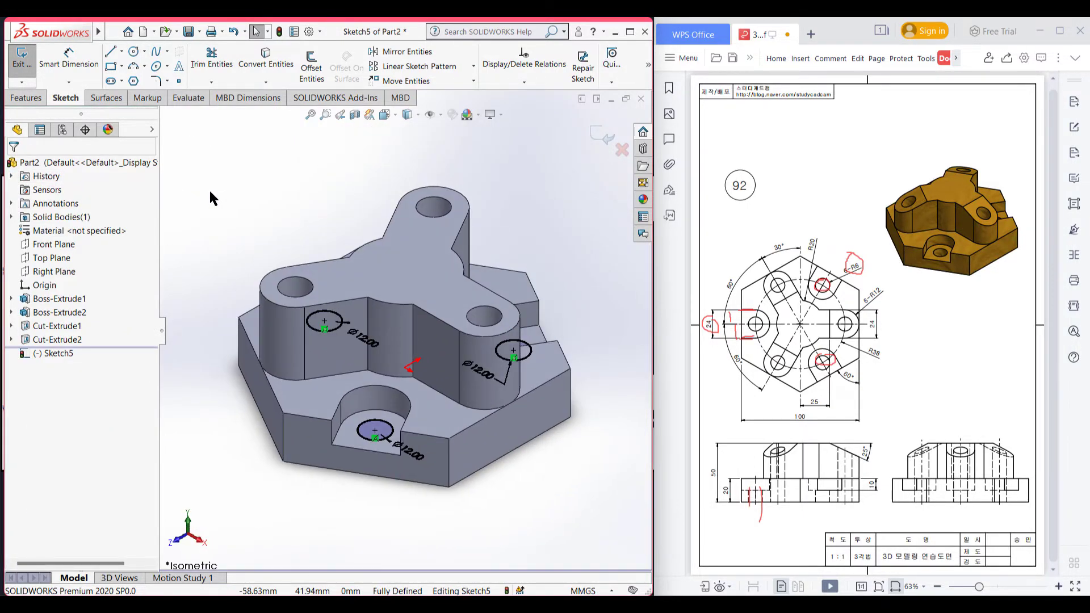
click(30, 97)
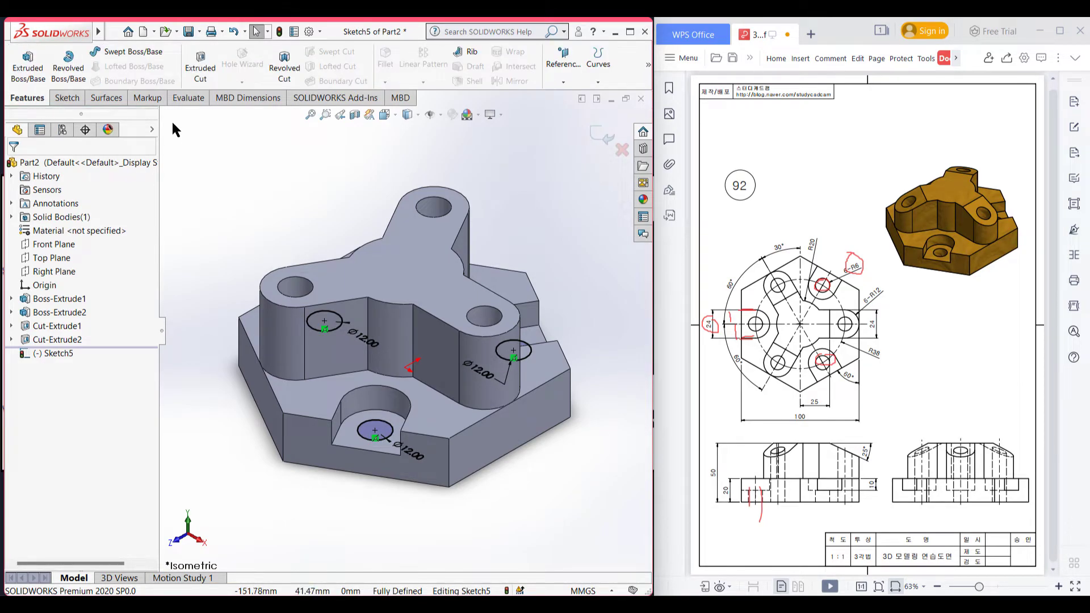
click(196, 74)
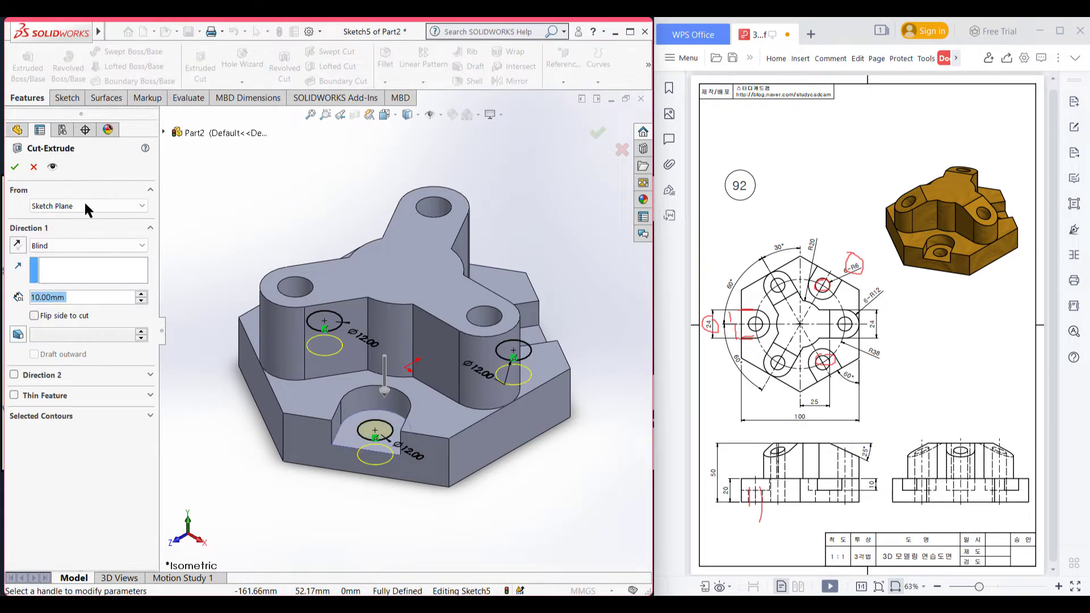
click(100, 247)
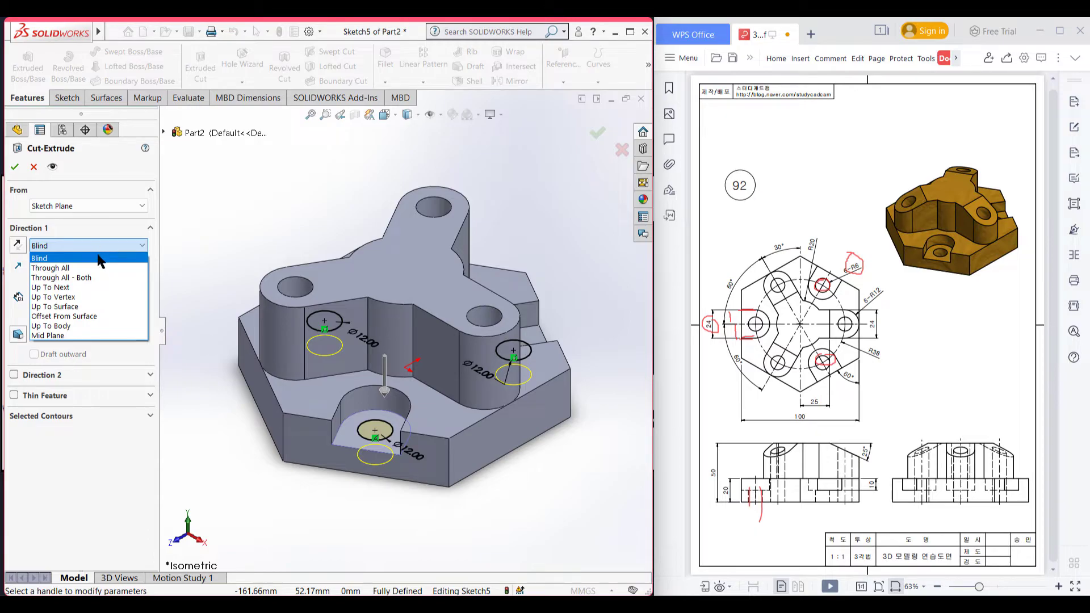
click(93, 277)
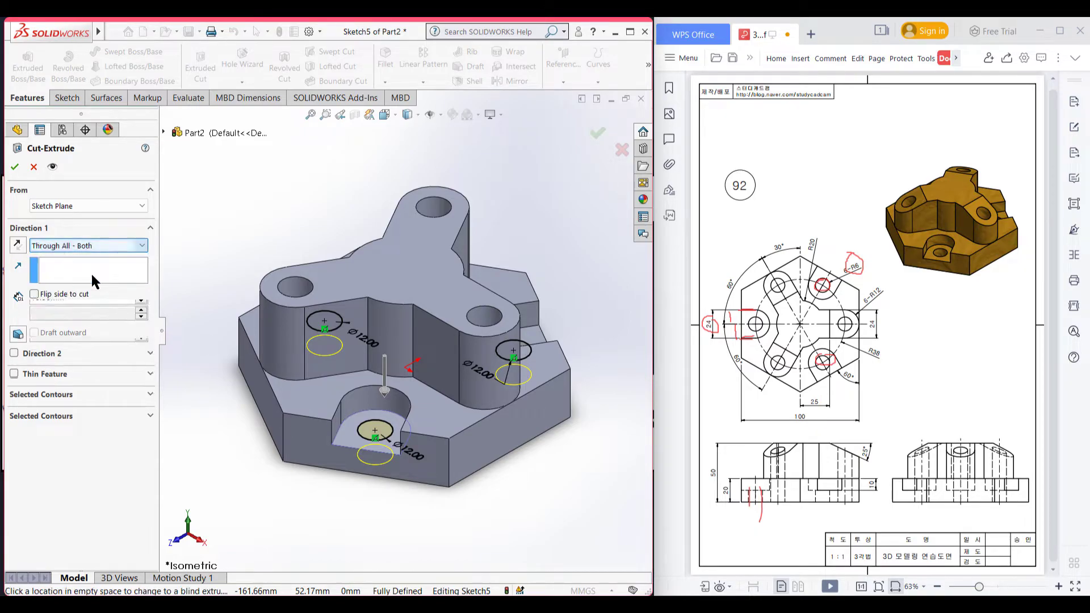
click(15, 166)
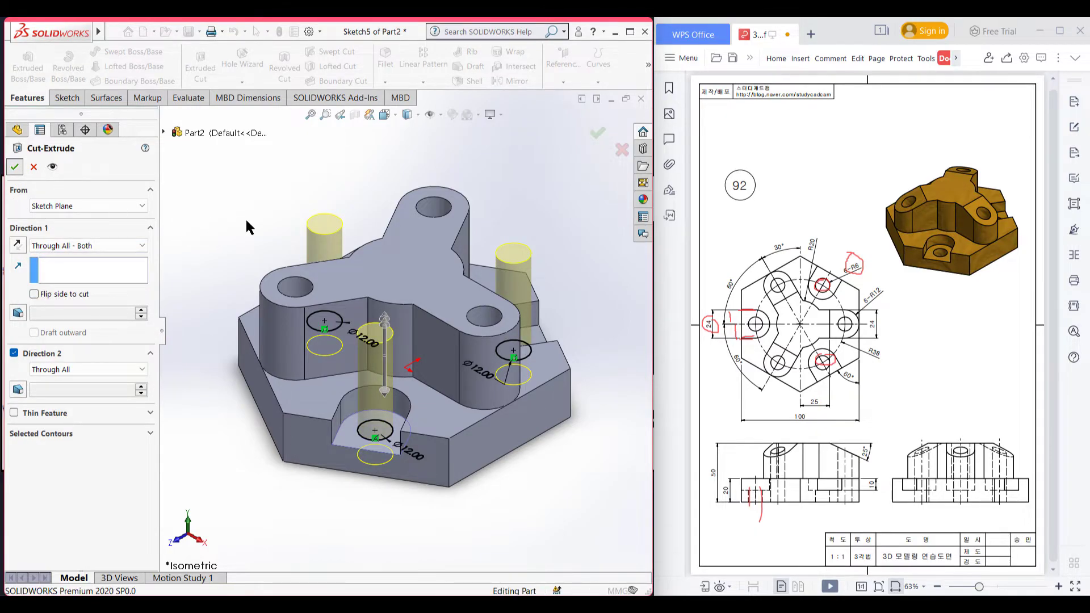
middle_drag(240, 226, 227, 299)
key(ctrl+7)
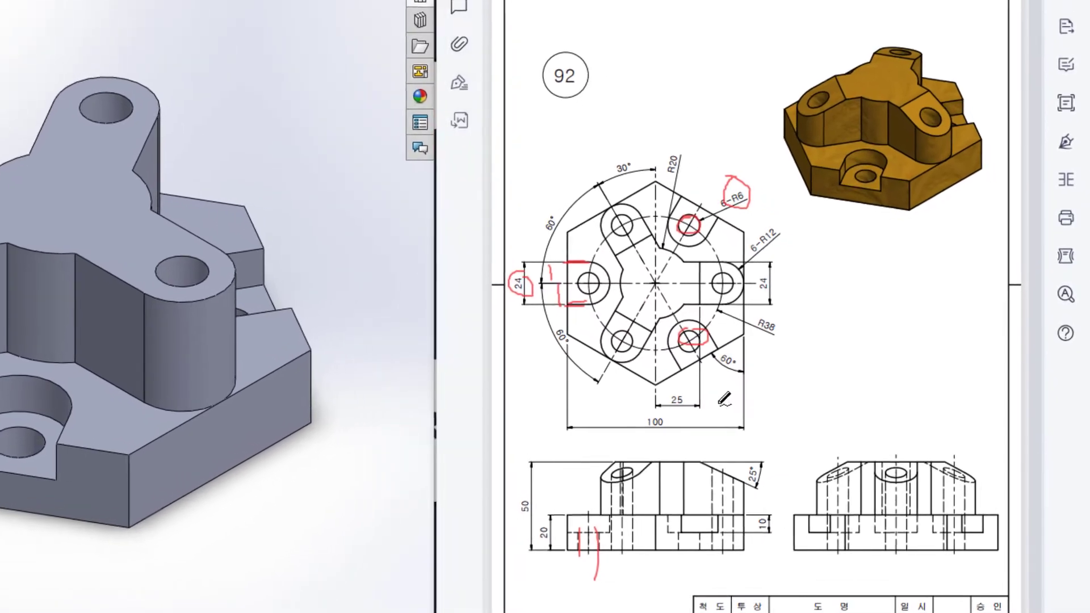
Examine the drawing's sloped arm ends, marking the slope angle, its start distance from the centre and the arms it applies to
drag(784, 405, 827, 398)
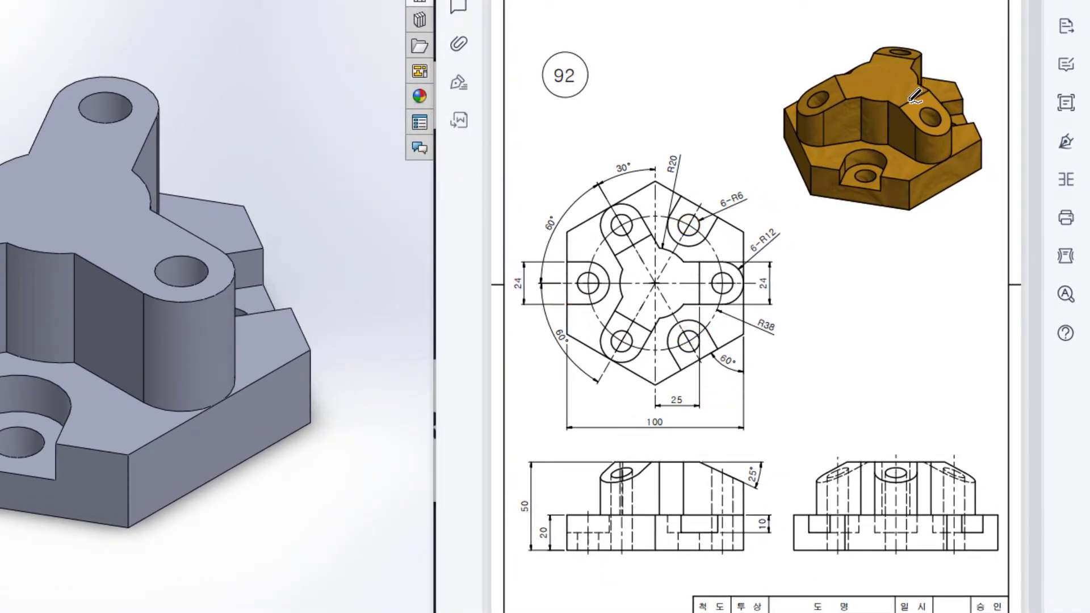
mouse_move(909, 100)
mouse_down()
mouse_move(931, 93)
mouse_move(895, 124)
mouse_move(964, 121)
mouse_move(908, 95)
mouse_up()
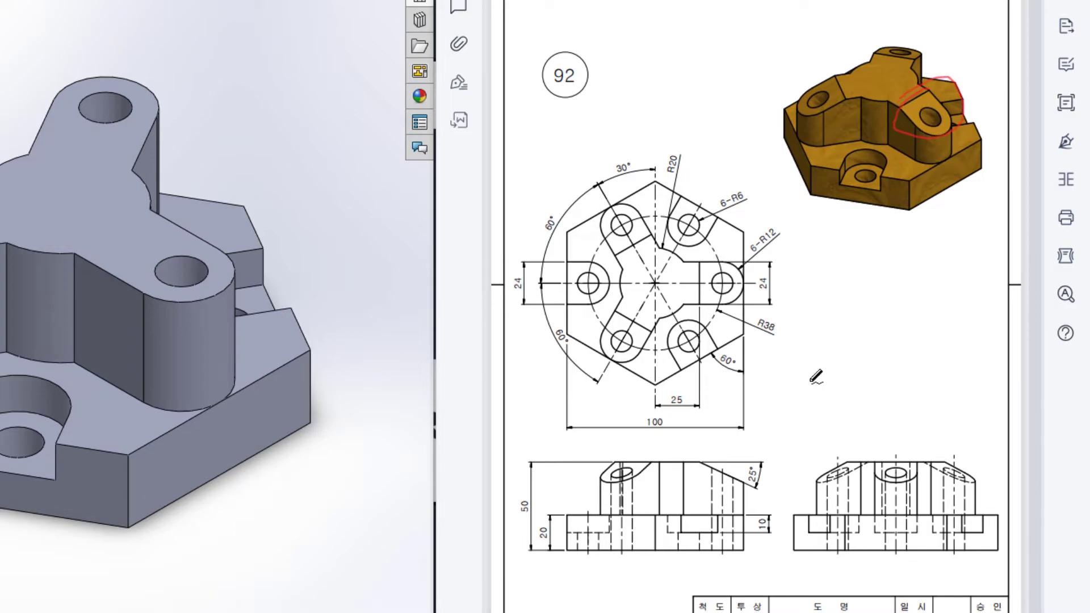
drag(698, 462, 773, 496)
mouse_move(760, 455)
mouse_down()
mouse_move(732, 480)
mouse_move(779, 468)
mouse_move(727, 448)
mouse_up()
mouse_move(697, 262)
mouse_down()
mouse_move(700, 391)
mouse_move(660, 391)
mouse_move(699, 389)
mouse_up()
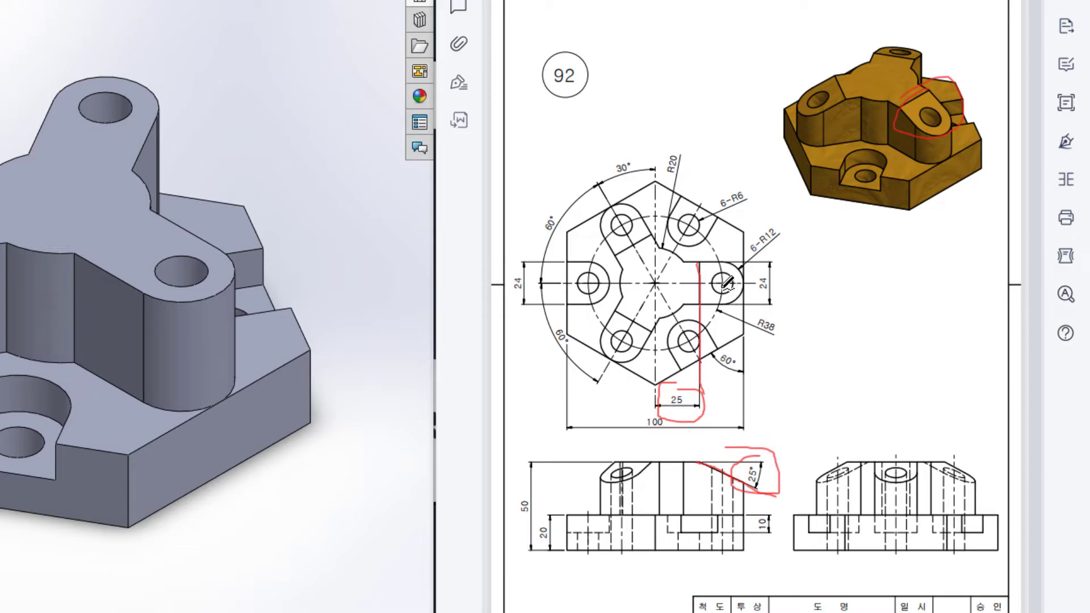
mouse_move(704, 262)
mouse_down()
mouse_move(736, 259)
mouse_move(755, 297)
mouse_move(701, 264)
mouse_up()
mouse_move(597, 200)
mouse_down()
mouse_move(658, 191)
mouse_move(602, 199)
mouse_up()
mouse_move(647, 311)
mouse_down()
mouse_move(596, 318)
mouse_move(615, 307)
mouse_up()
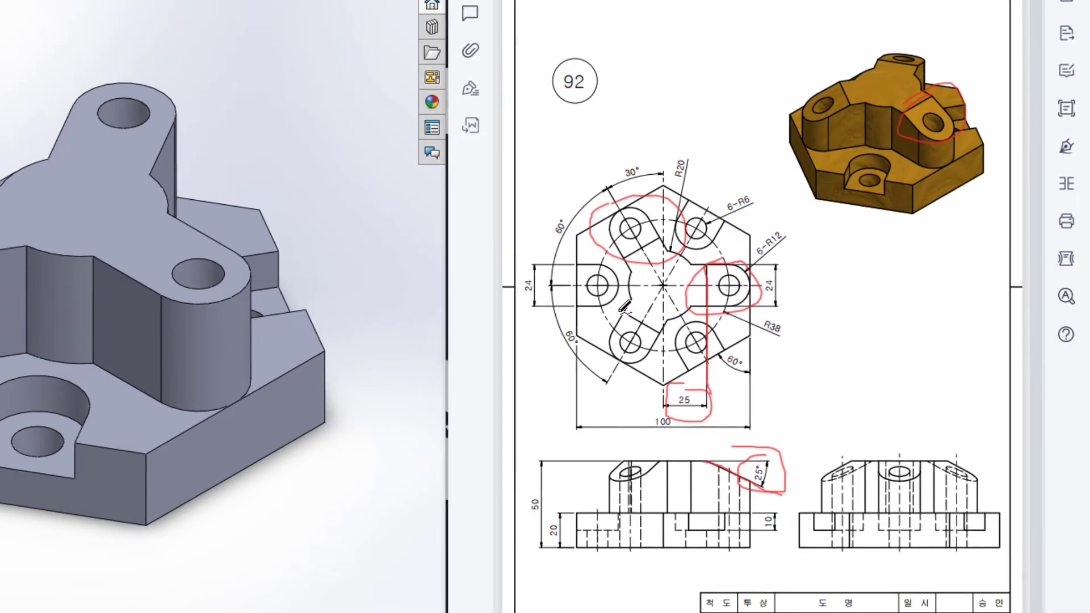
key(Escape)
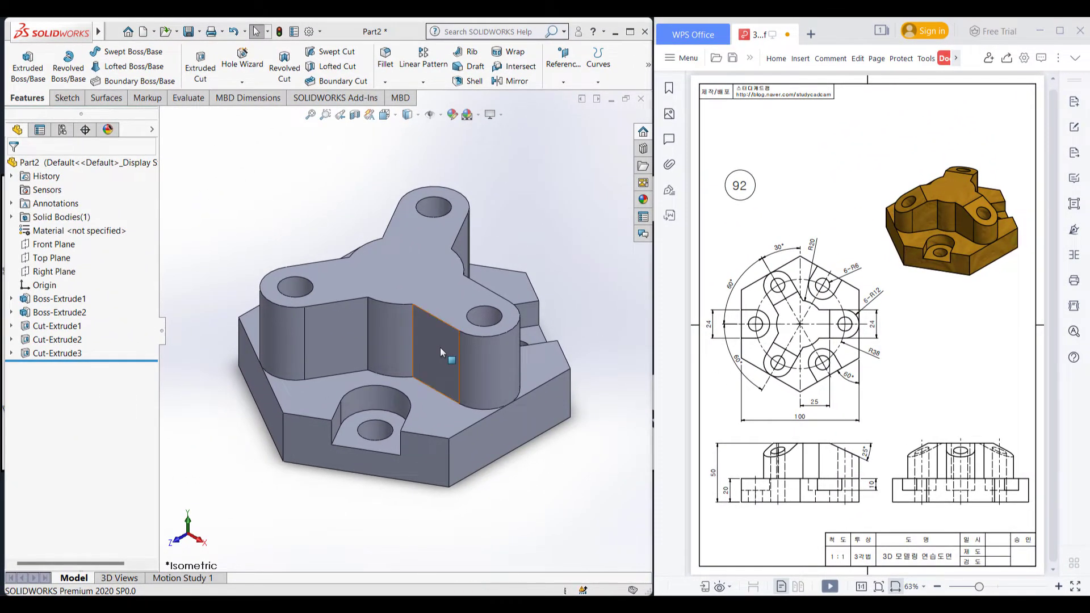
Start a sketch on the flat front side face of the right arm and place a point on its top edge
click(440, 347)
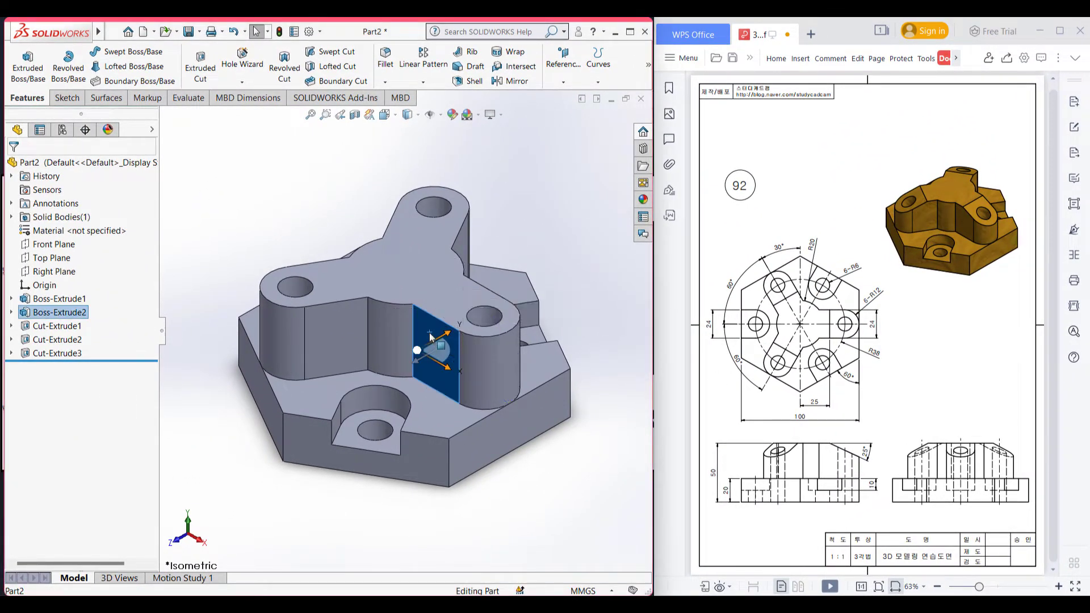
right_click(434, 335)
click(451, 318)
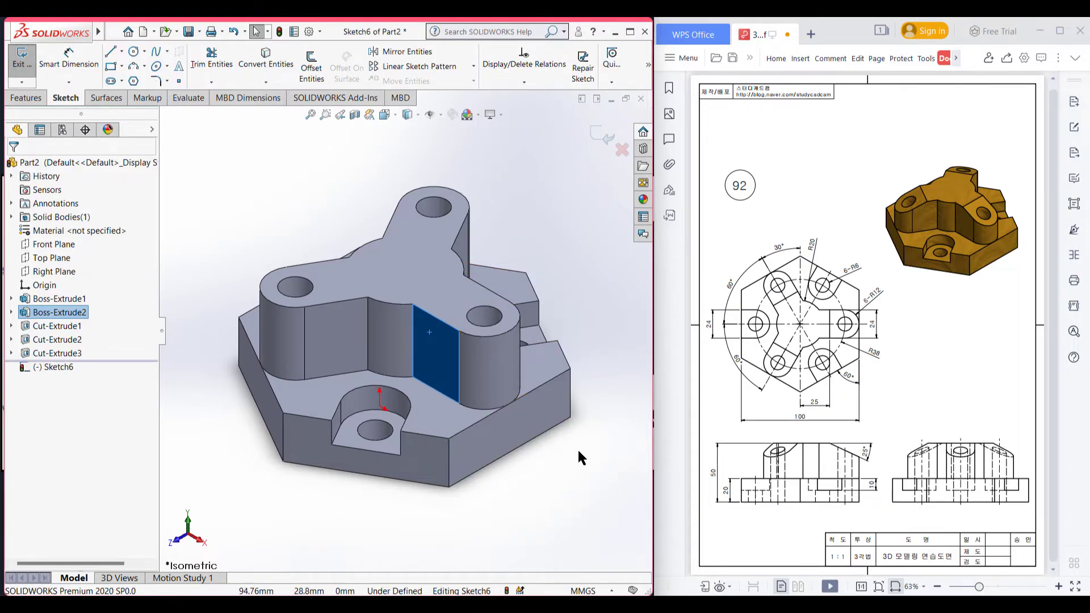
key(ctrl+8)
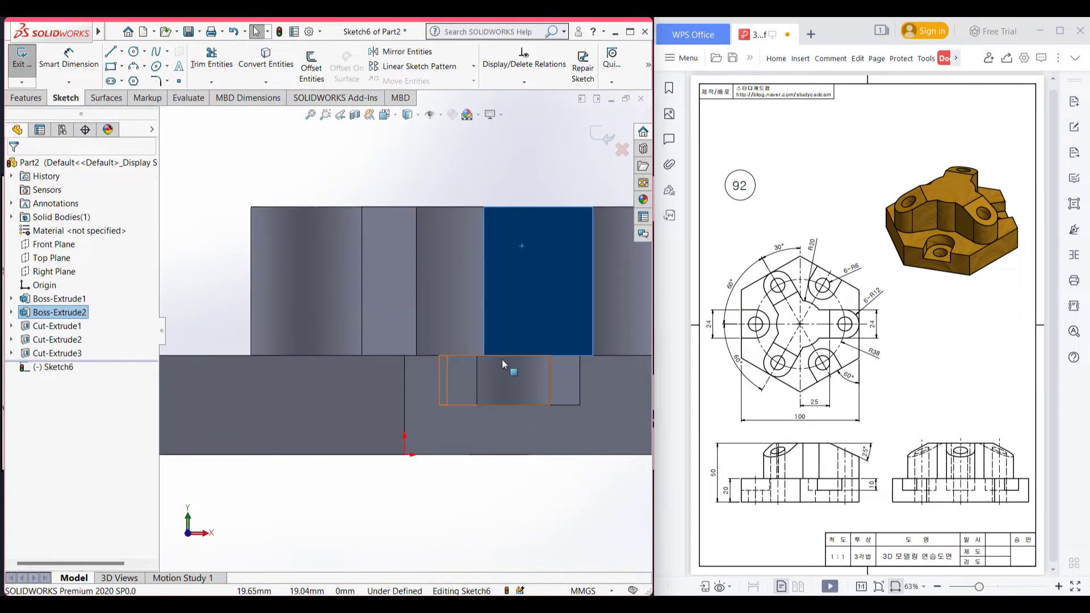
click(179, 80)
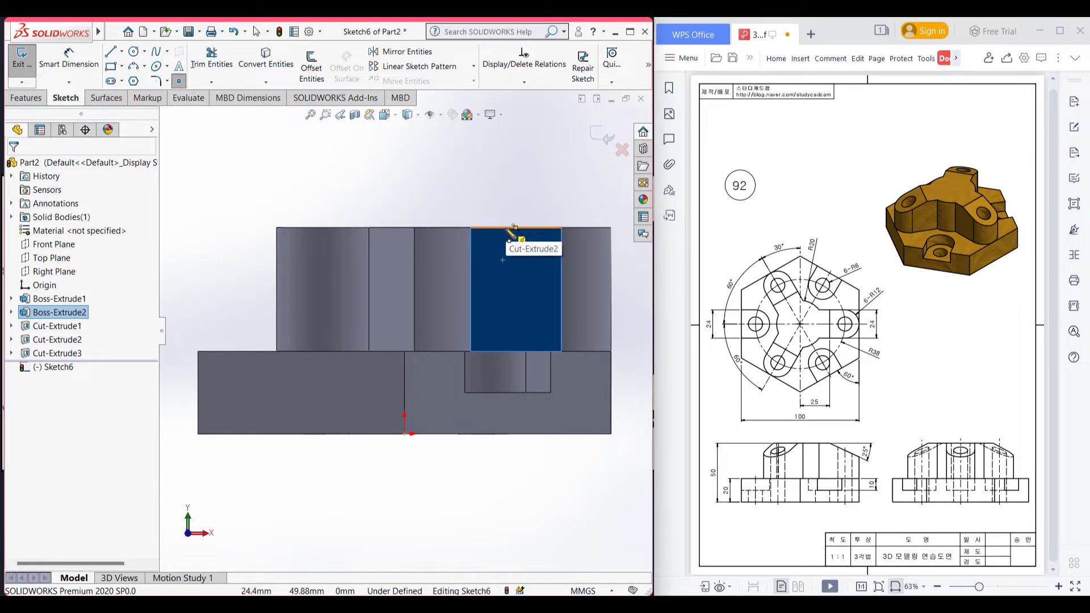
click(505, 227)
Dimension the point's horizontal distance from the origin and set it to 25 mm
click(70, 66)
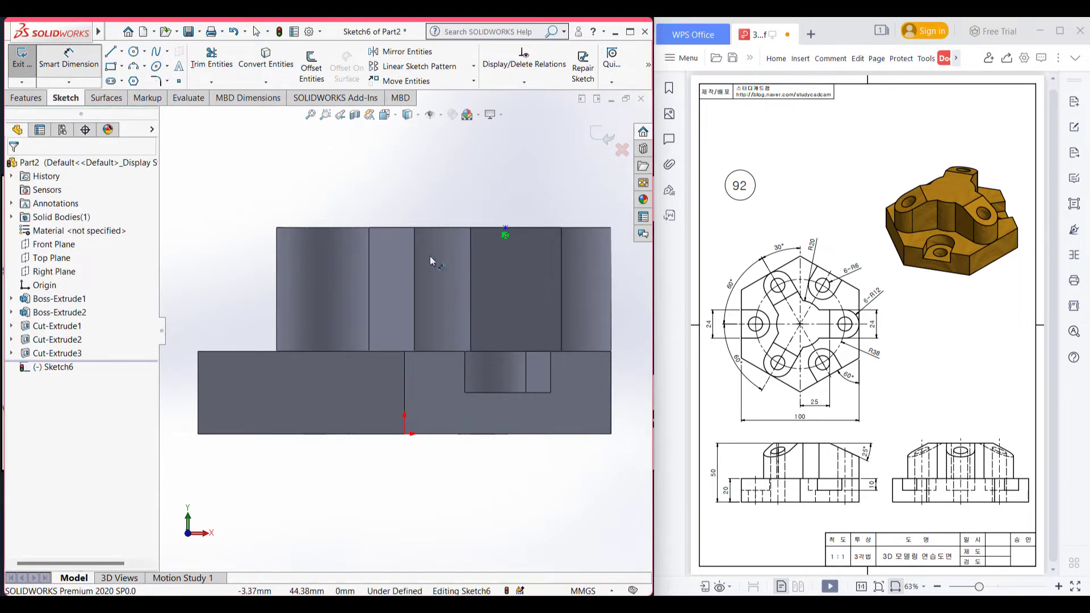
click(505, 228)
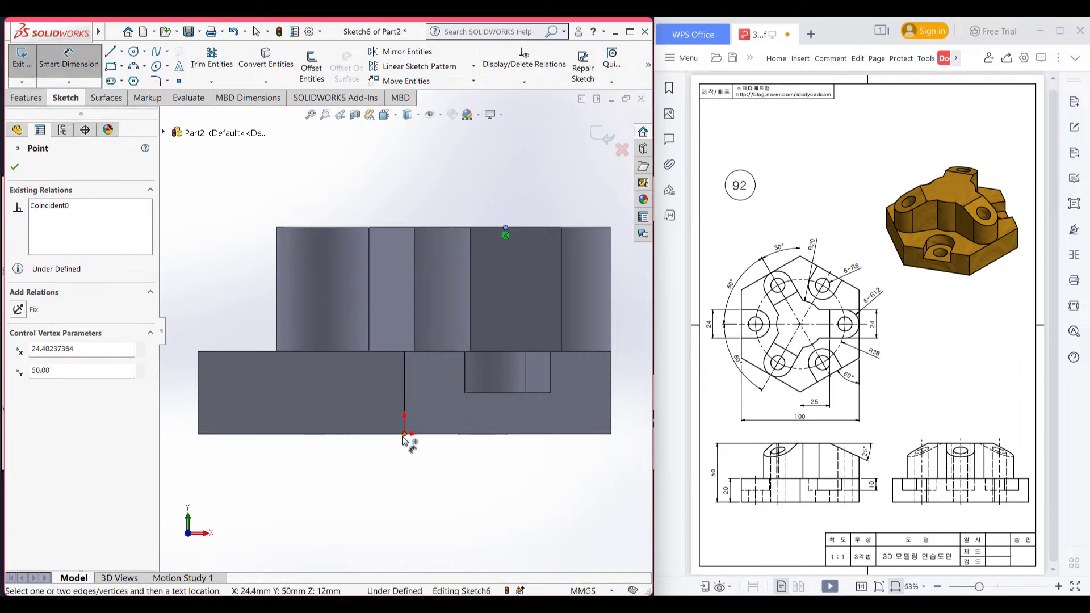
click(404, 435)
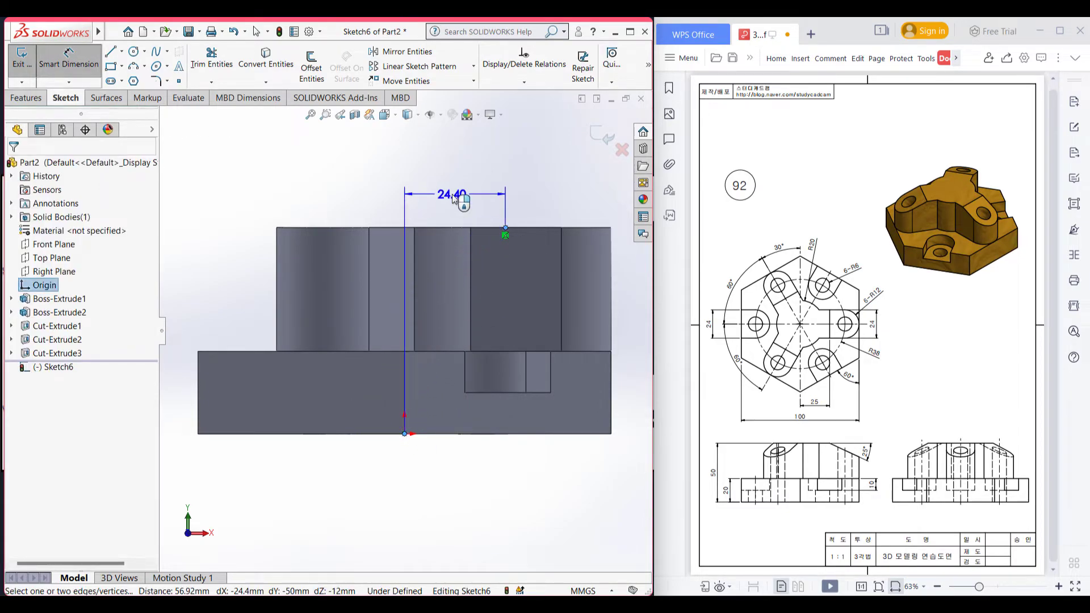
click(457, 206)
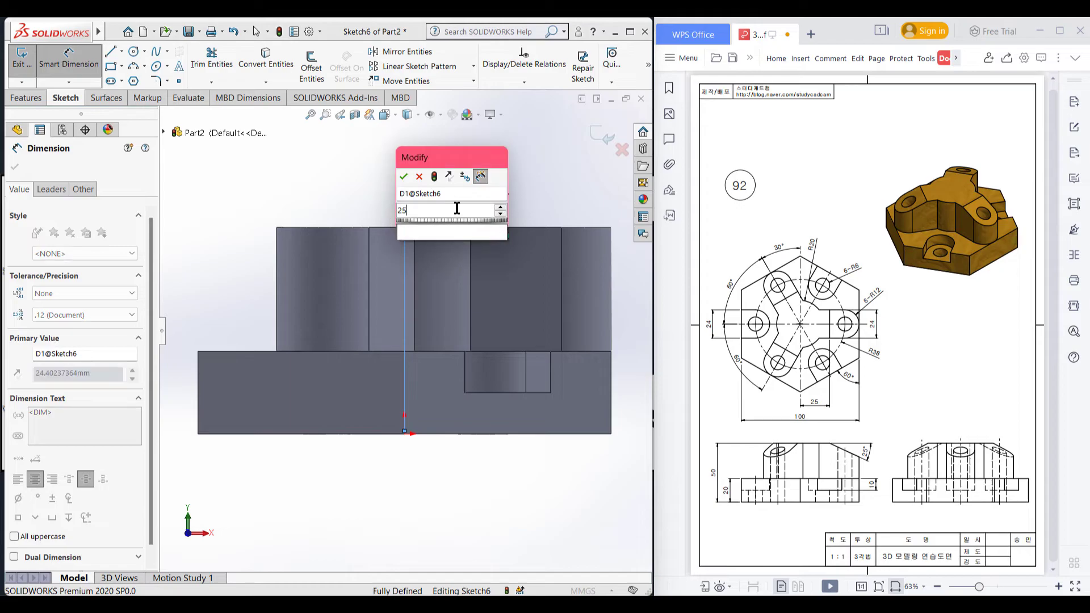
text(25)
key(Return)
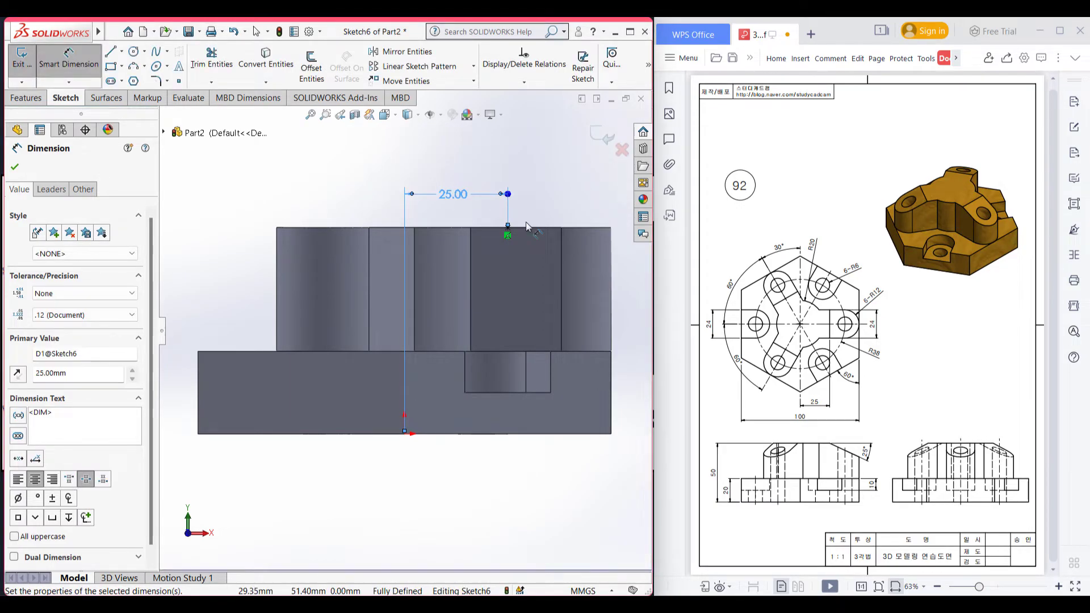
Draw a line from the point sloping down and outward past the end of the right arm
scroll(521, 230, down, 3)
click(111, 51)
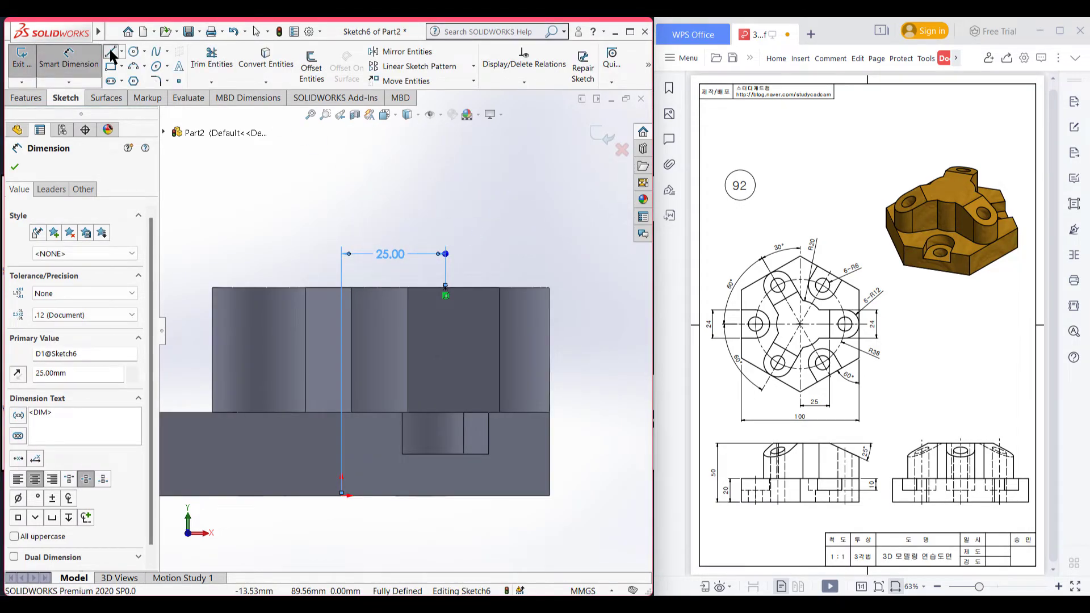
click(446, 289)
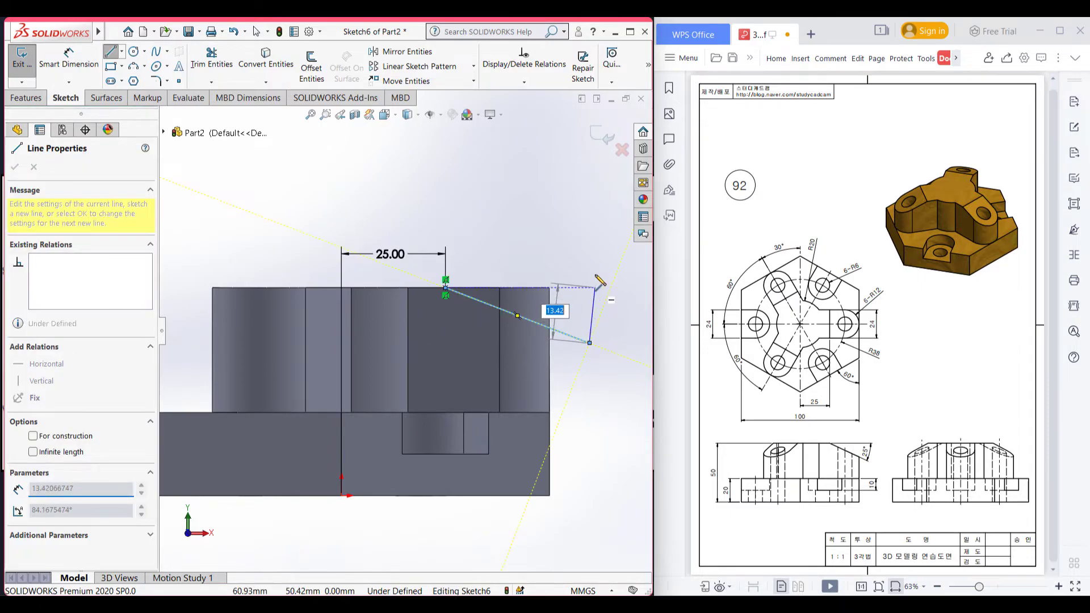
double_click(590, 343)
key(Escape)
Dimension the angle between the sloped line and the arm's top edge and set it to 25°
key(d)
click(530, 320)
click(528, 289)
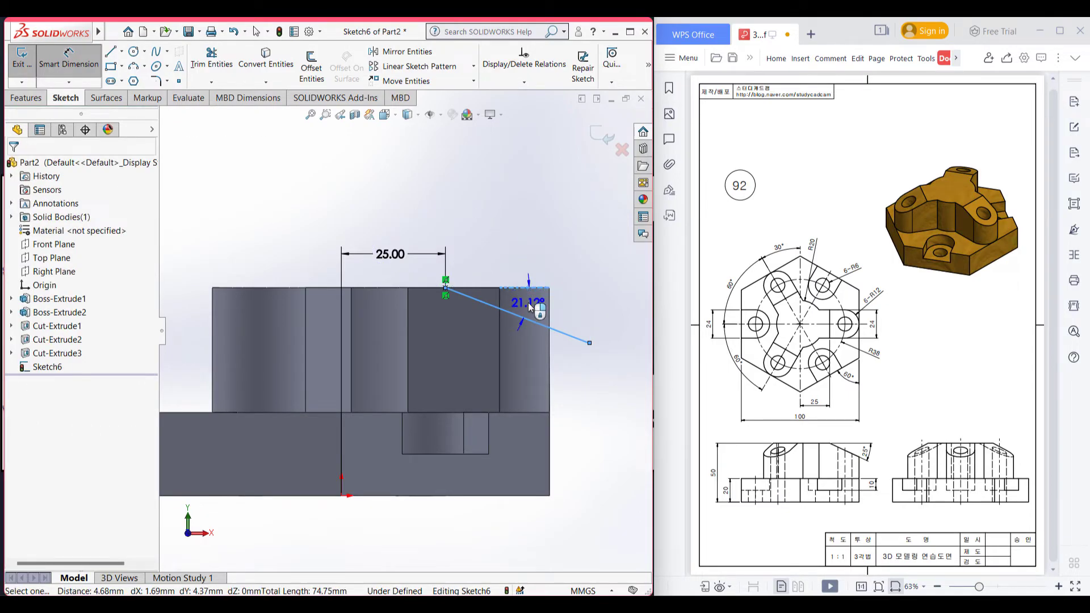
click(529, 302)
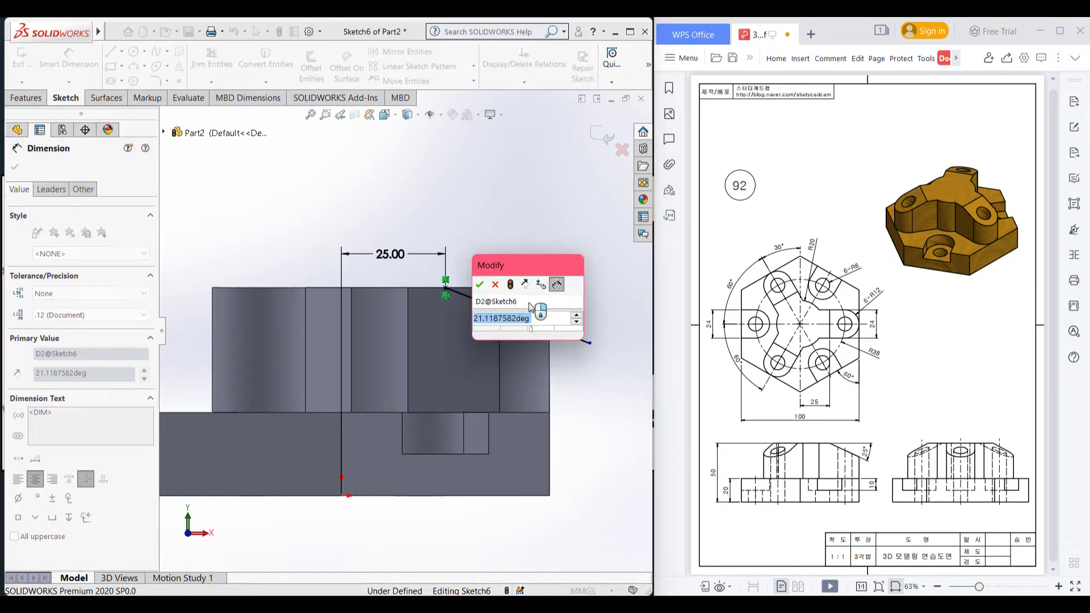
text(25)
key(Return)
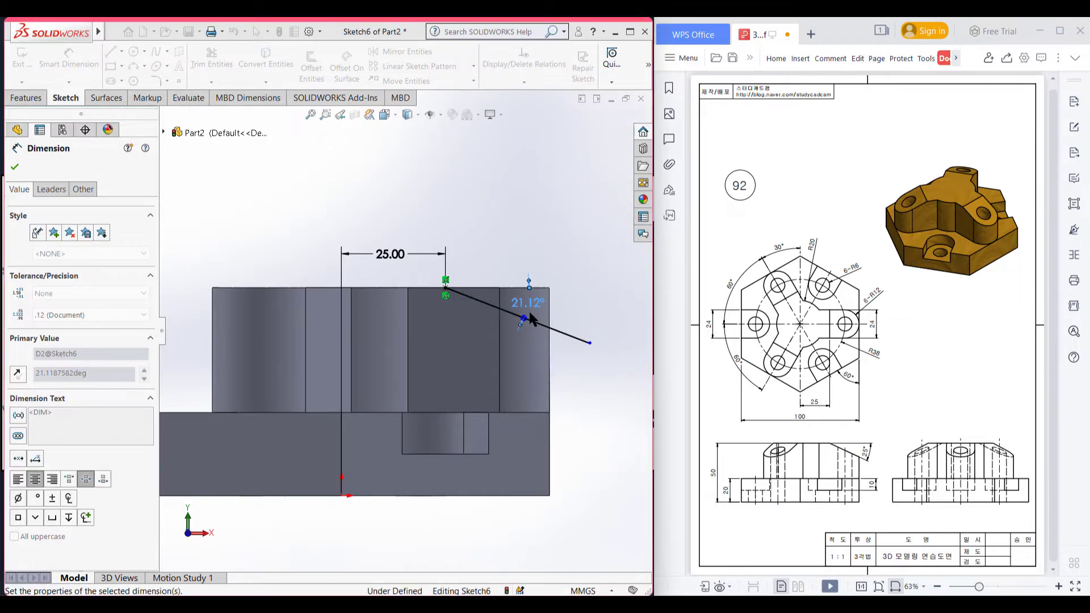
click(17, 167)
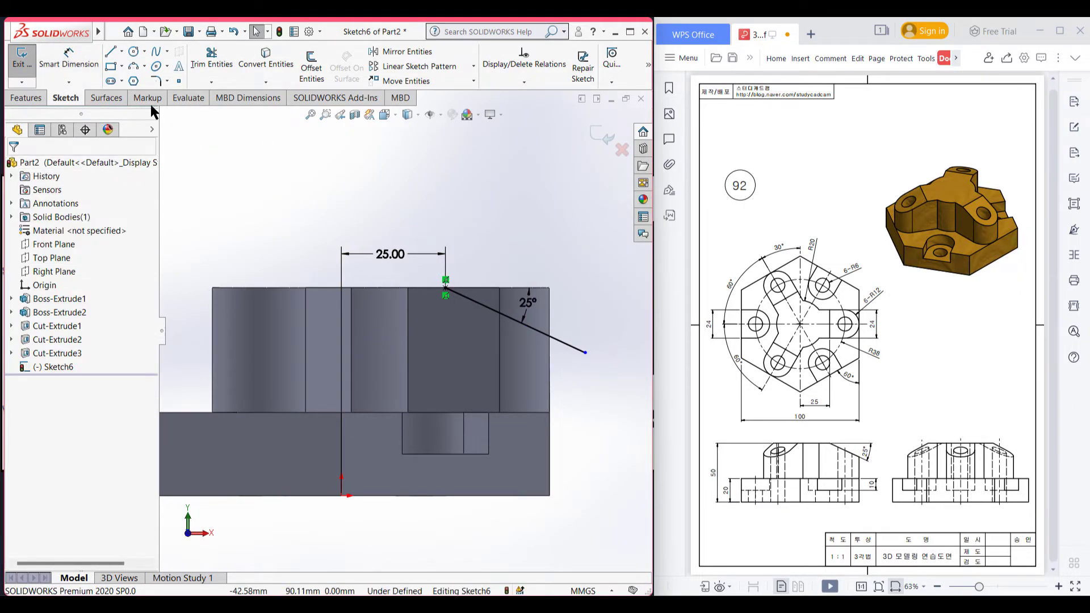
Draw a corner rectangle with the sloped line as its diagonal and trim its lower and inner sides to form a triangle
click(111, 67)
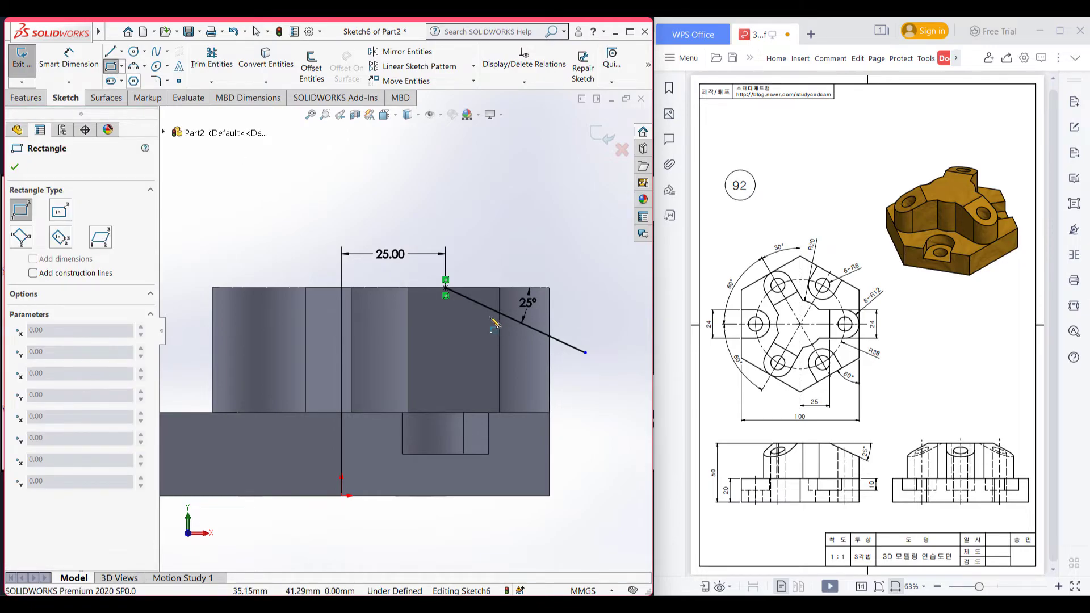
click(445, 288)
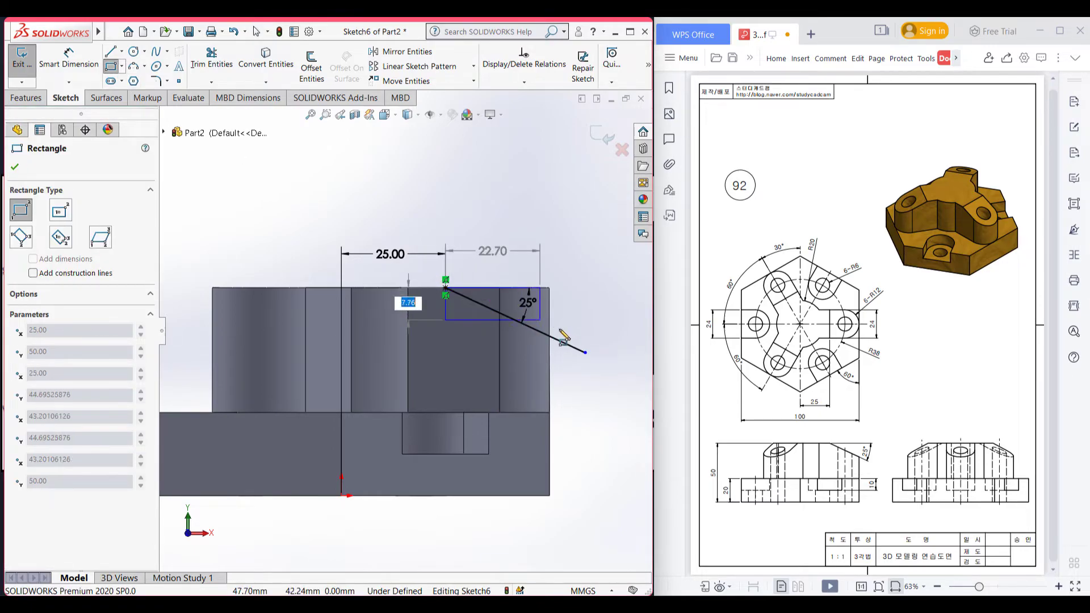
click(585, 353)
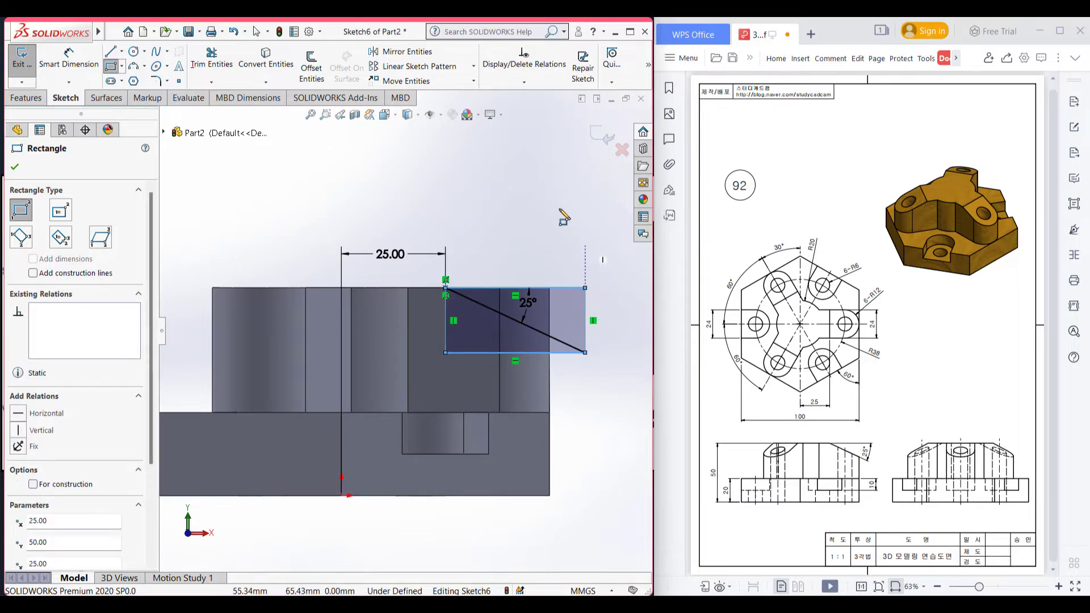
right_drag(559, 196, 536, 252)
drag(429, 327, 478, 366)
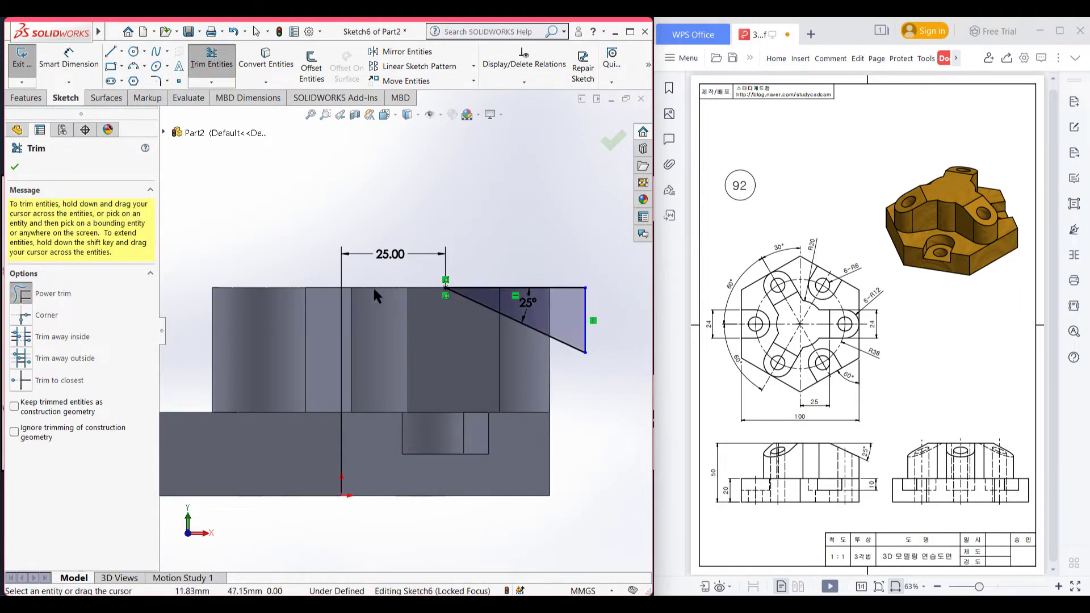
click(15, 167)
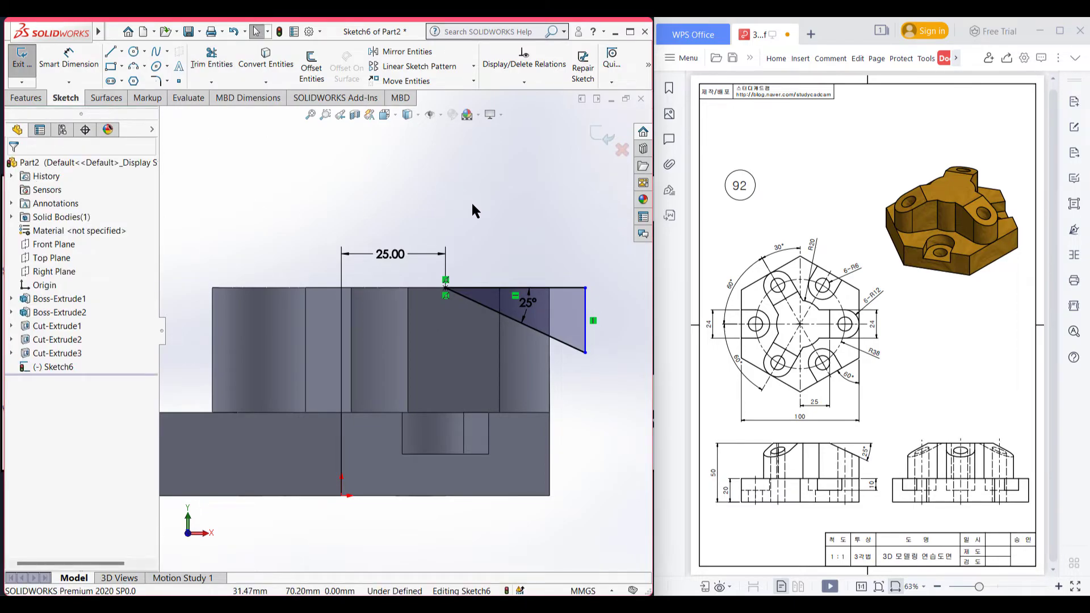
Cut-extrude the triangular sketch to a blind depth of 42 mm across the right arm's end
key(ctrl+7)
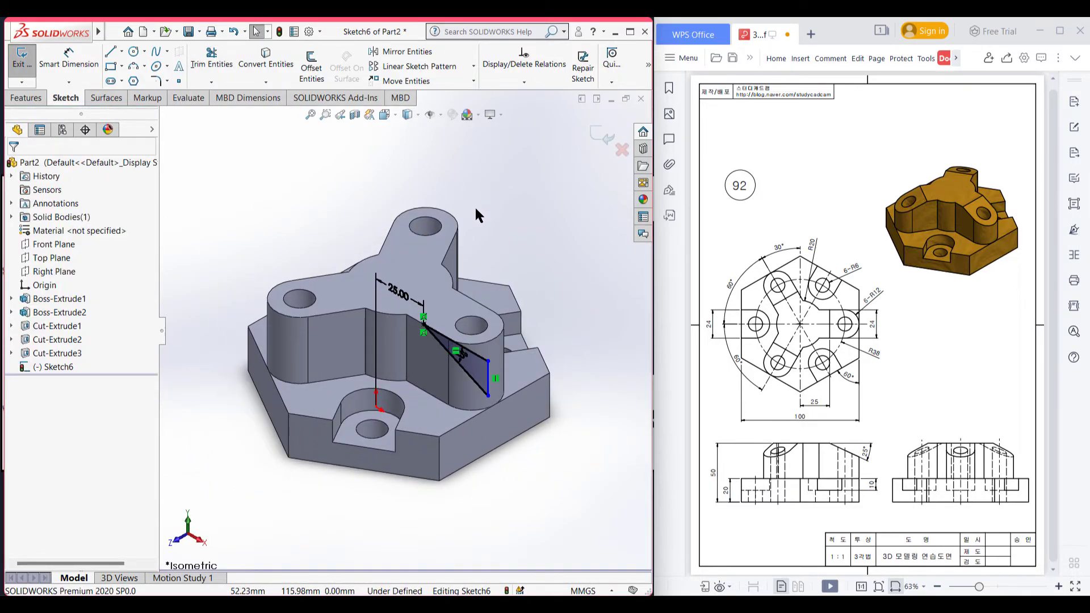
click(23, 99)
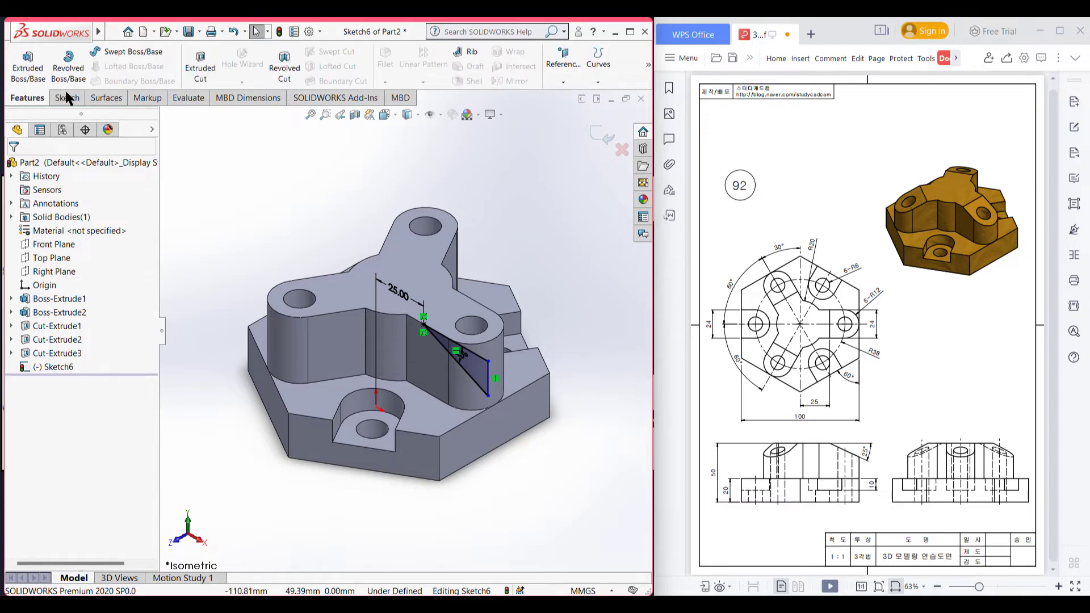
click(199, 82)
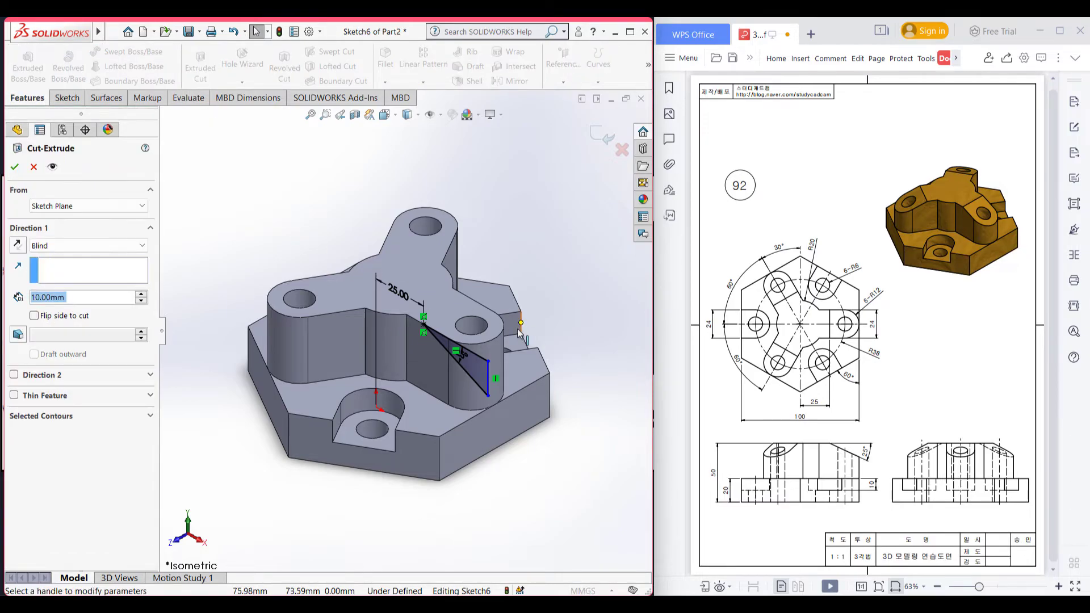
drag(484, 345, 545, 308)
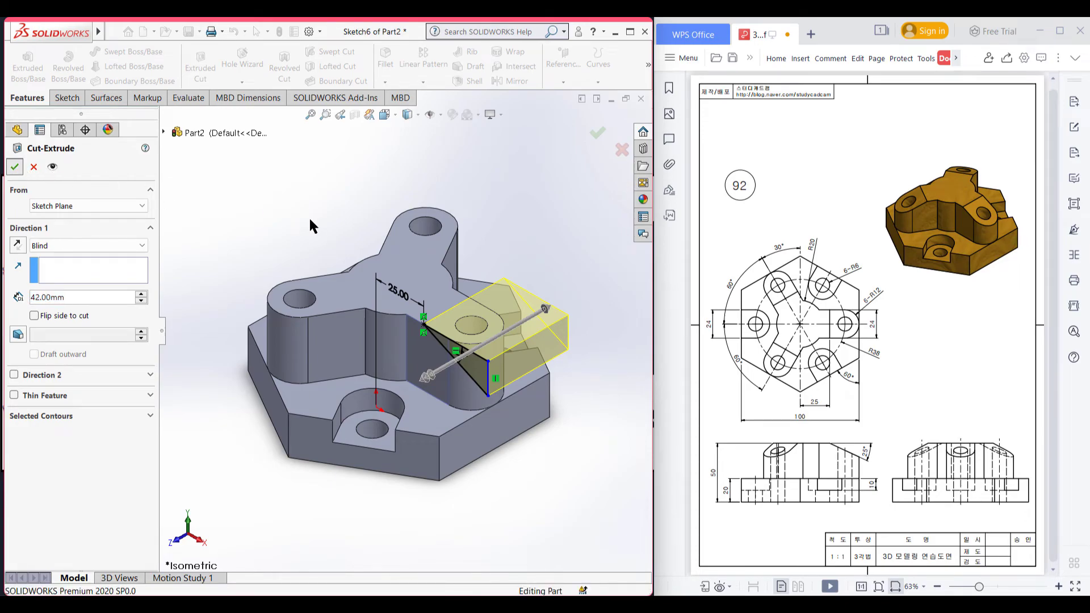
key(Return)
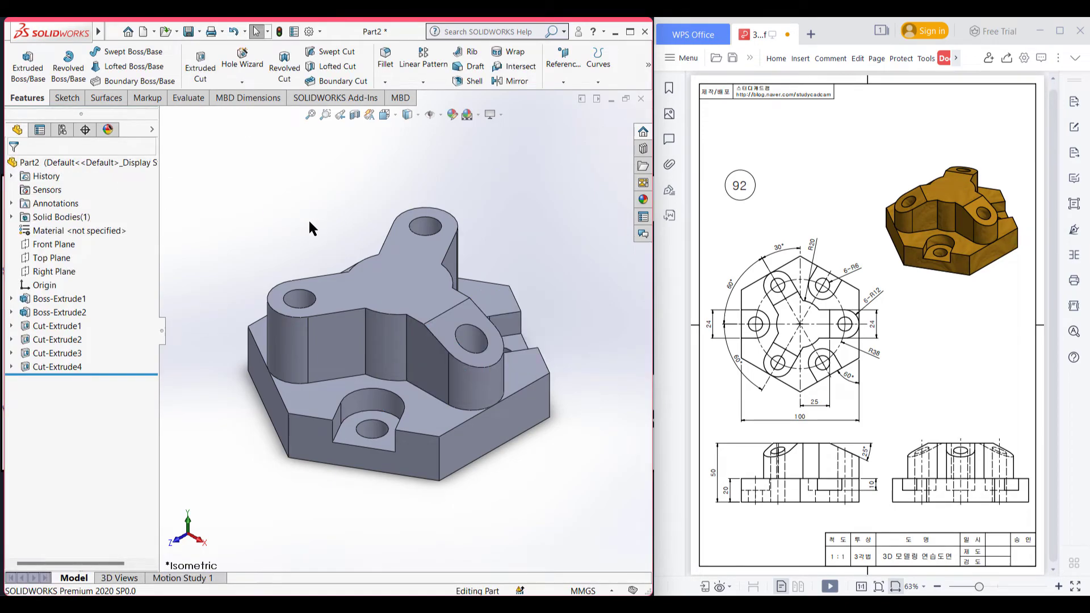
Start a sketch on the flat side face of the front-left arm and place a point on its top edge
right_click(343, 330)
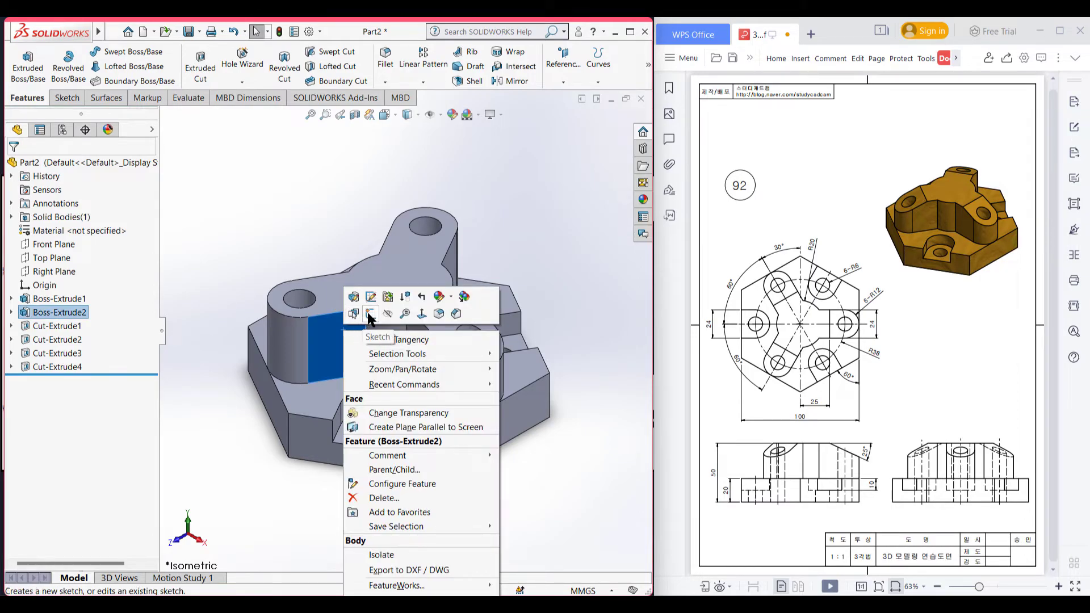
click(370, 314)
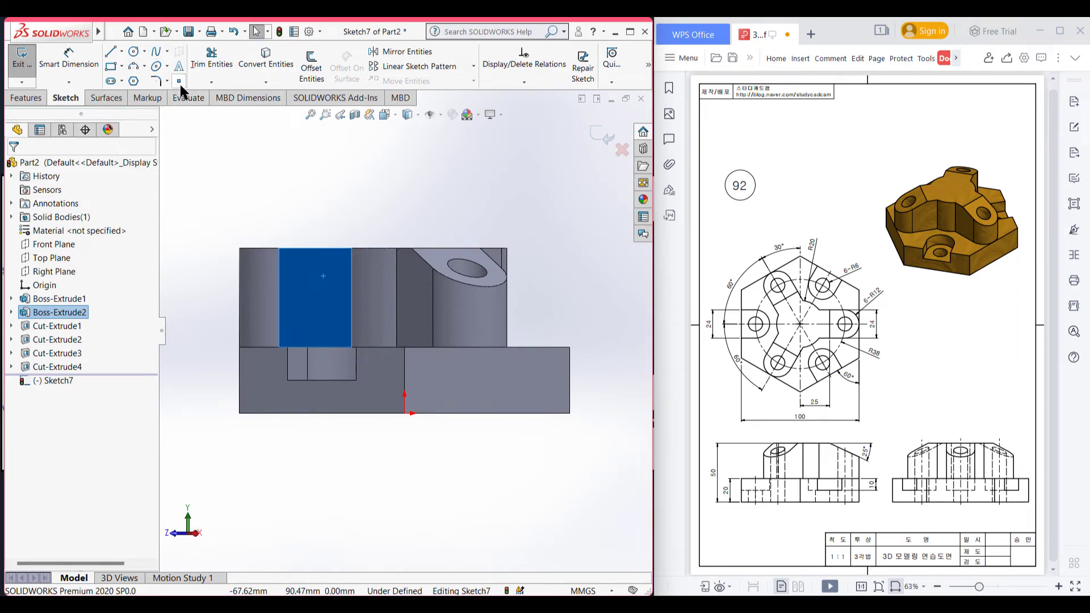
click(321, 249)
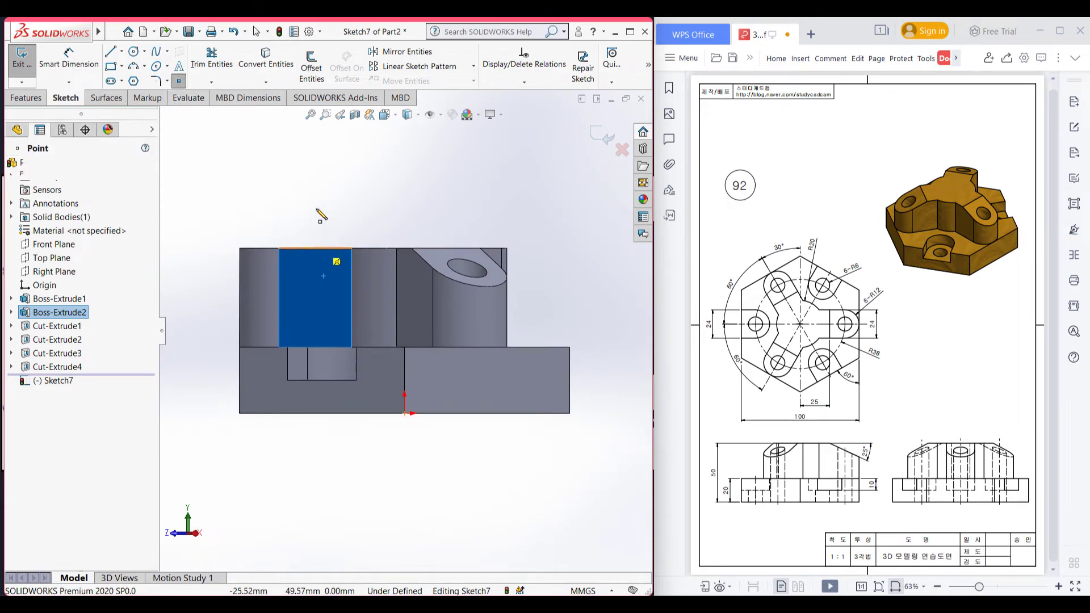
Dimension the horizontal distance from the front-left arm's point to the origin and set it to 25 mm
click(80, 69)
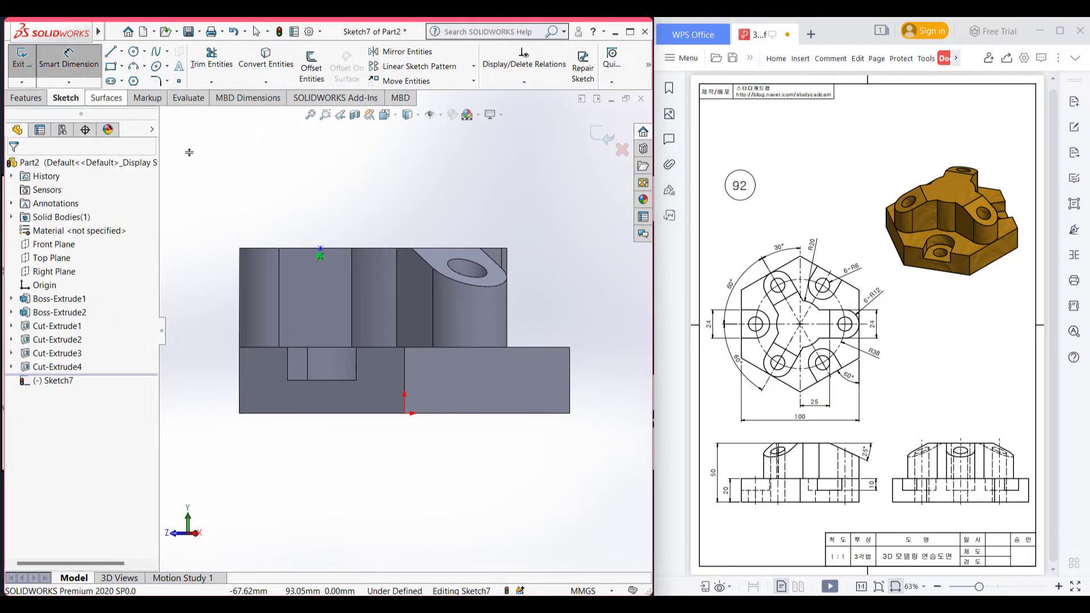
click(327, 258)
click(404, 413)
click(362, 218)
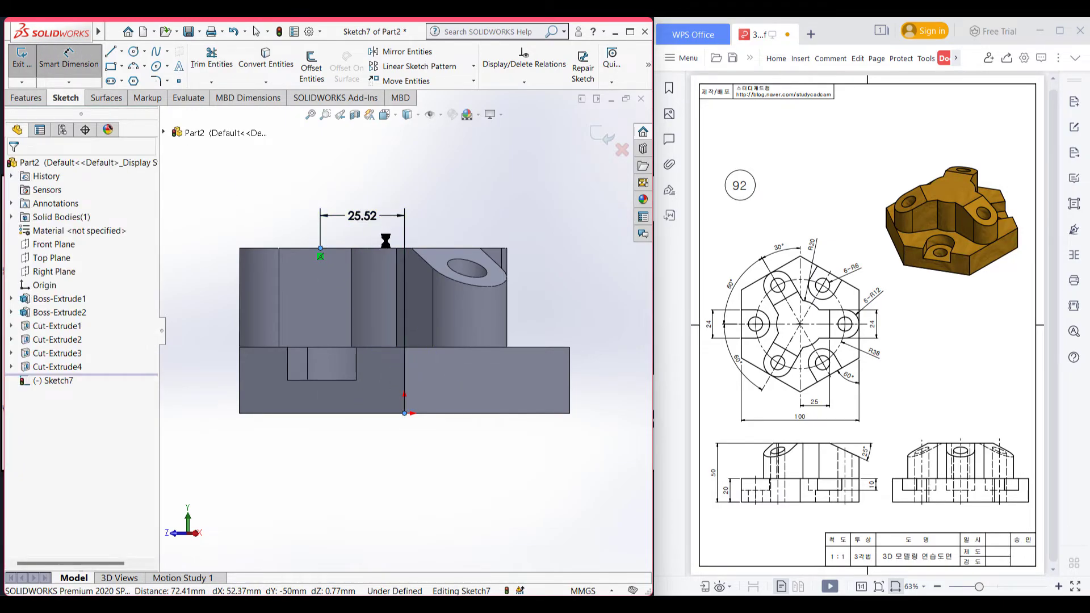
key(Return)
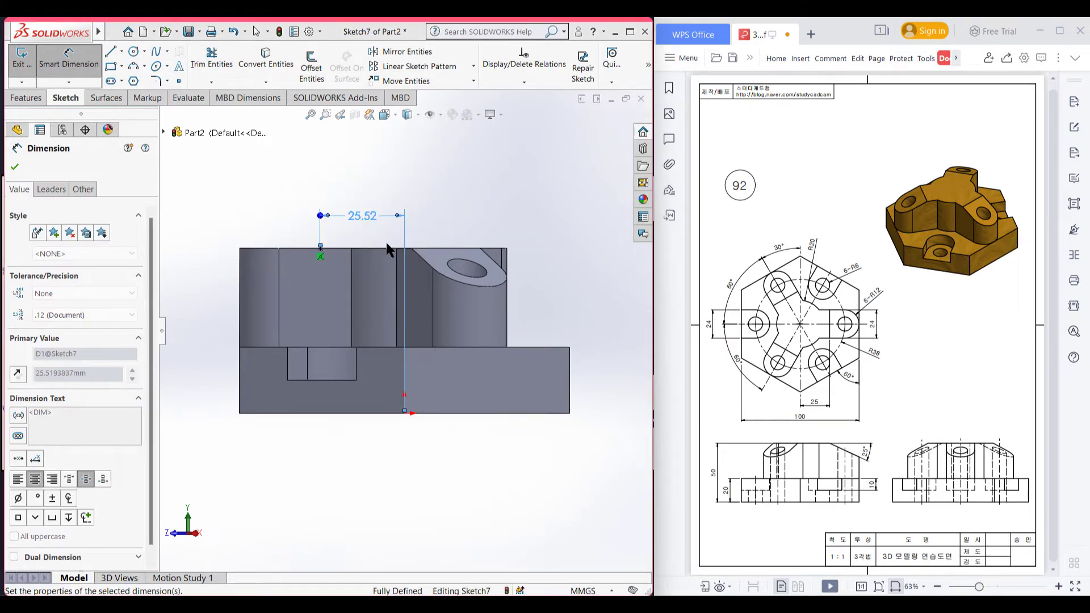
click(14, 167)
Draw a line from the point sloping down and outward past the end of the front-left arm
click(112, 54)
click(322, 249)
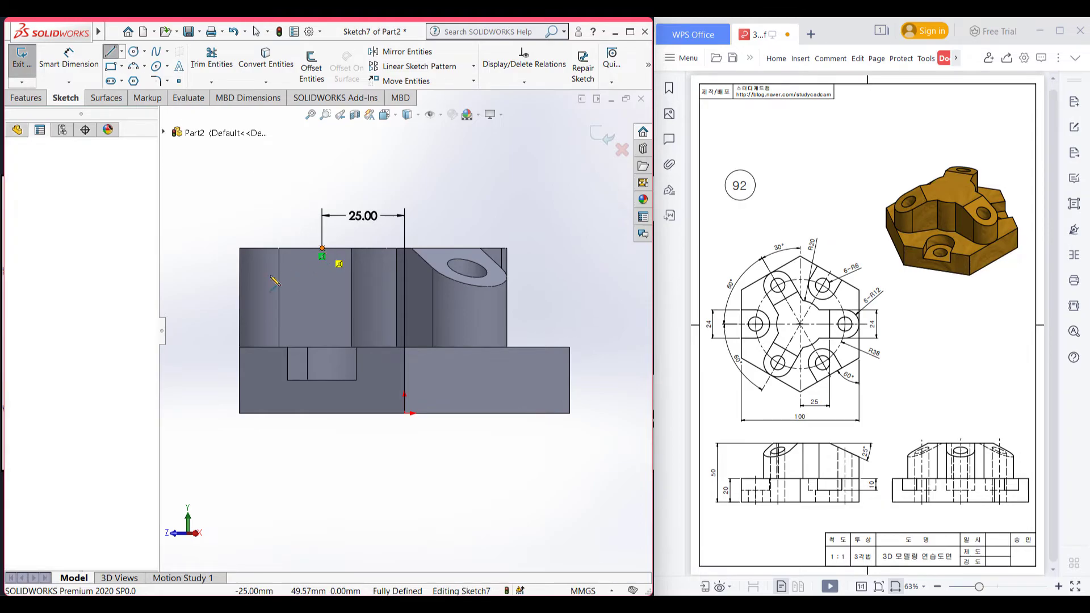
click(213, 295)
Dimension the angle between the sloped line and the front-left arm's top edge and set it to 25°
right_drag(223, 219, 220, 155)
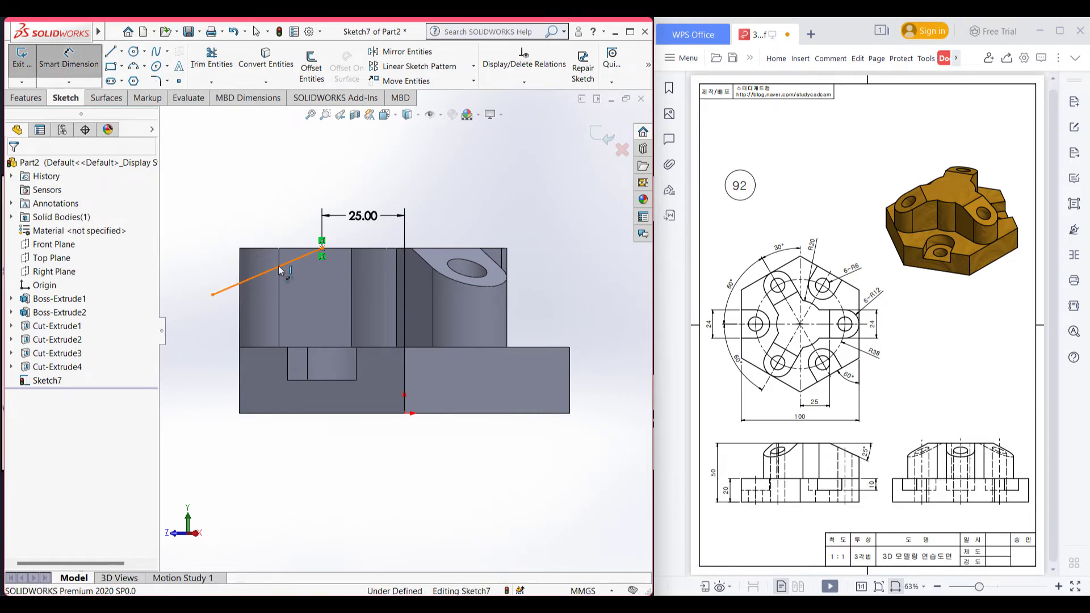
click(266, 273)
click(276, 248)
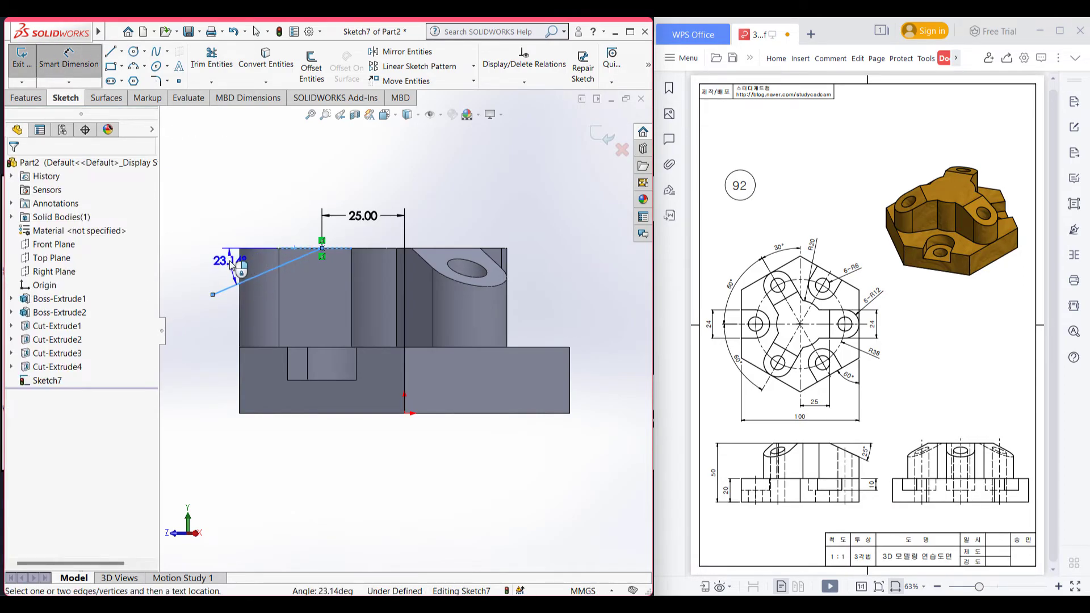
click(231, 264)
text(25)
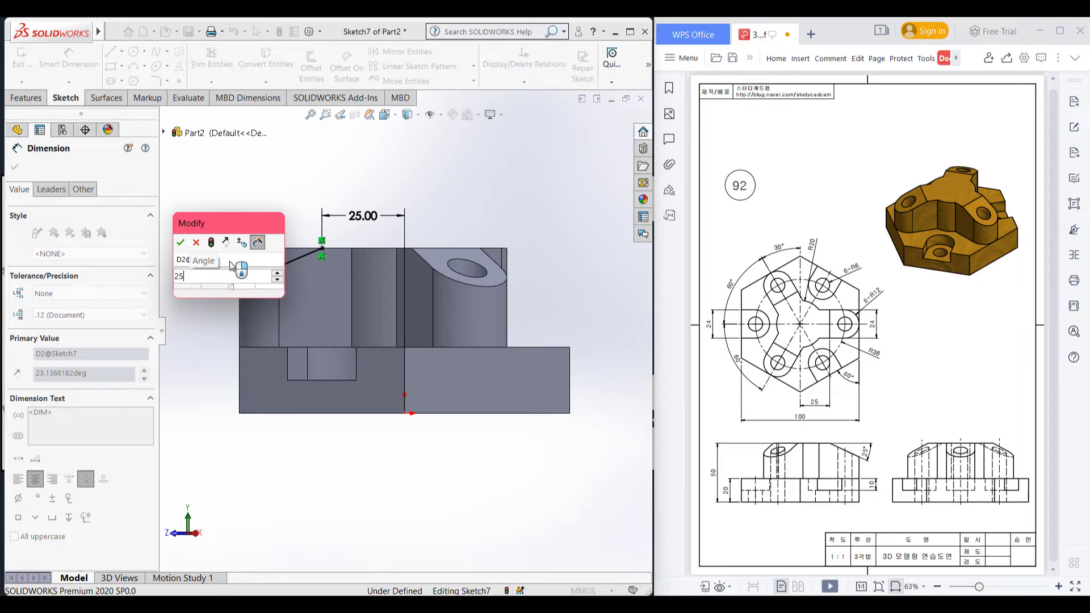
key(Return)
key(Escape)
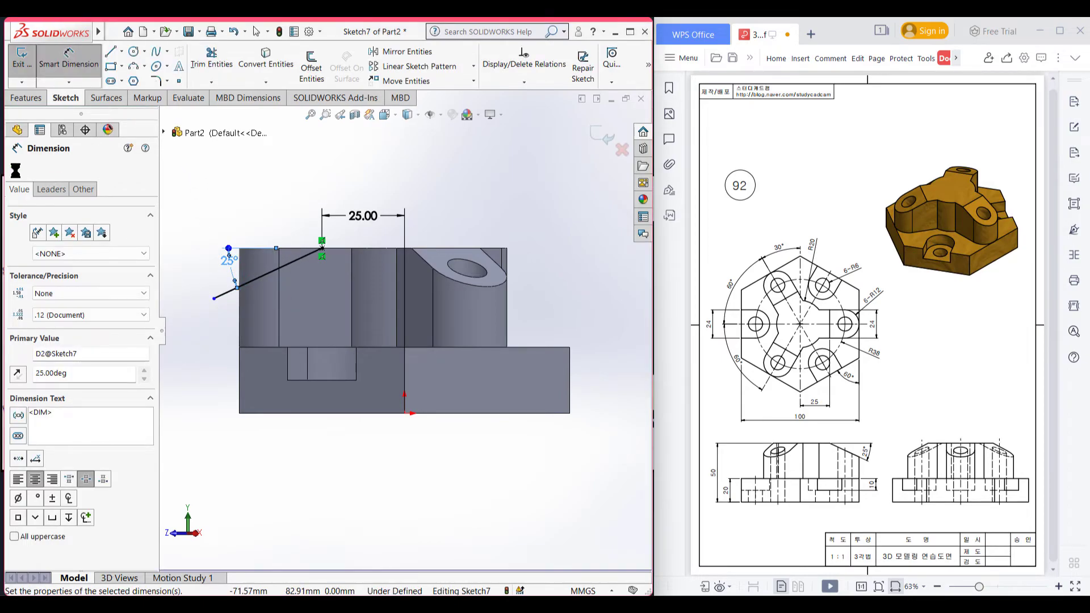
Draw a corner rectangle with the front-left arm's sloped line as diagonal and trim its lower and inner sides to leave a triangle
click(111, 67)
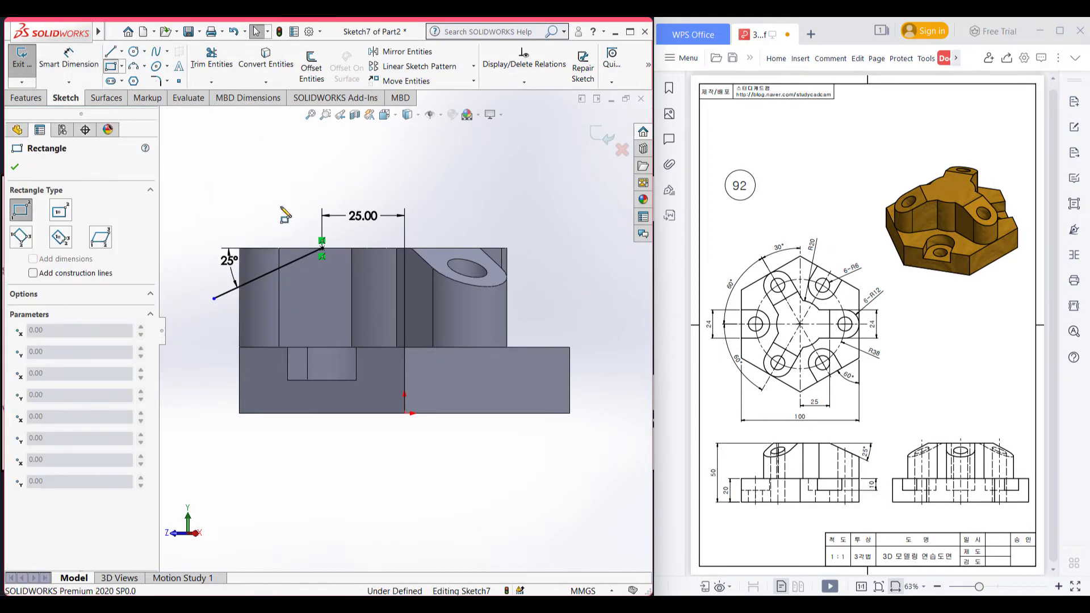
click(322, 248)
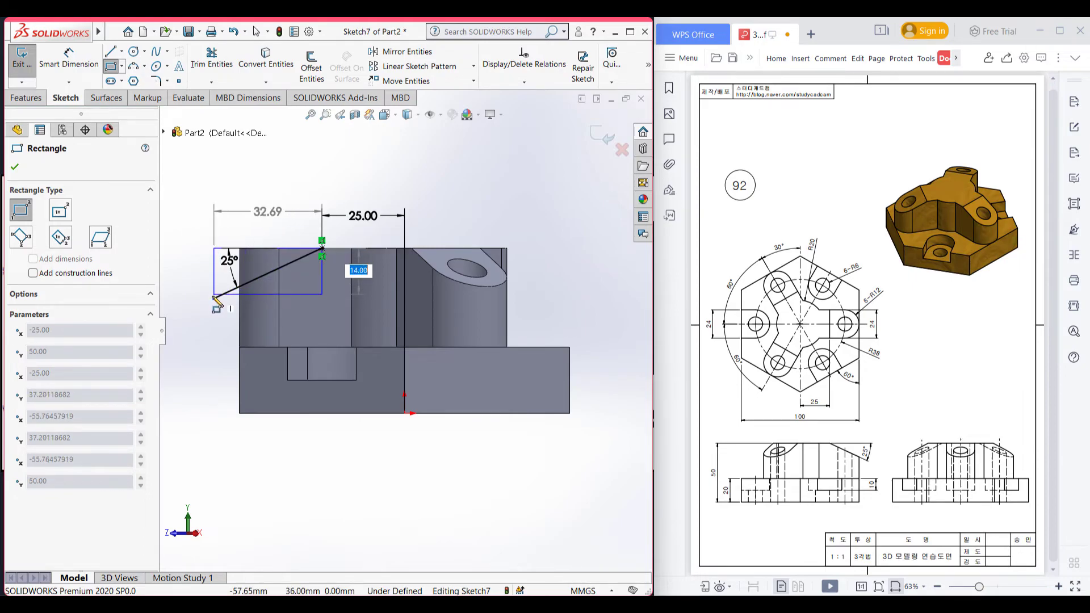
click(214, 298)
right_drag(240, 188, 219, 239)
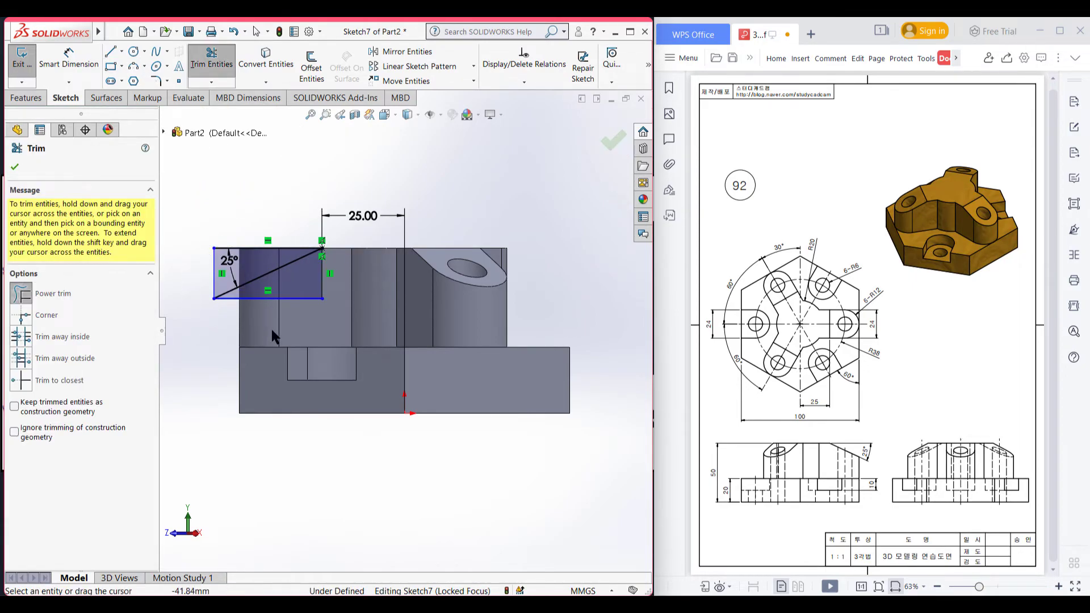
mouse_move(286, 315)
mouse_down()
mouse_move(306, 286)
mouse_move(202, 199)
mouse_up()
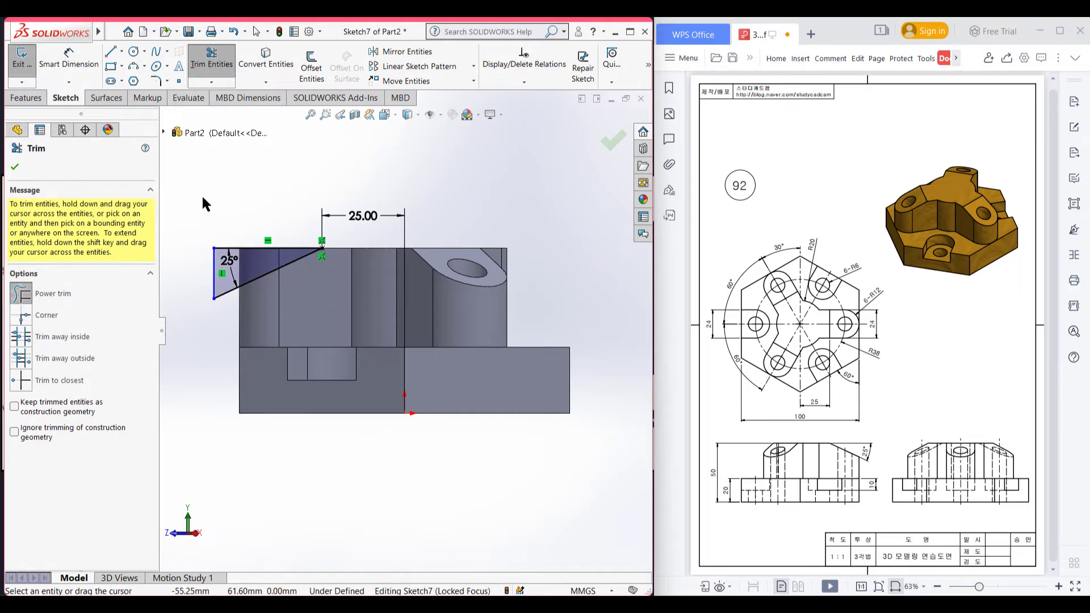
click(14, 168)
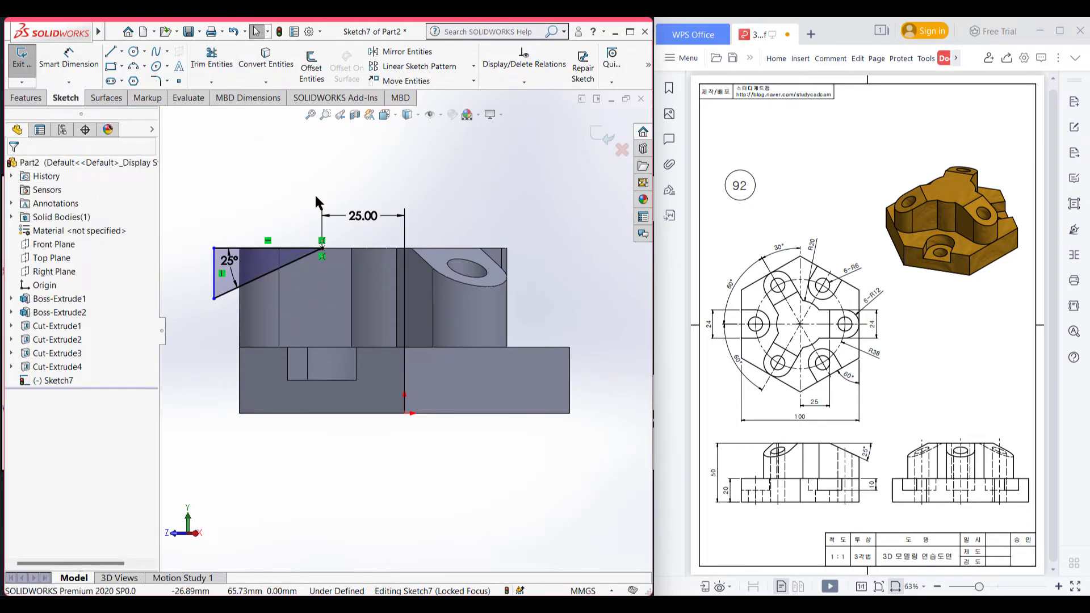
Cut-extrude the triangle to a blind depth of 42 mm across the front-left arm's end
key(ctrl+7)
click(26, 97)
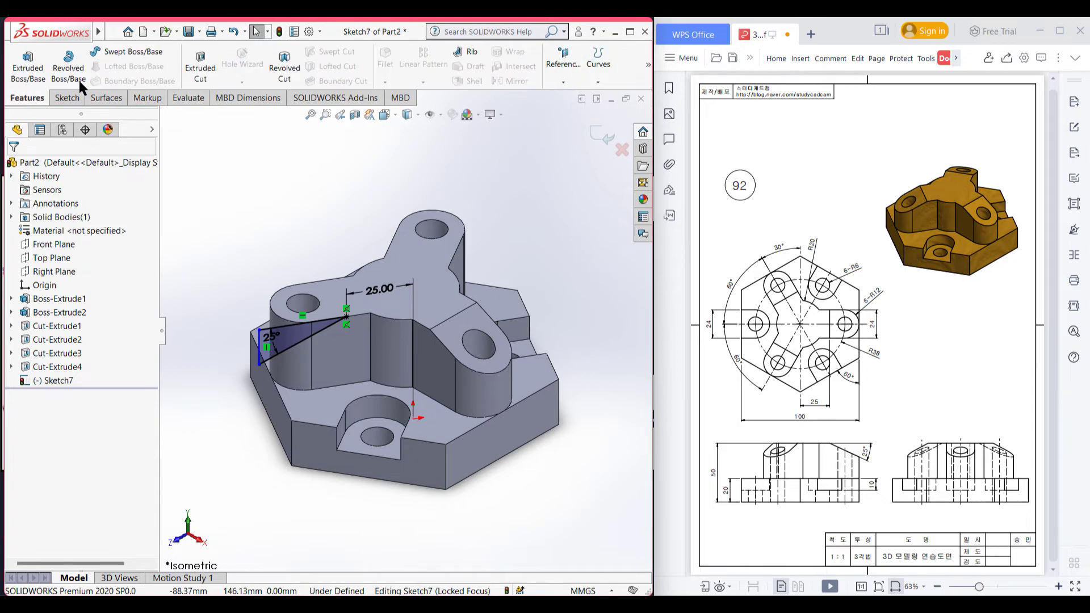
click(211, 73)
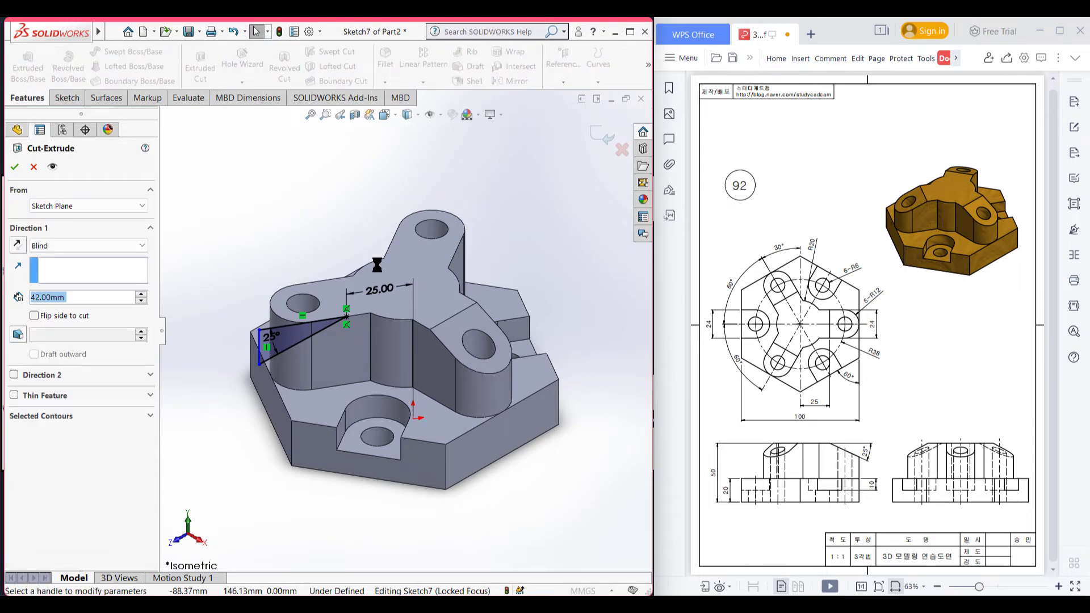
click(14, 167)
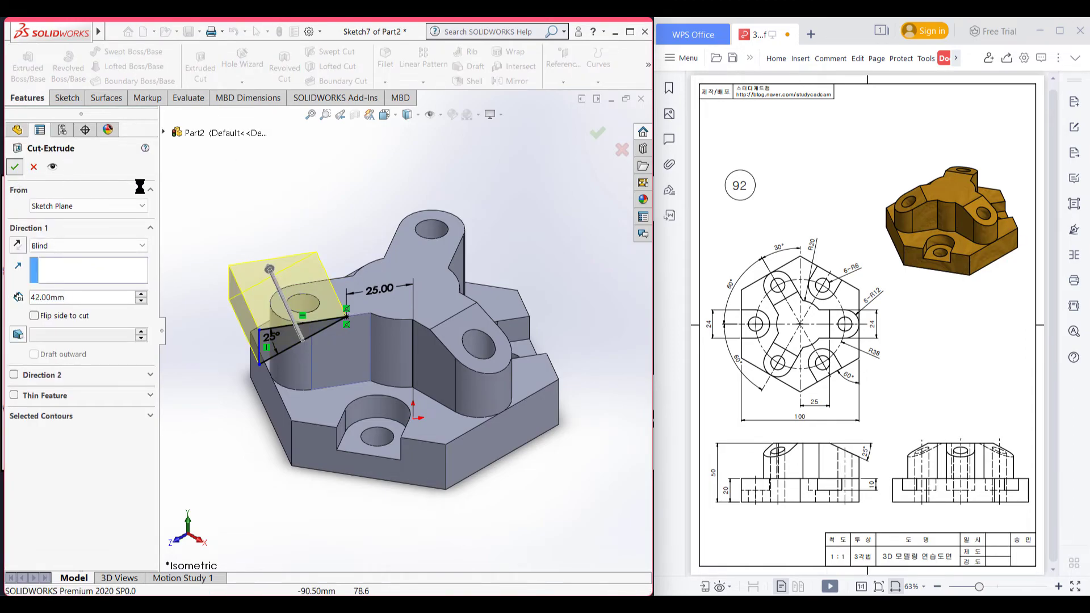
click(277, 217)
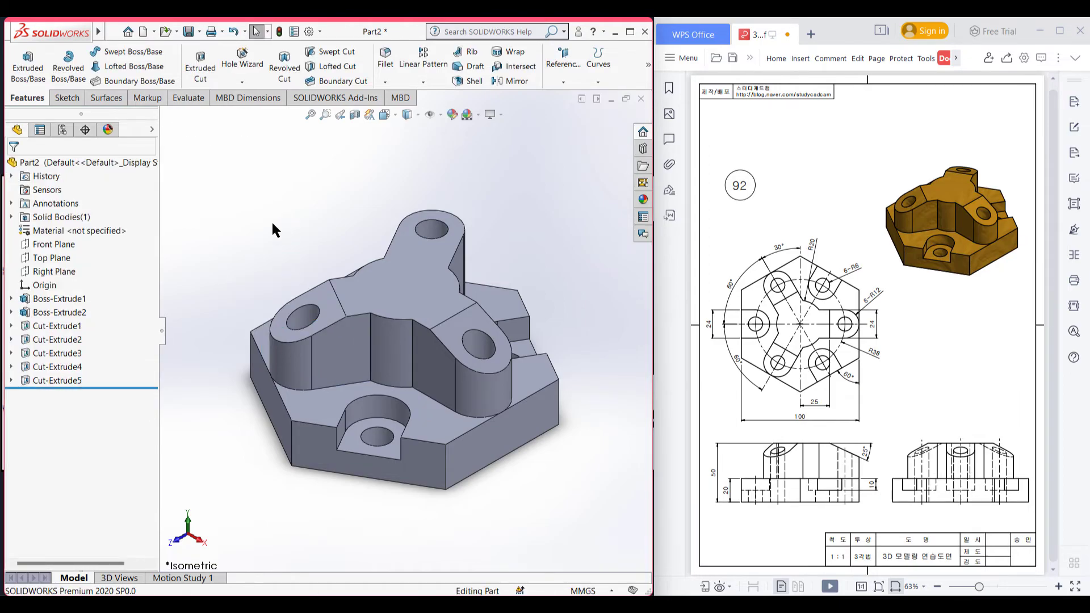
Start a sketch on the flat side face of the remaining uncut arm and place a point on its top edge
middle_drag(345, 223, 481, 280)
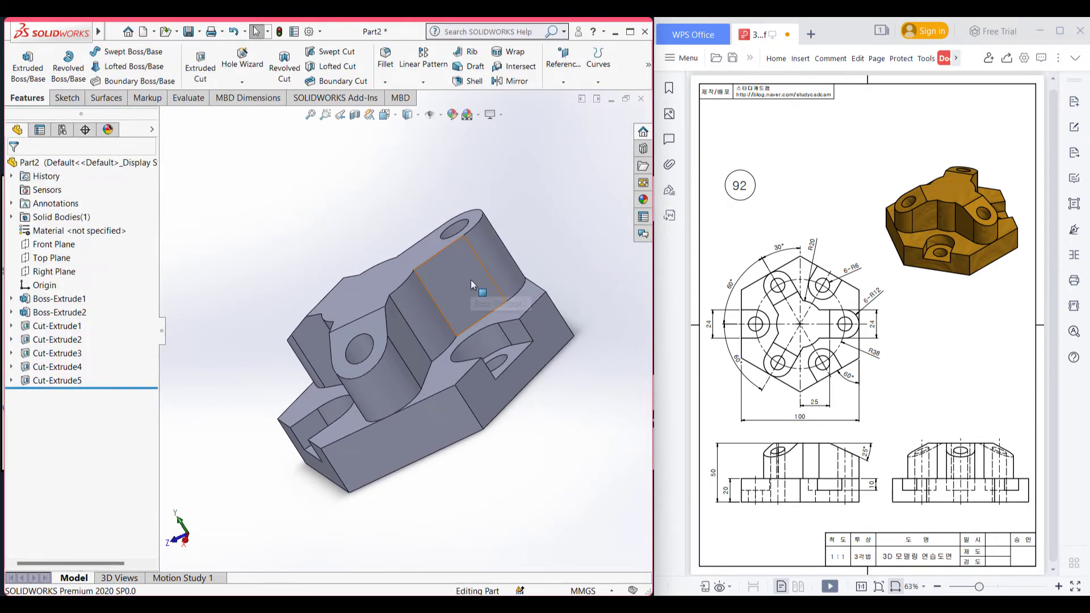
right_click(471, 281)
click(498, 263)
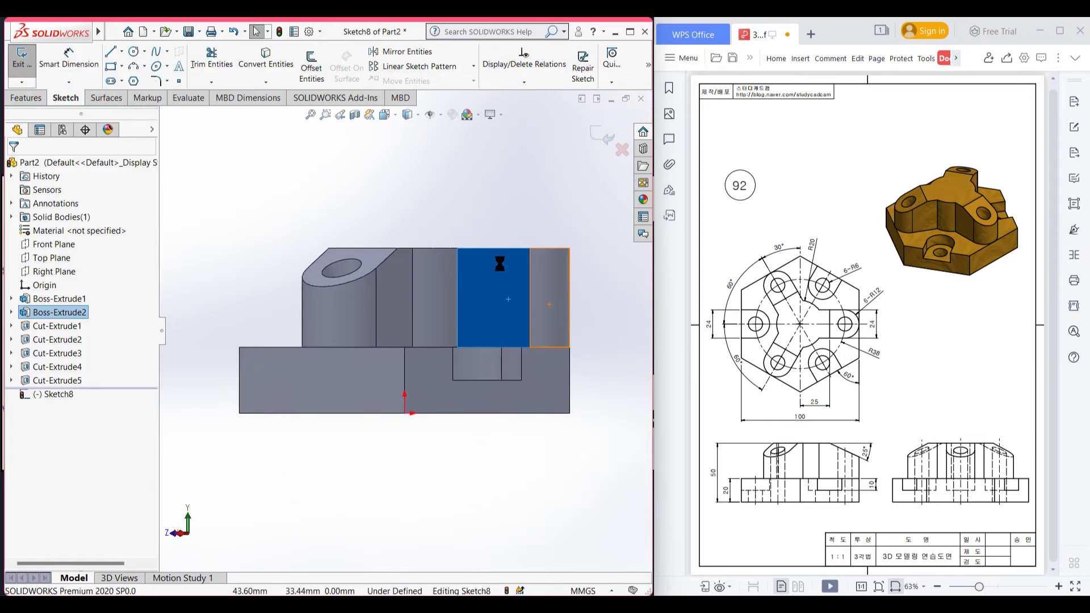
click(180, 80)
click(483, 248)
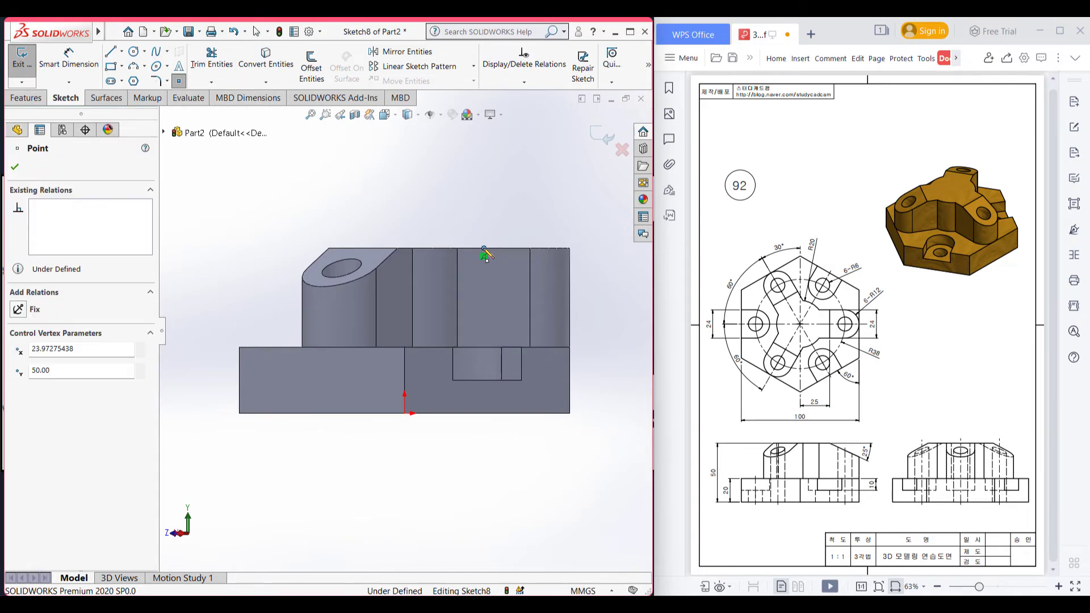
Dimension the horizontal distance from the third arm's point to the origin and set it to 25 mm
click(68, 56)
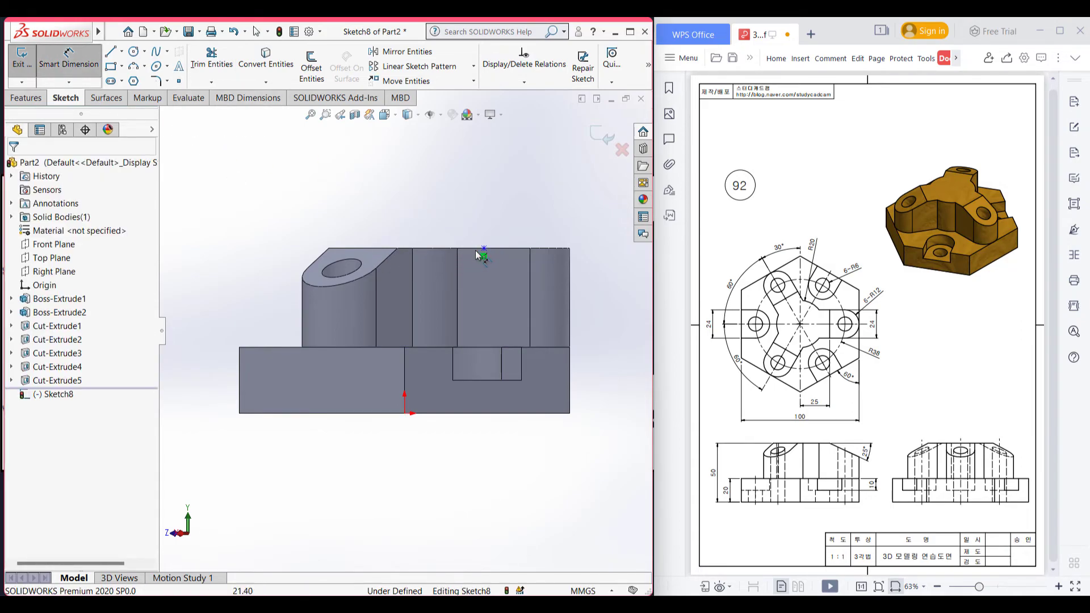
click(483, 249)
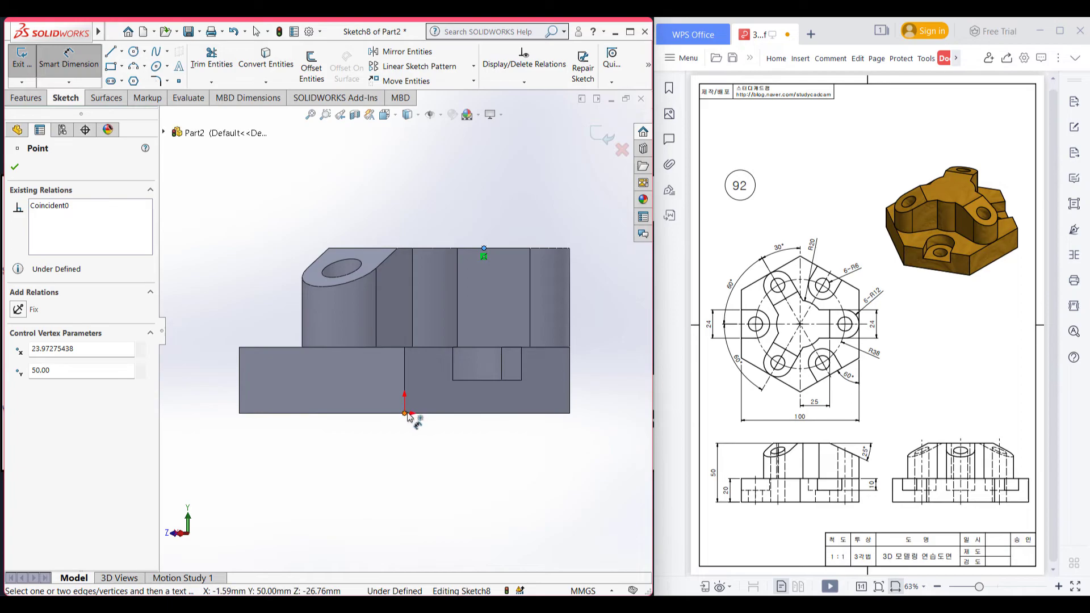
click(405, 414)
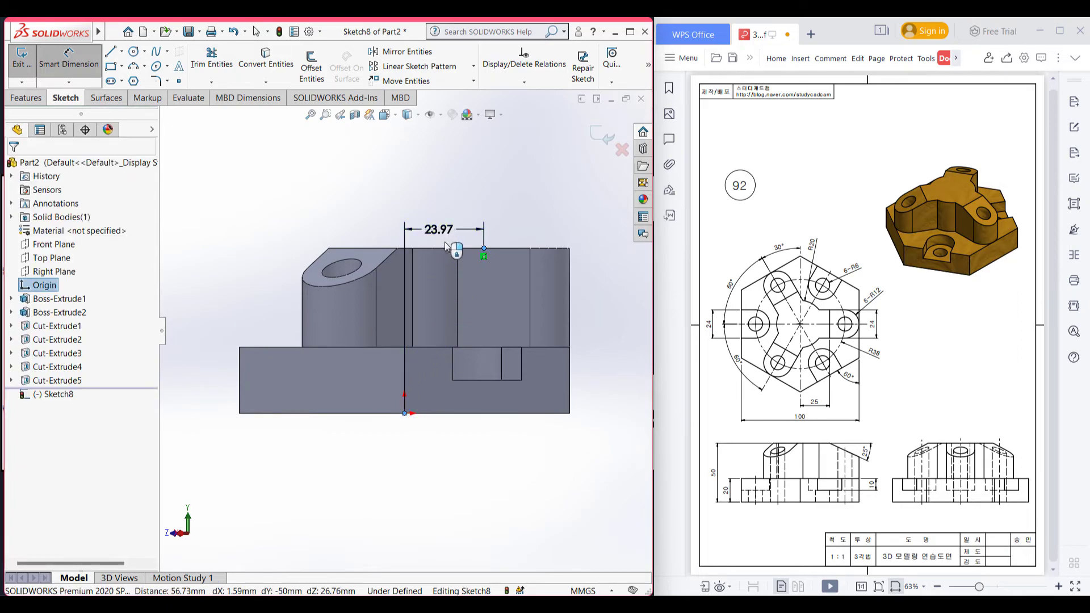
click(447, 247)
key(Return)
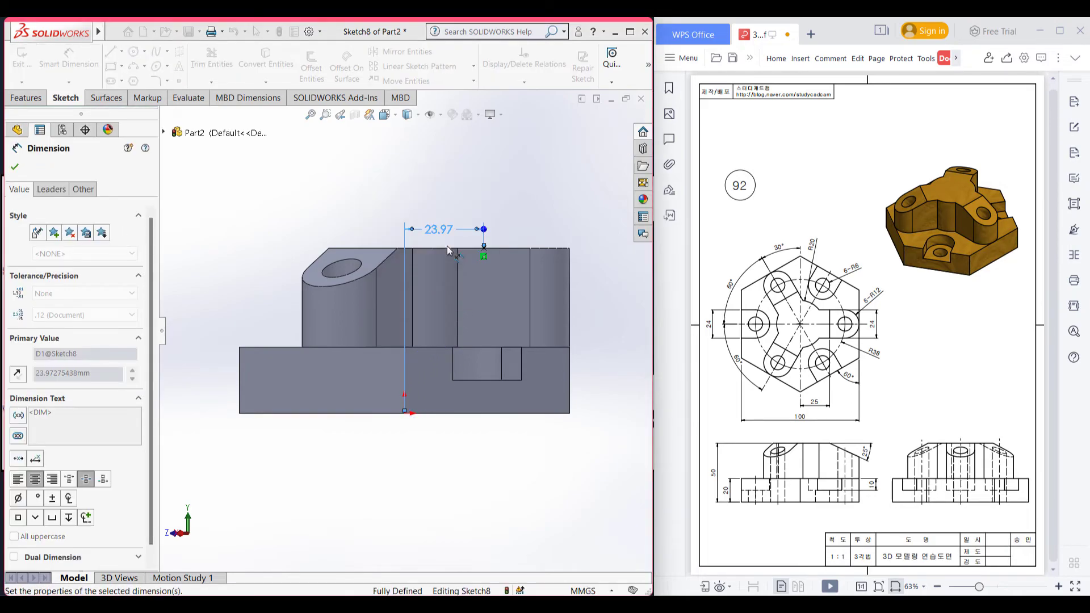
click(16, 168)
Draw a line from the 25 mm point on the third arm's top edge, sloping down past the arm's outer end
key(l)
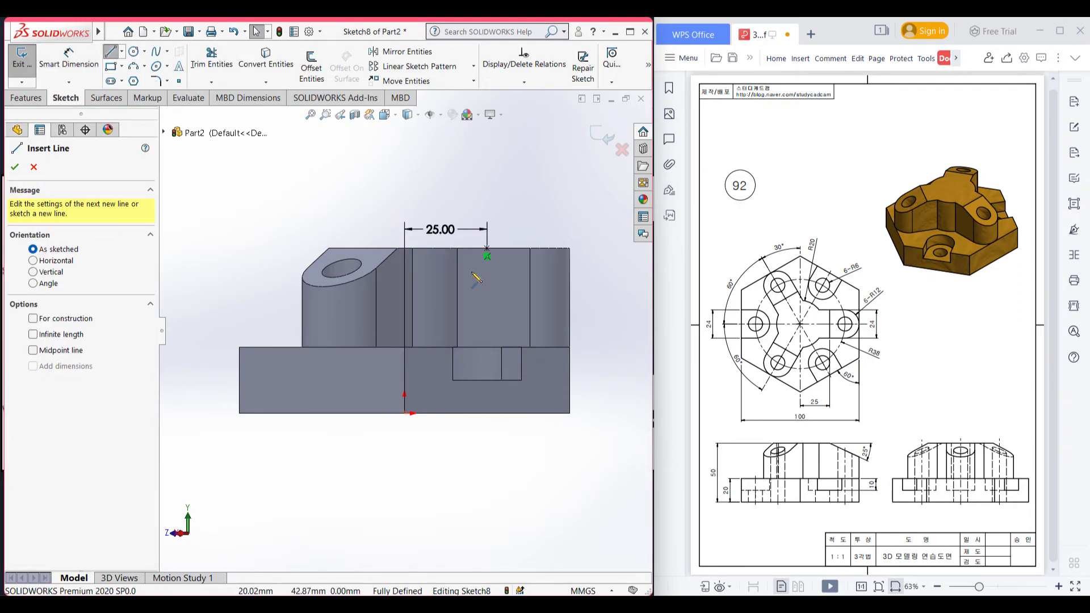
click(487, 249)
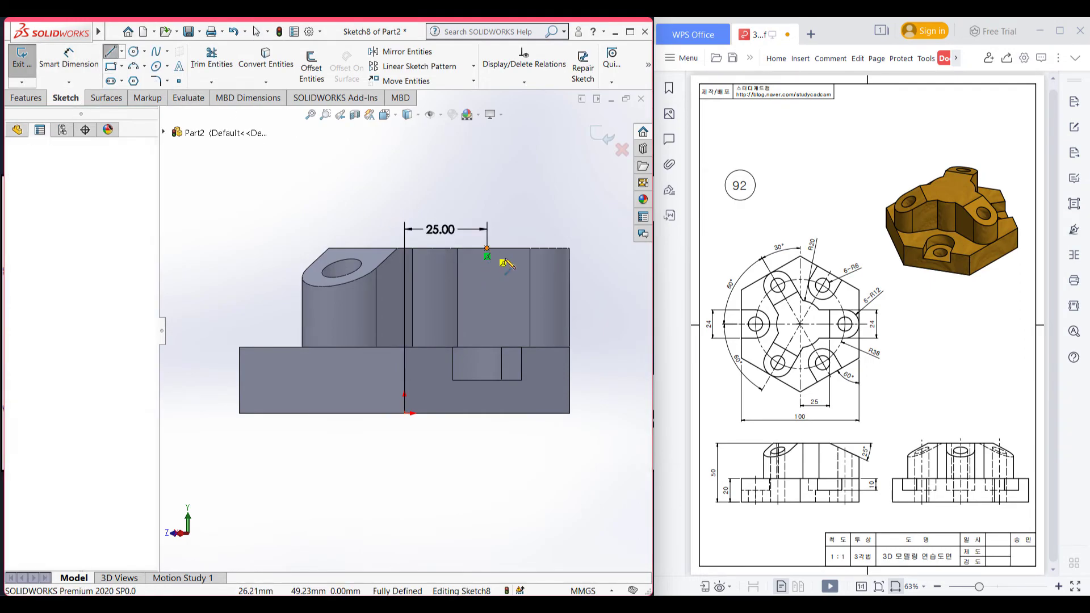
click(604, 291)
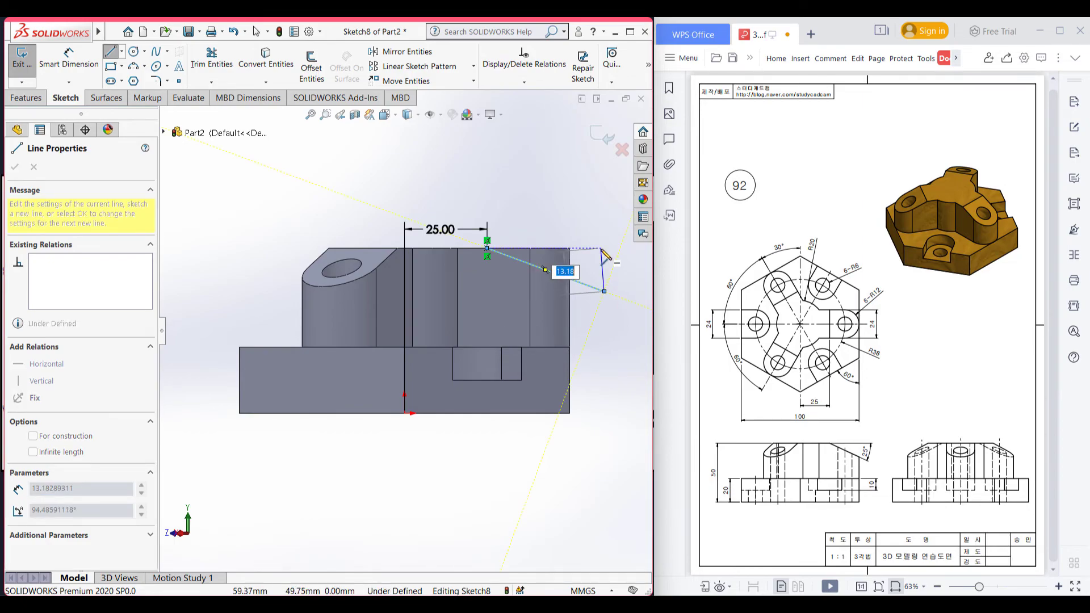
key(Escape)
Dimension the angle between the sloped line and the third arm's top edge and set it to 25°
key(d)
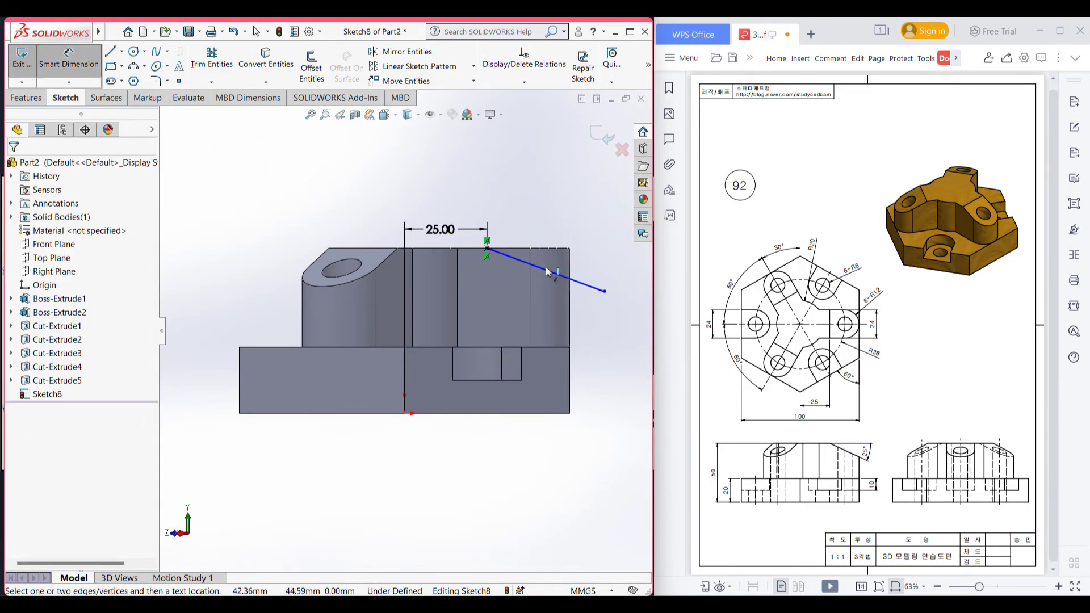
click(550, 275)
click(550, 250)
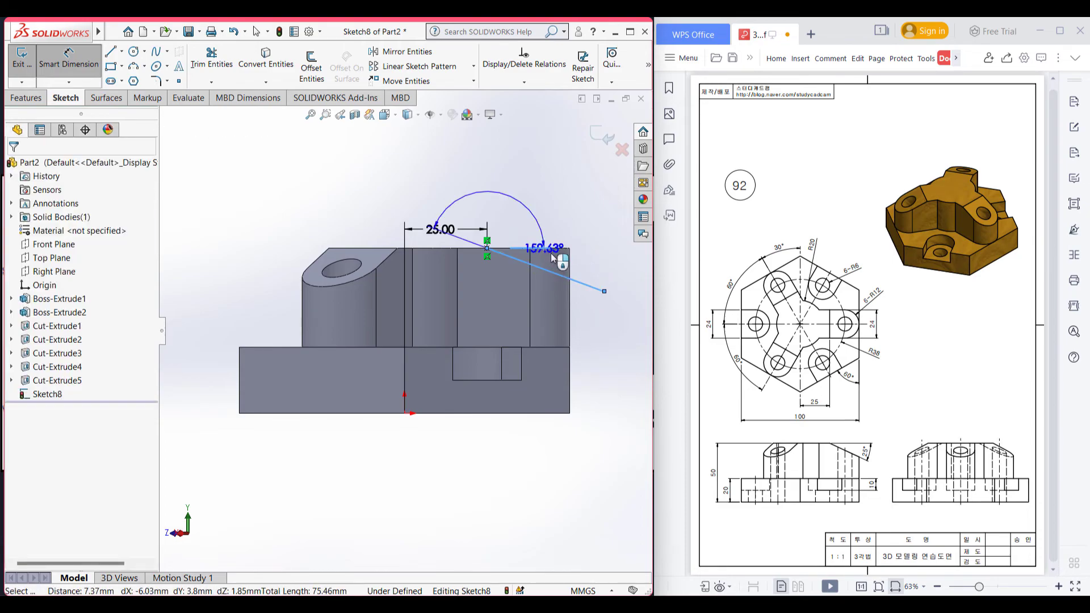
click(564, 264)
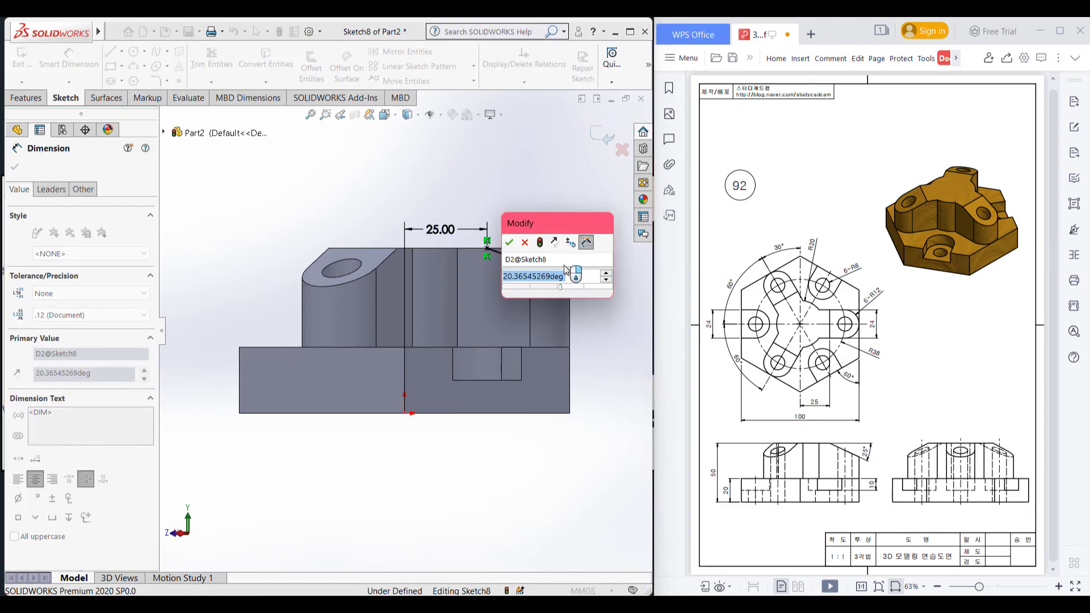
key(Return)
text(25)
key(Return)
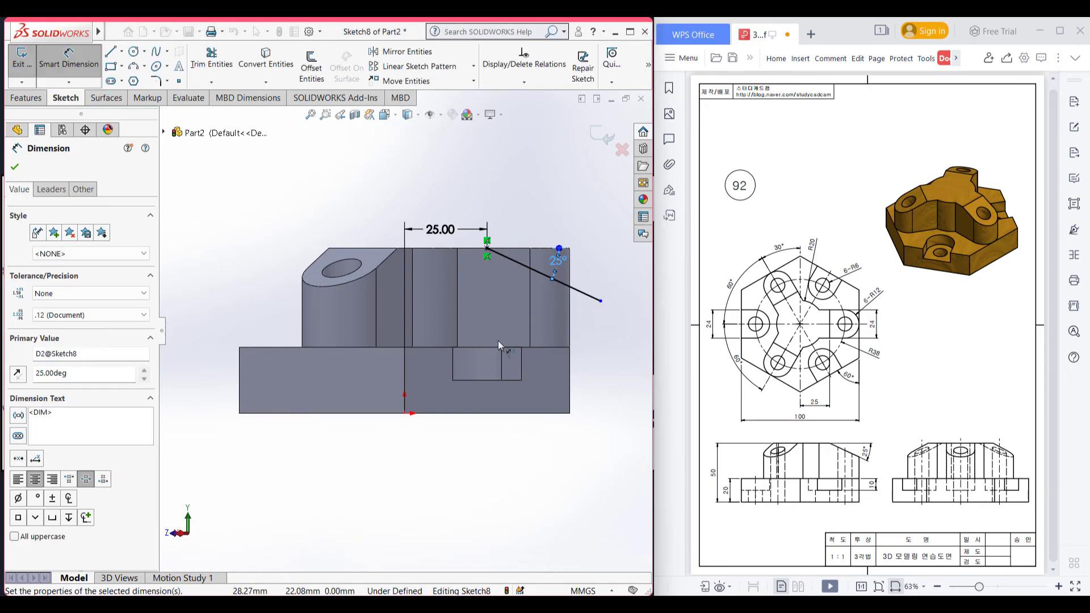
Draw a corner rectangle with the third arm's sloped line as diagonal and trim its lower and inner sides to leave a triangle
click(112, 66)
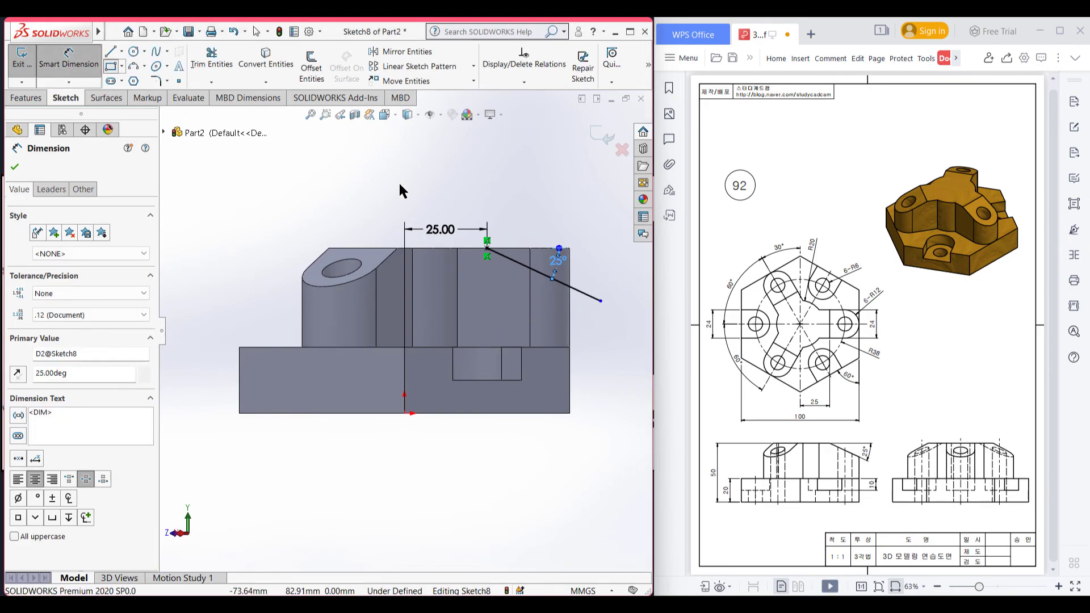
click(487, 248)
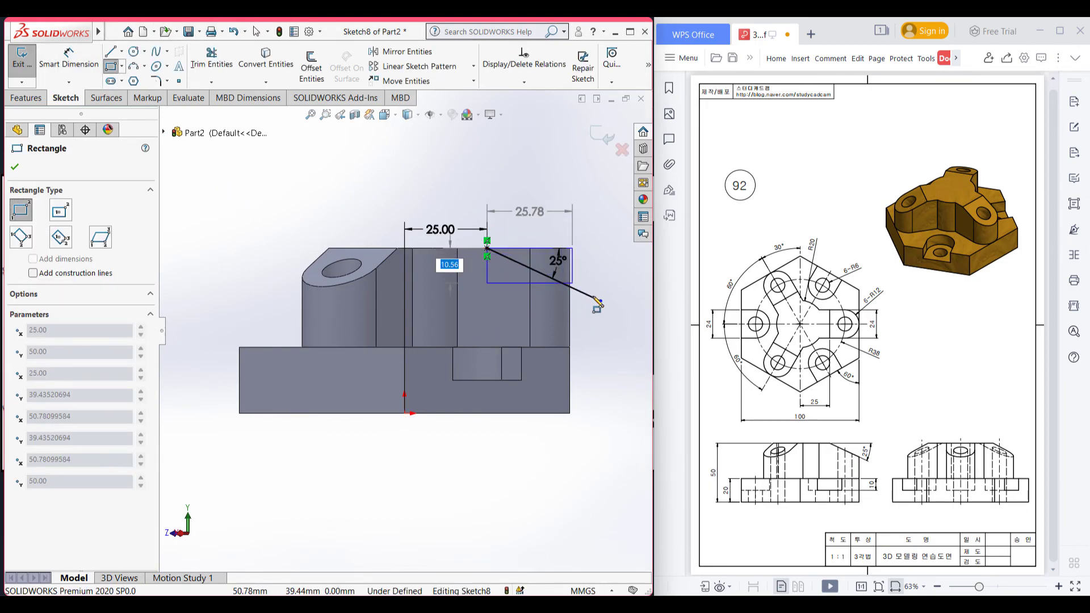
click(601, 301)
right_drag(597, 312, 569, 375)
drag(544, 325, 471, 278)
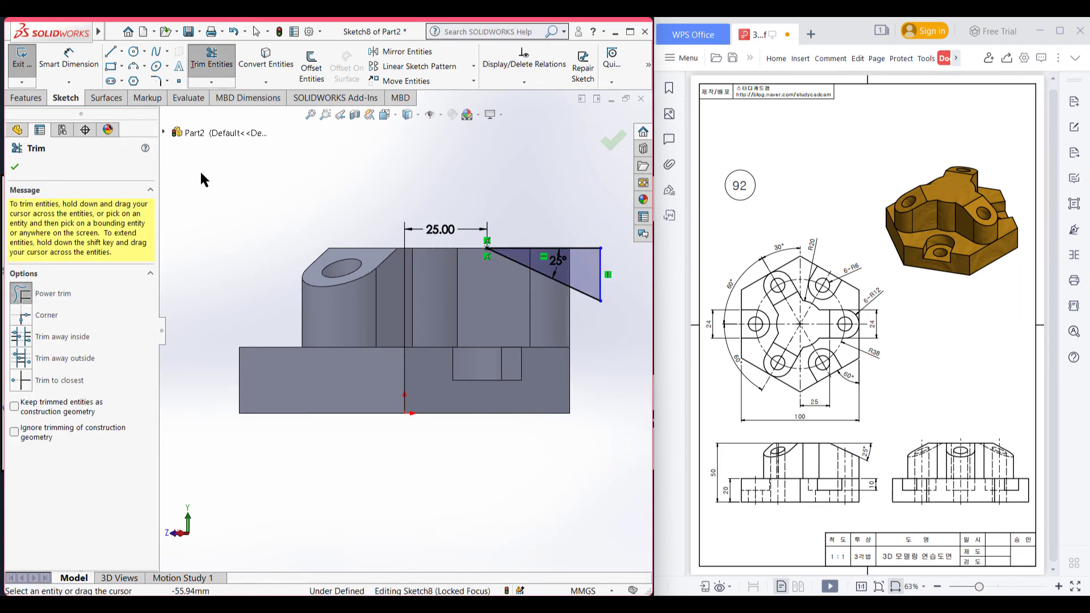
click(14, 170)
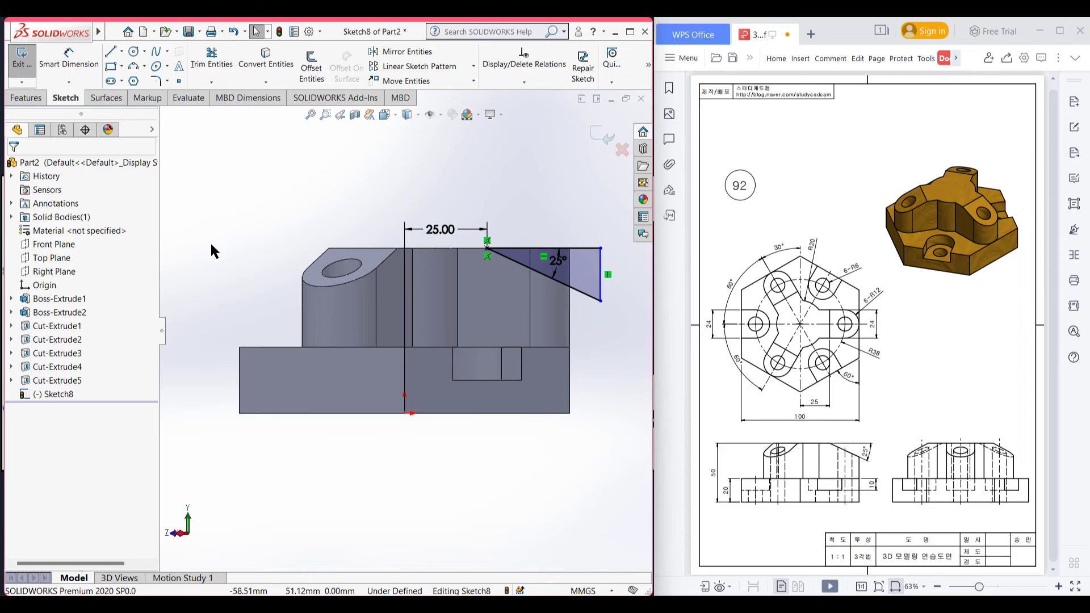
Cut-extrude the triangle to a blind depth of 42 mm across the third arm's end
key(ctrl+7)
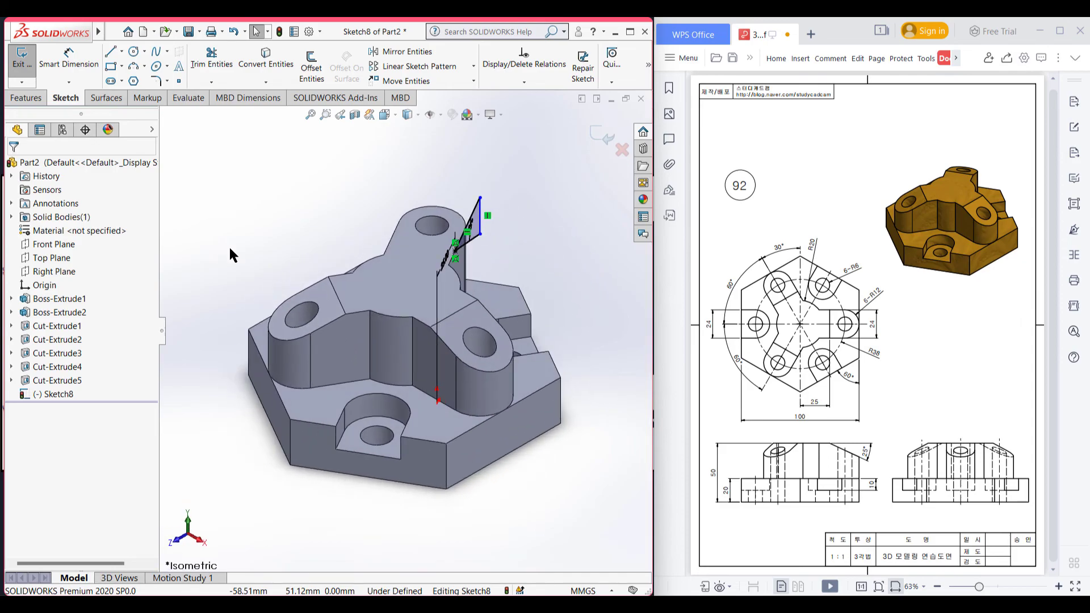
click(26, 98)
click(201, 64)
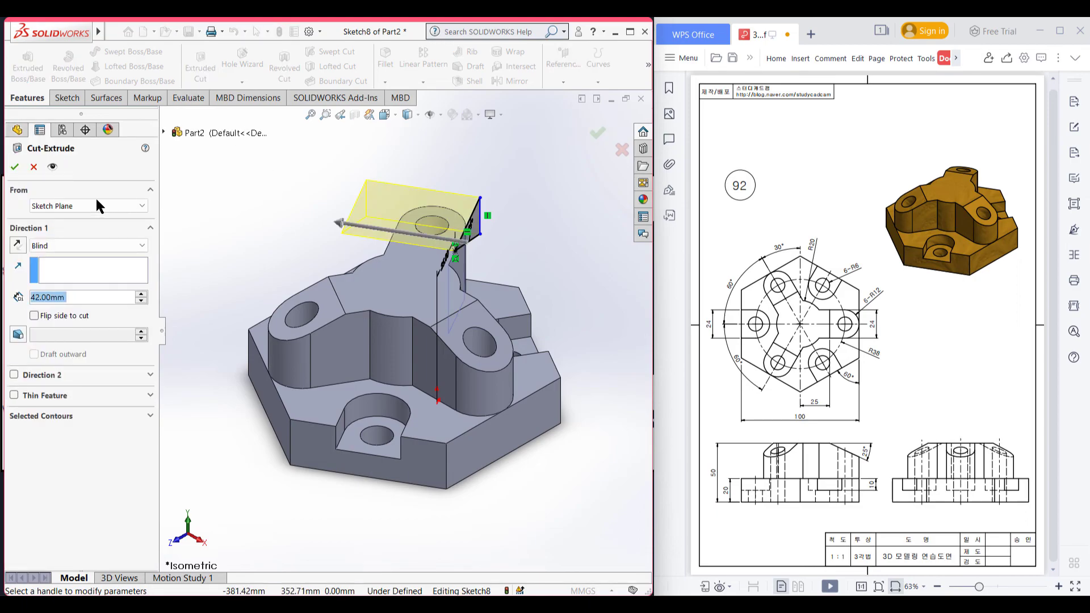
click(14, 167)
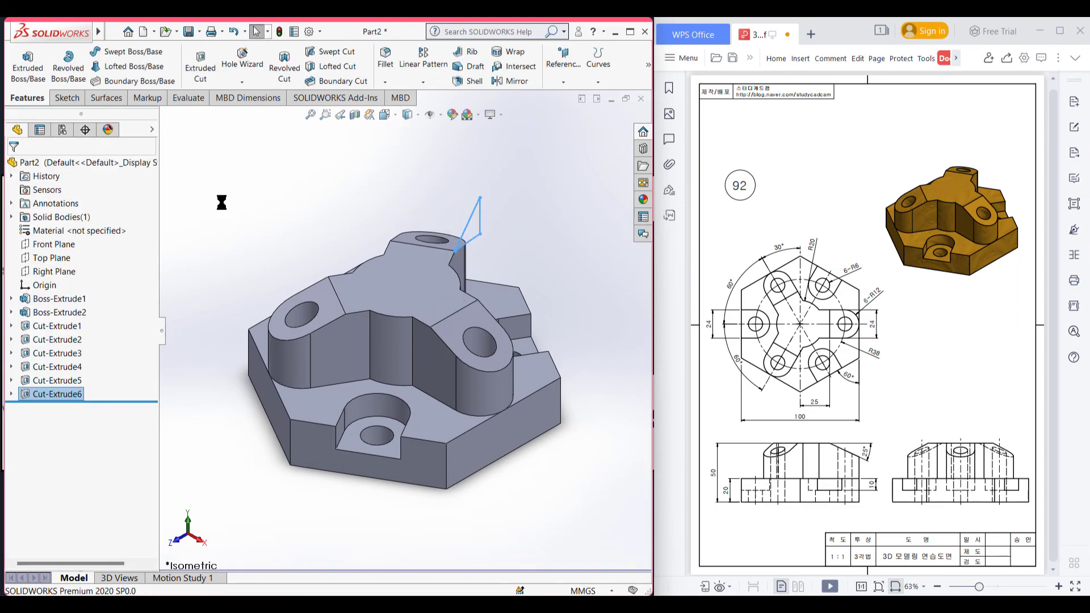
key(f)
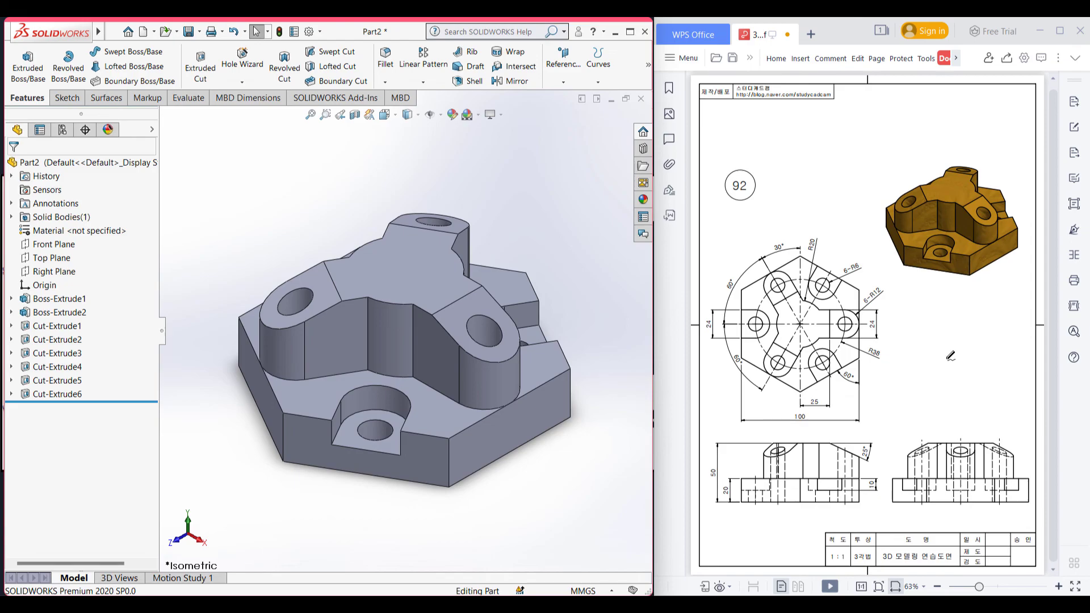